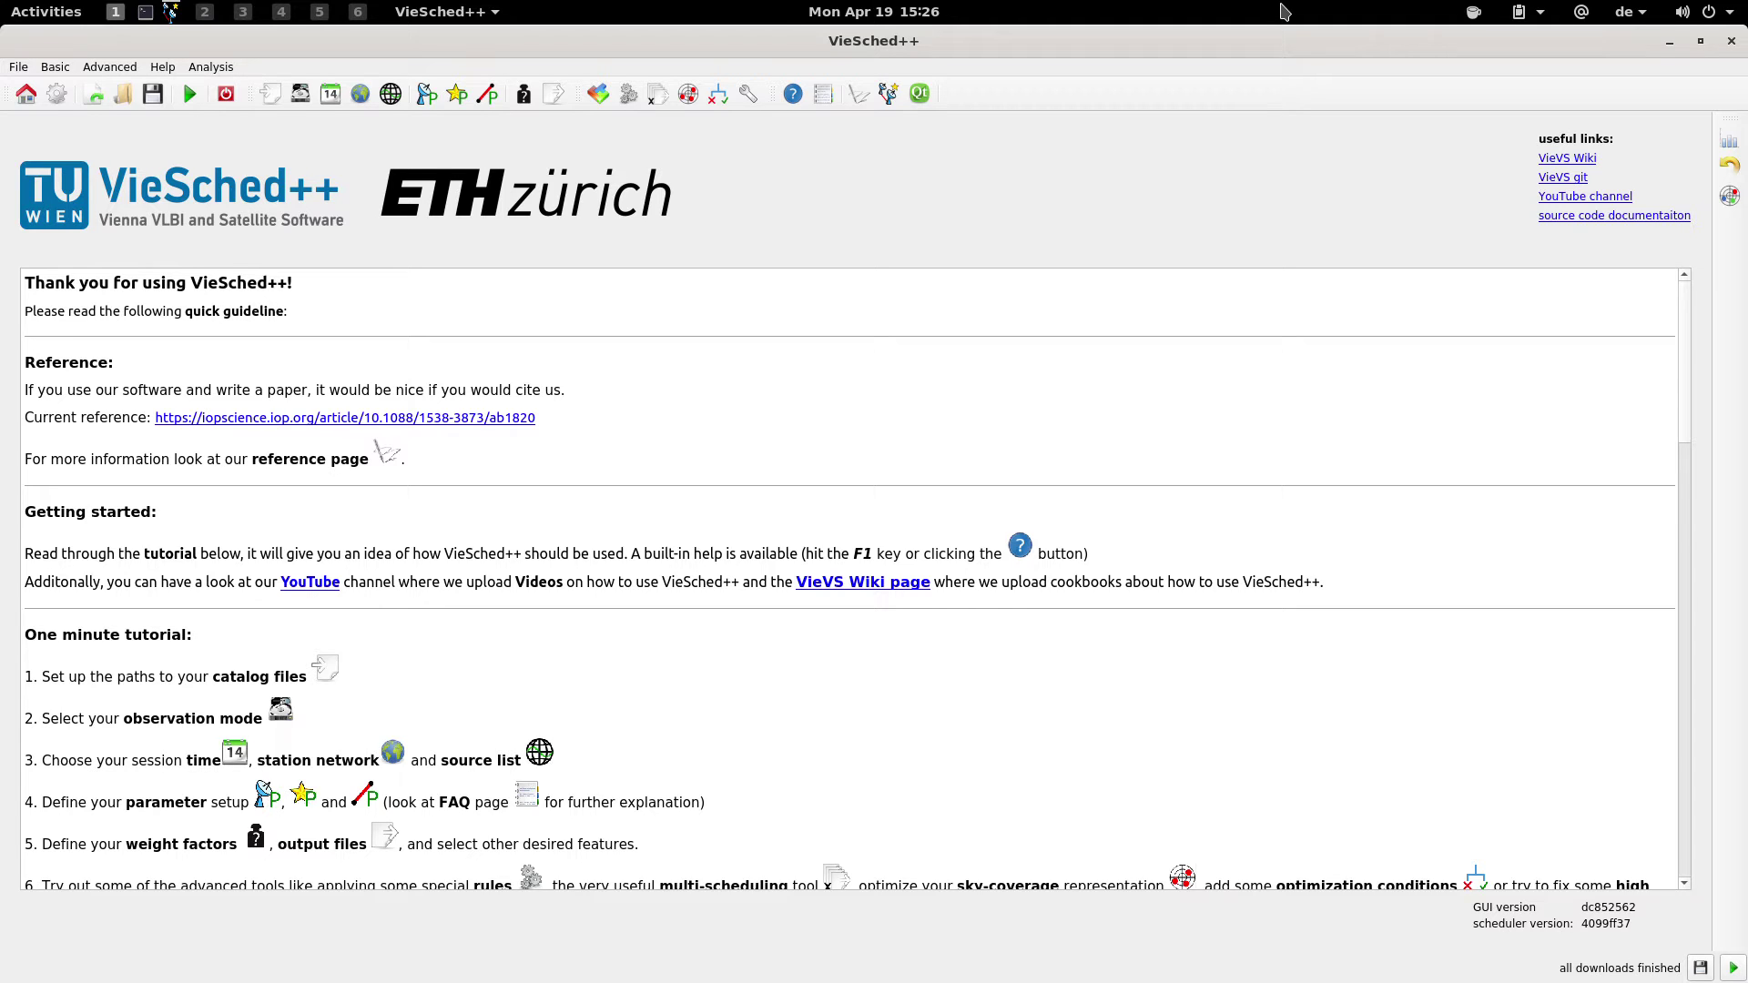
{"action": "left_click", "coordinate": [1730, 202]}
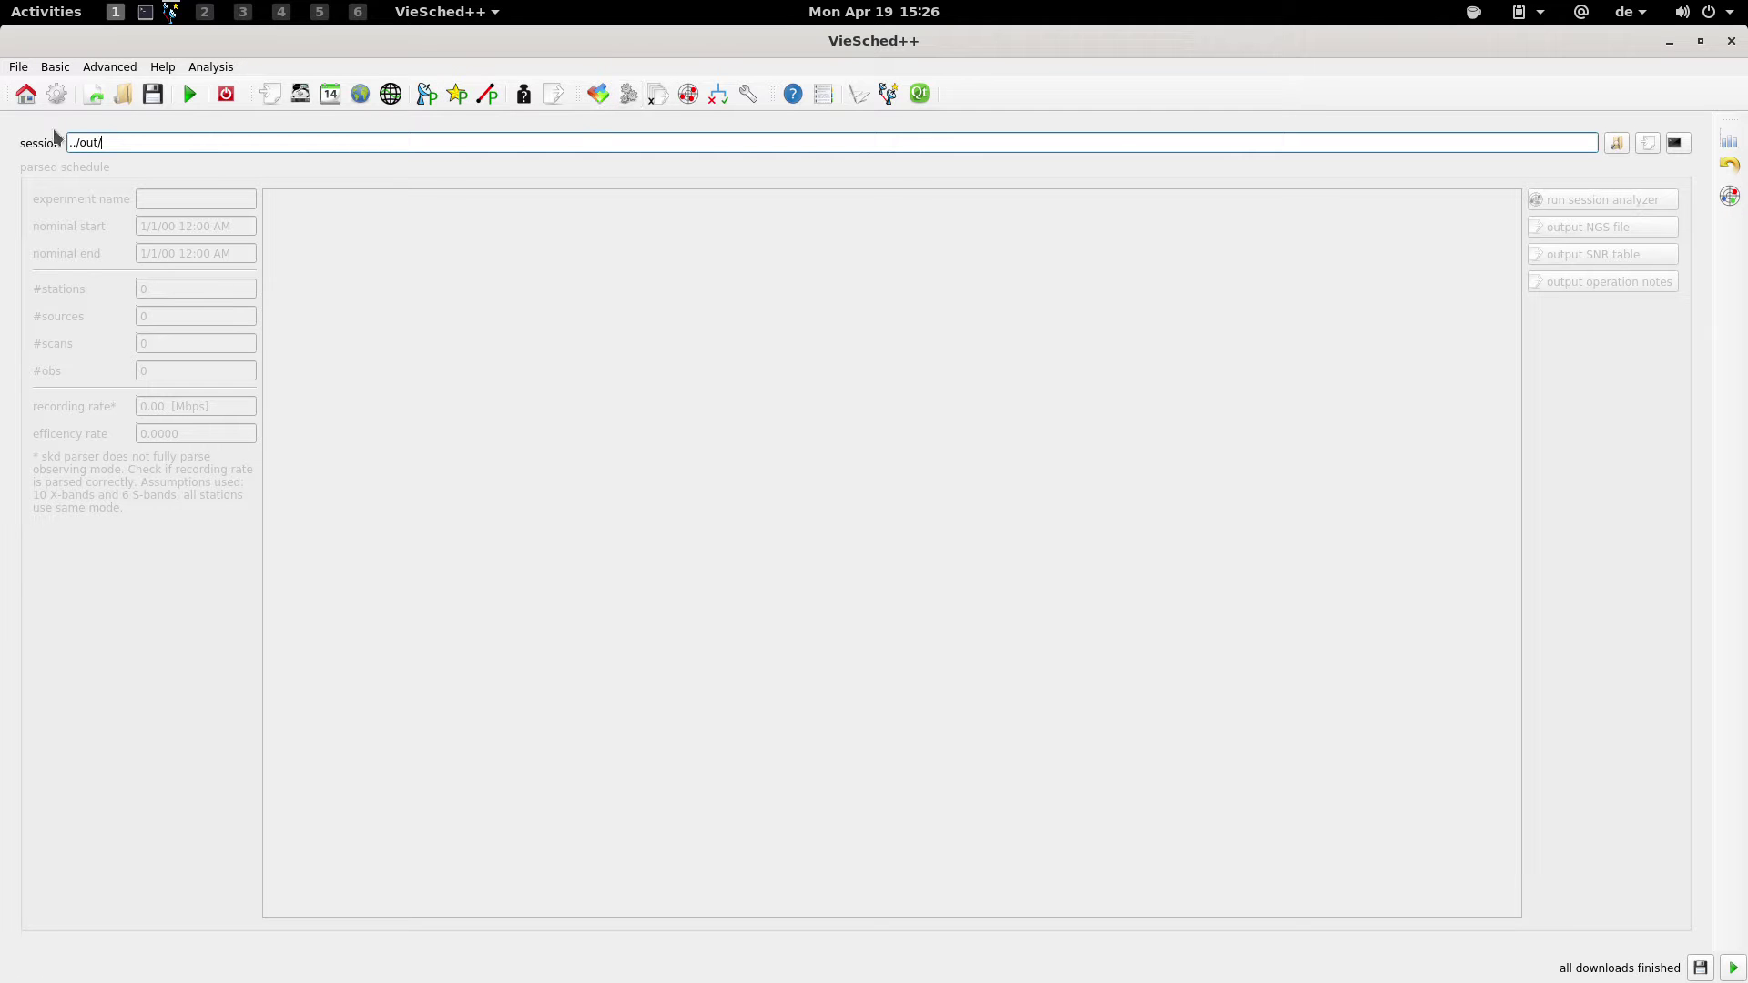
{"action": "left_click", "coordinate": [1620, 148]}
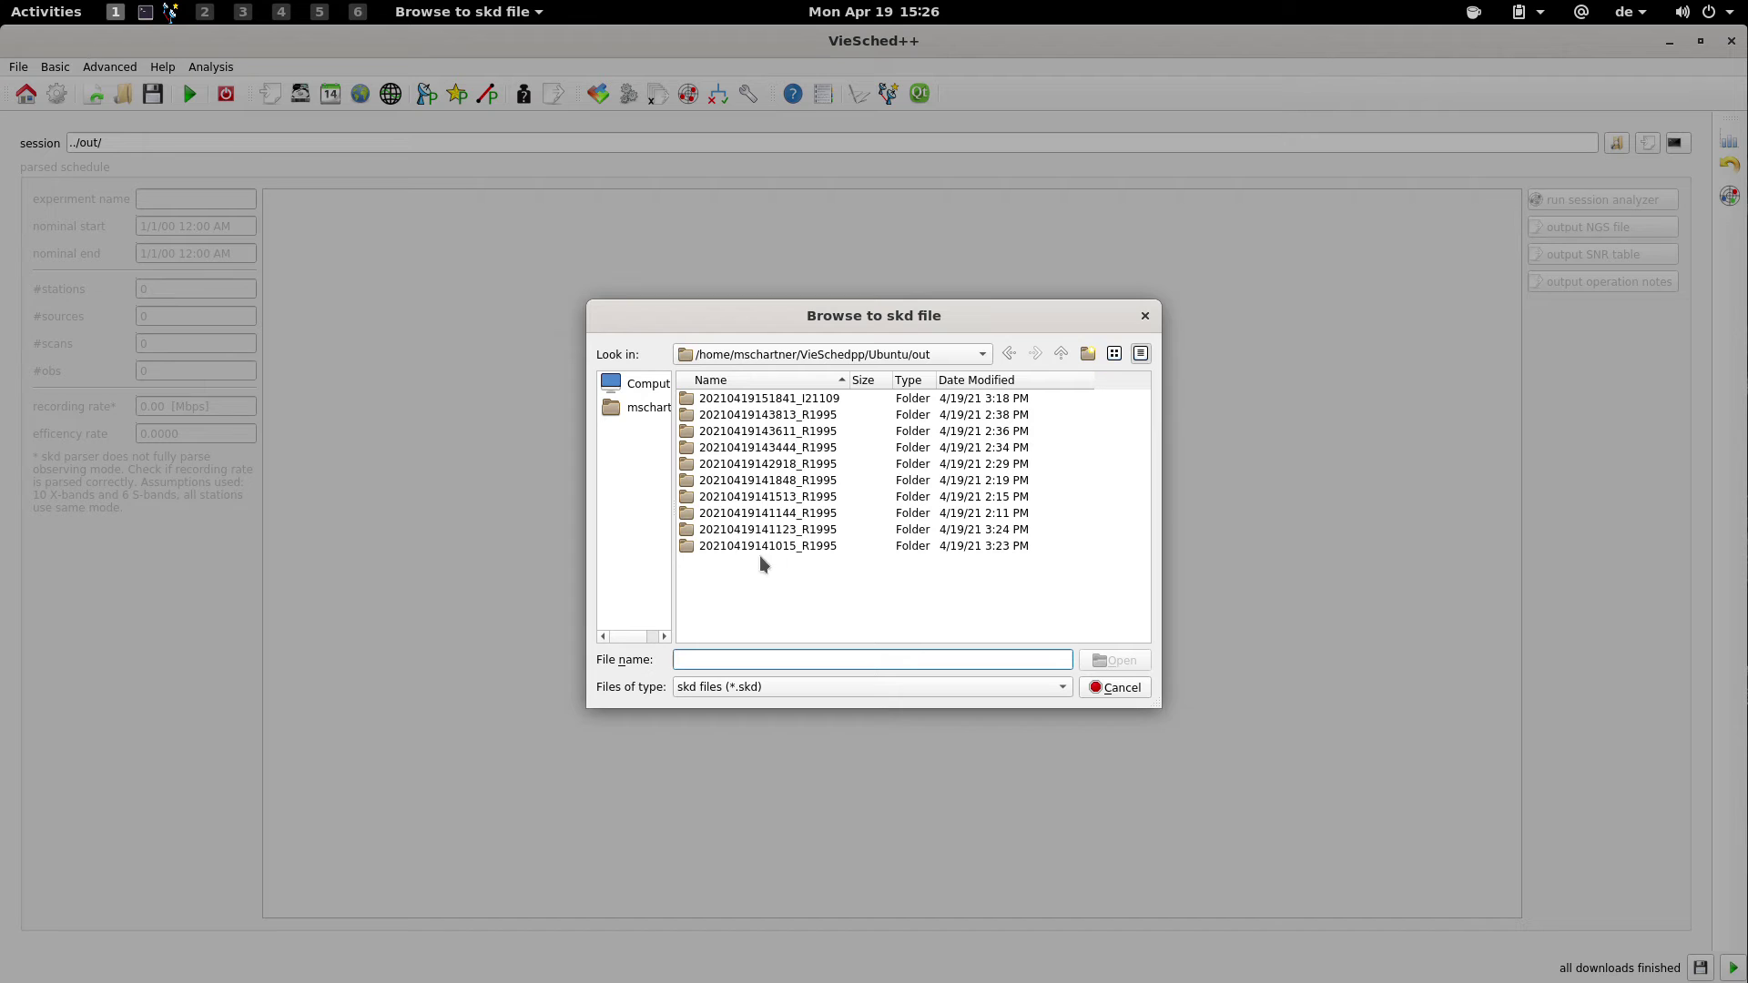
{"action": "double_click", "coordinate": [816, 531]}
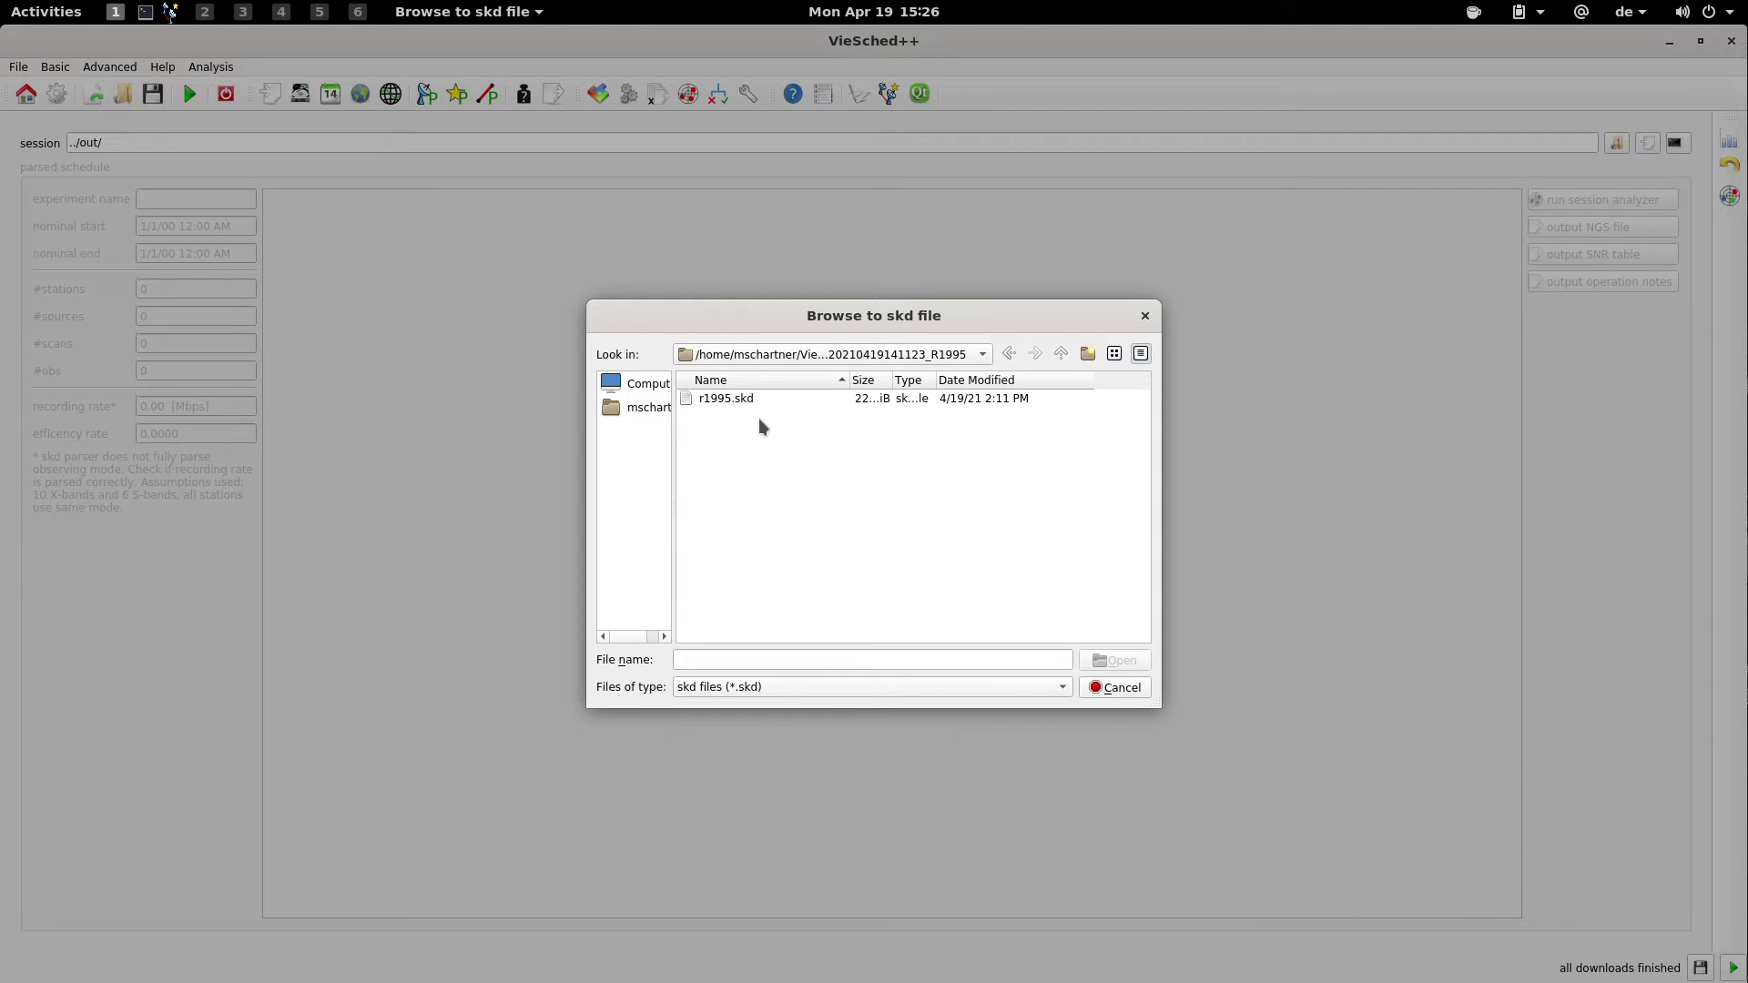
{"action": "double_click", "coordinate": [740, 401]}
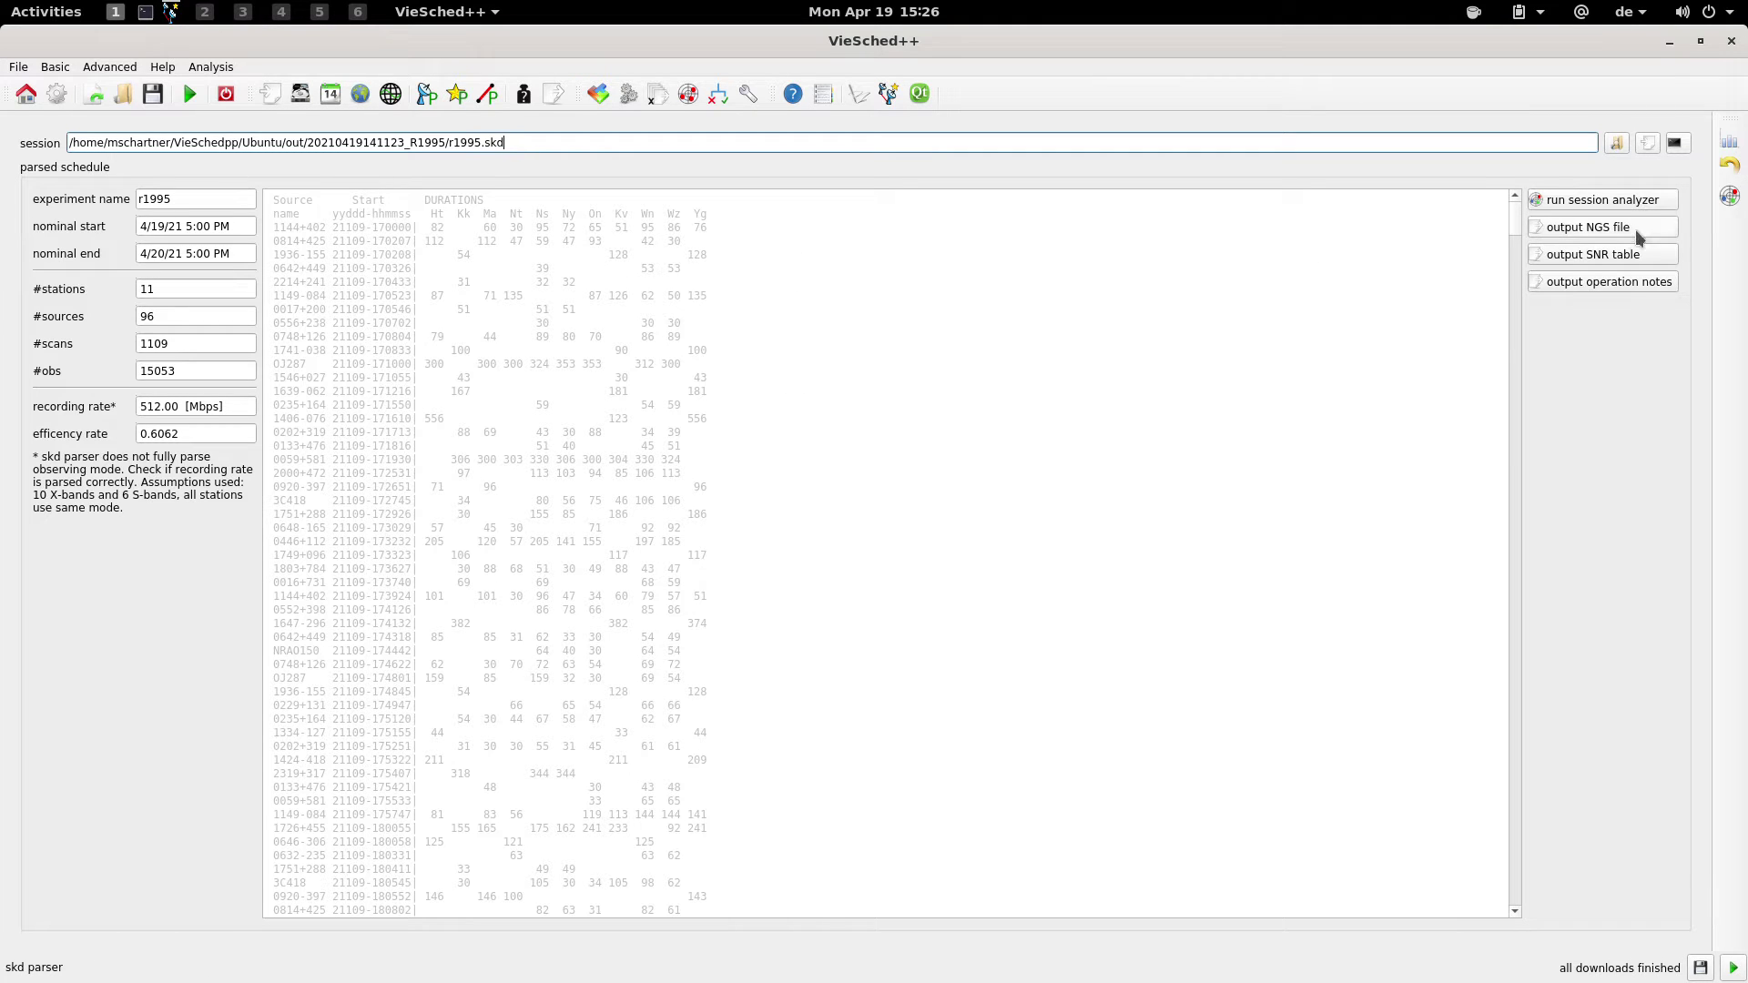
{"action": "left_click", "coordinate": [1644, 206]}
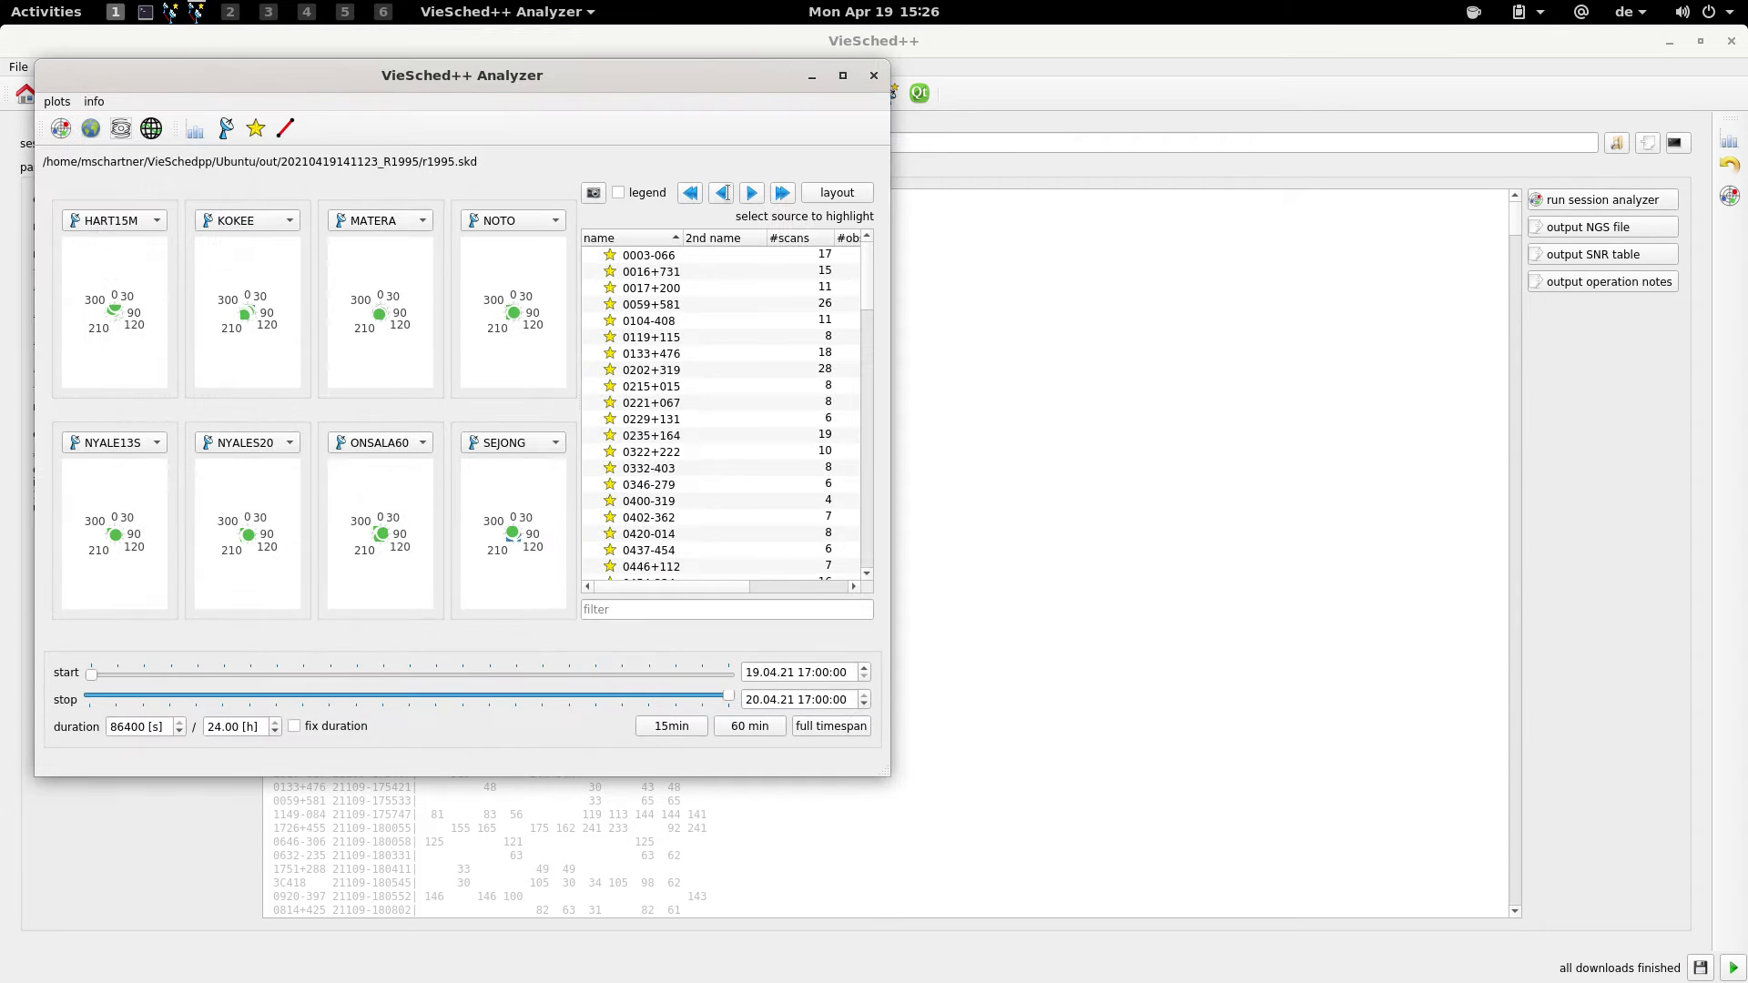
{"action": "double_click", "coordinate": [642, 85]}
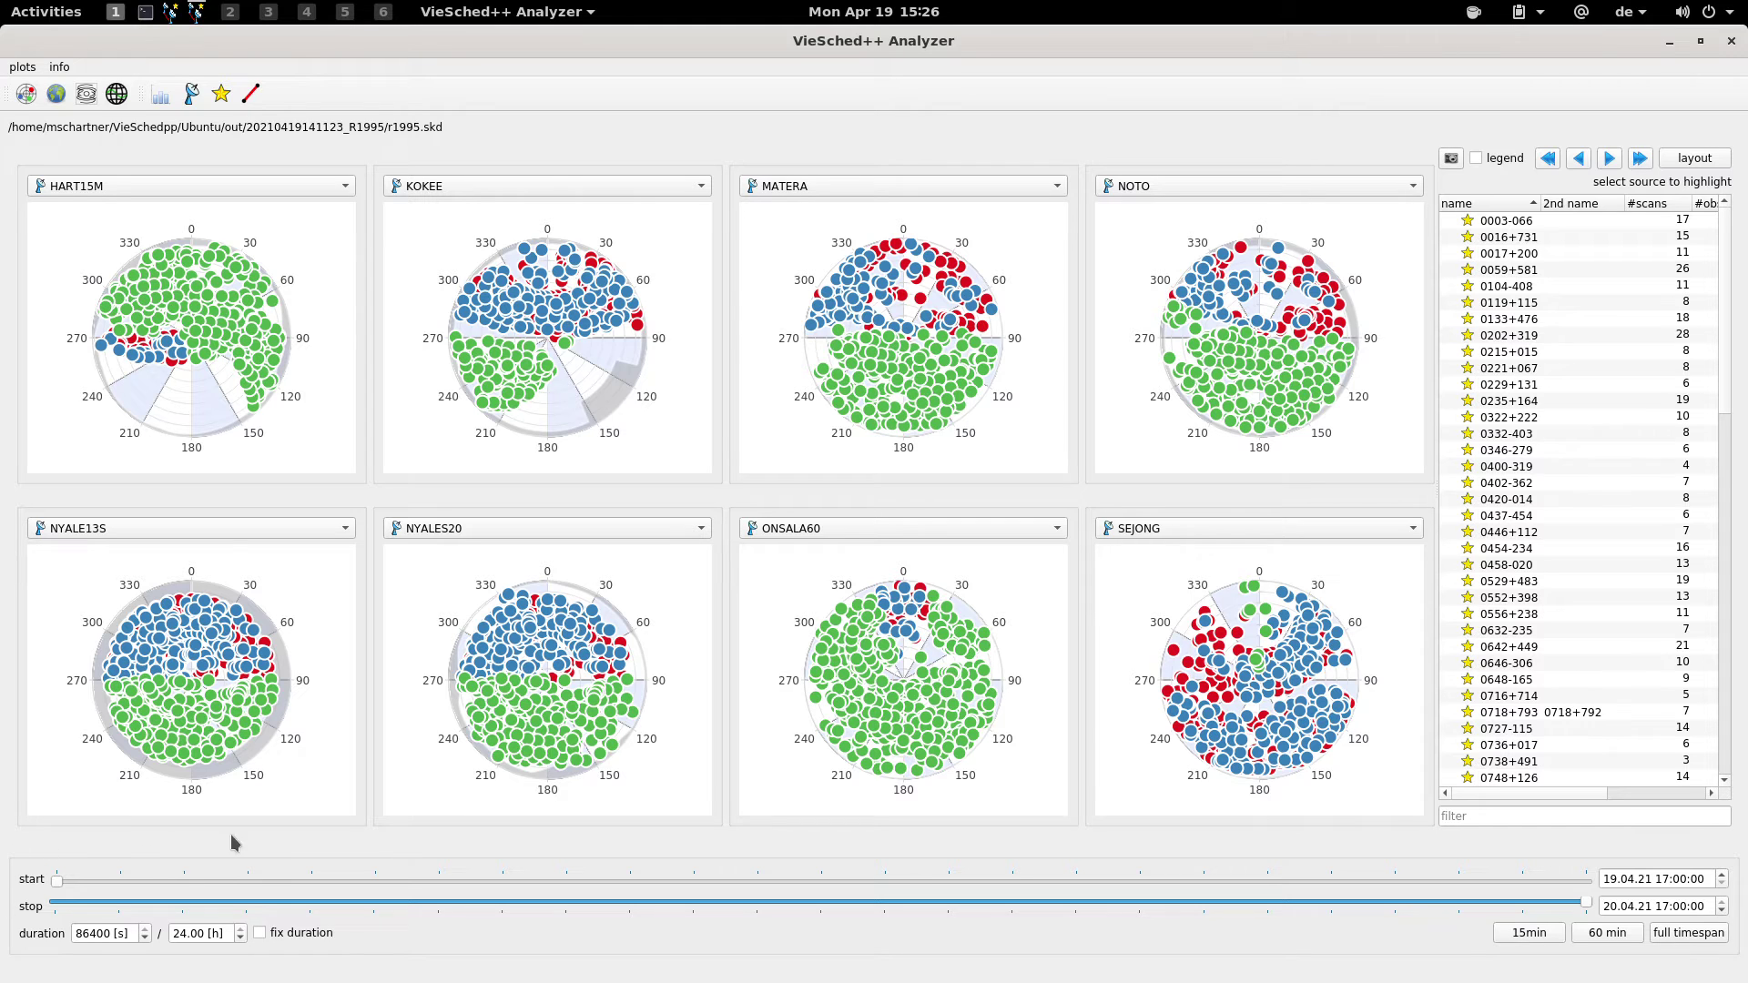
Step: Set the sky plot layout to 1 row and 2 columns
{"action": "left_click", "coordinate": [1339, 535]}
{"action": "left_click", "coordinate": [1339, 540]}
{"action": "left_click", "coordinate": [1694, 158]}
{"action": "key", "text": "Down"}
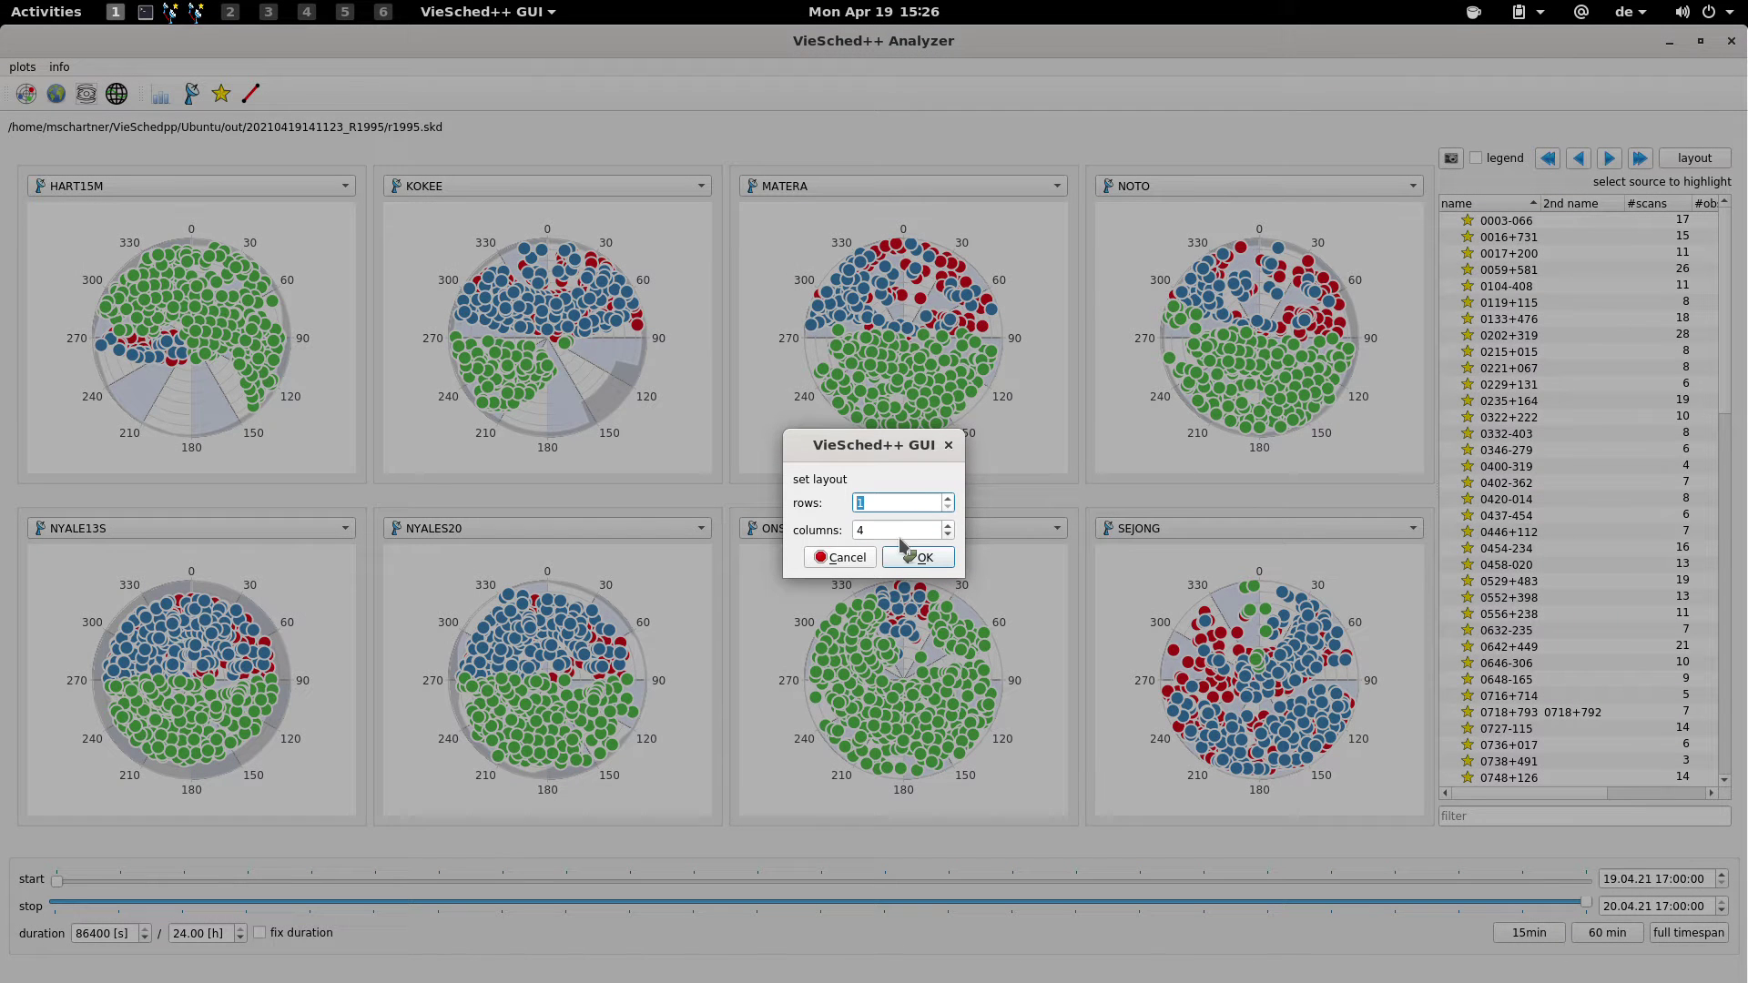
{"action": "key", "text": "Tab"}
{"action": "key", "text": "Down"}
{"action": "left_click", "coordinate": [911, 557]}
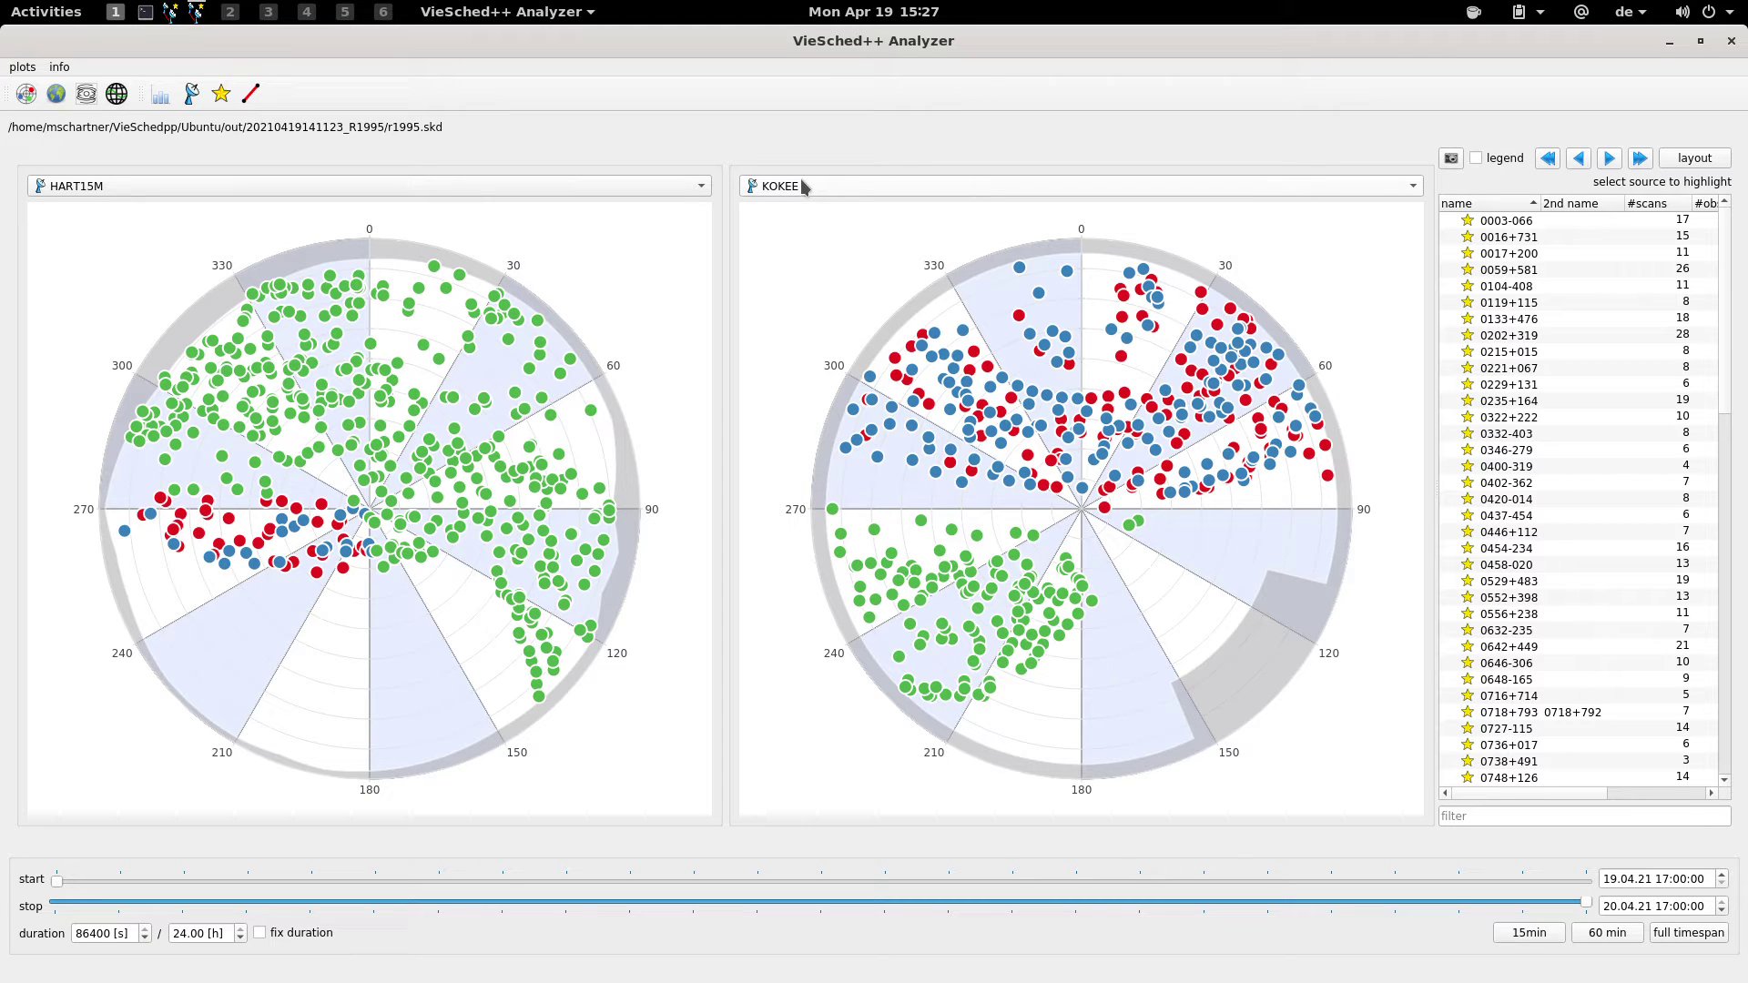
Step: Inspect scan details in the HART15M sky plot and briefly show the plot legend
{"action": "mouse_move", "coordinate": [472, 343]}
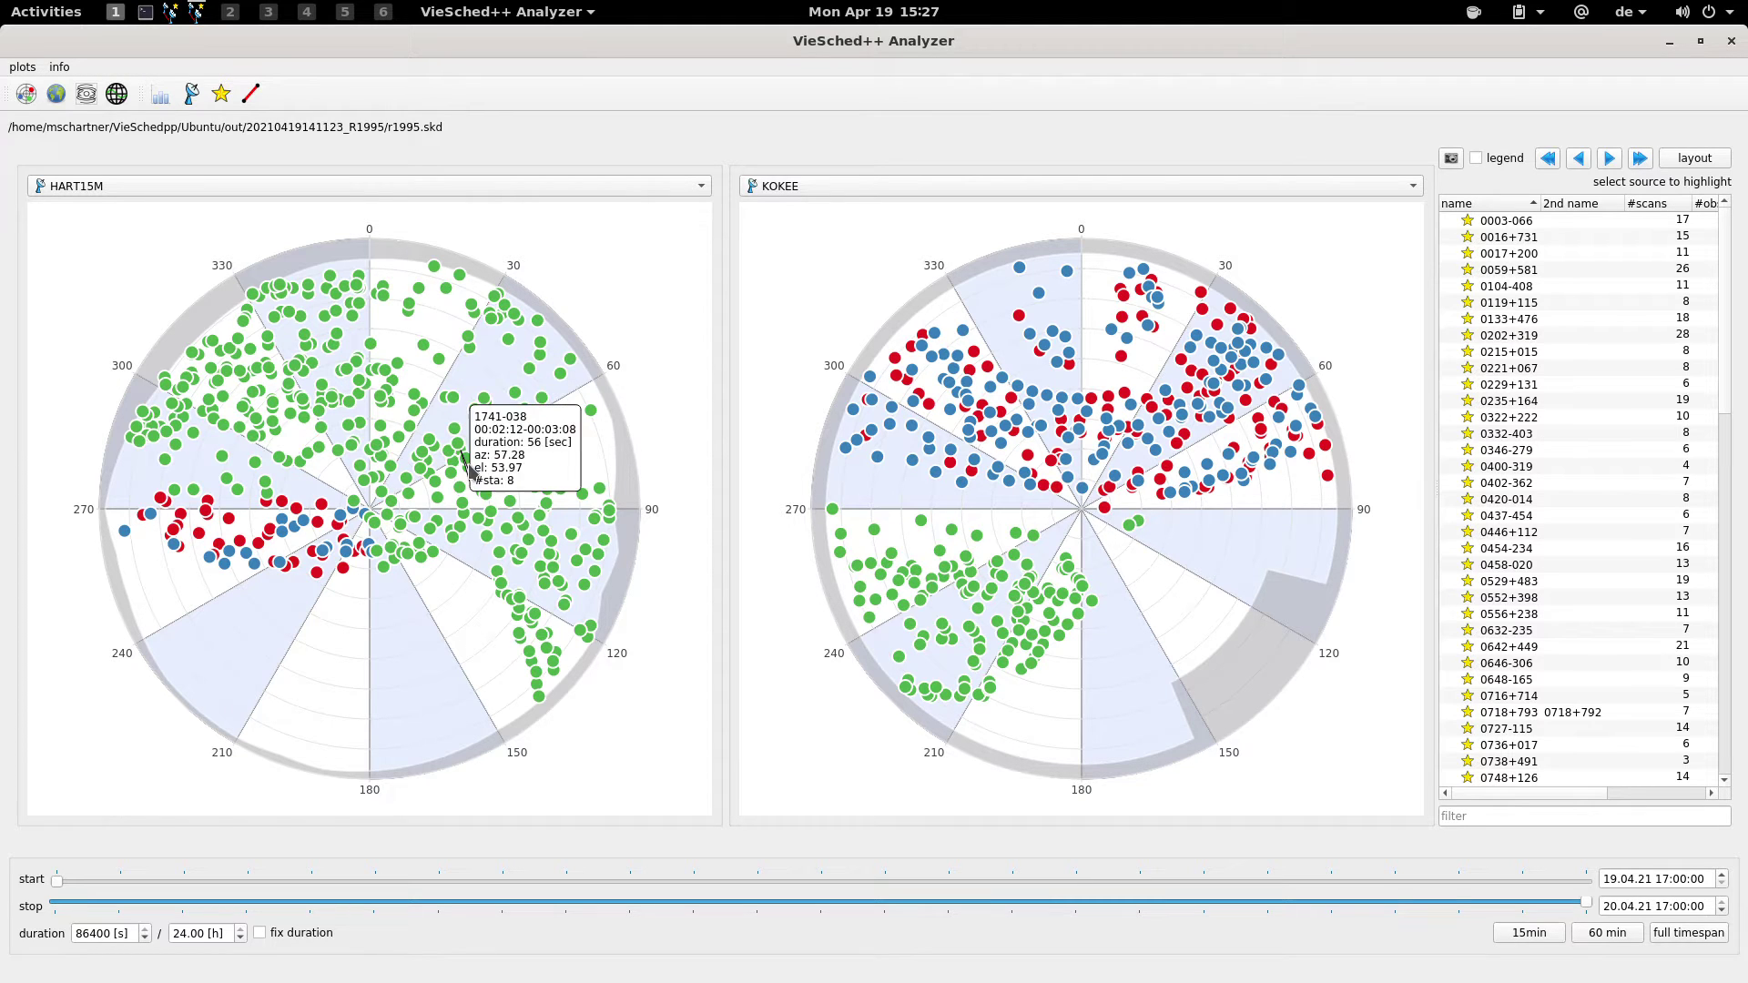
{"action": "mouse_move", "coordinate": [469, 515]}
{"action": "mouse_move", "coordinate": [430, 567]}
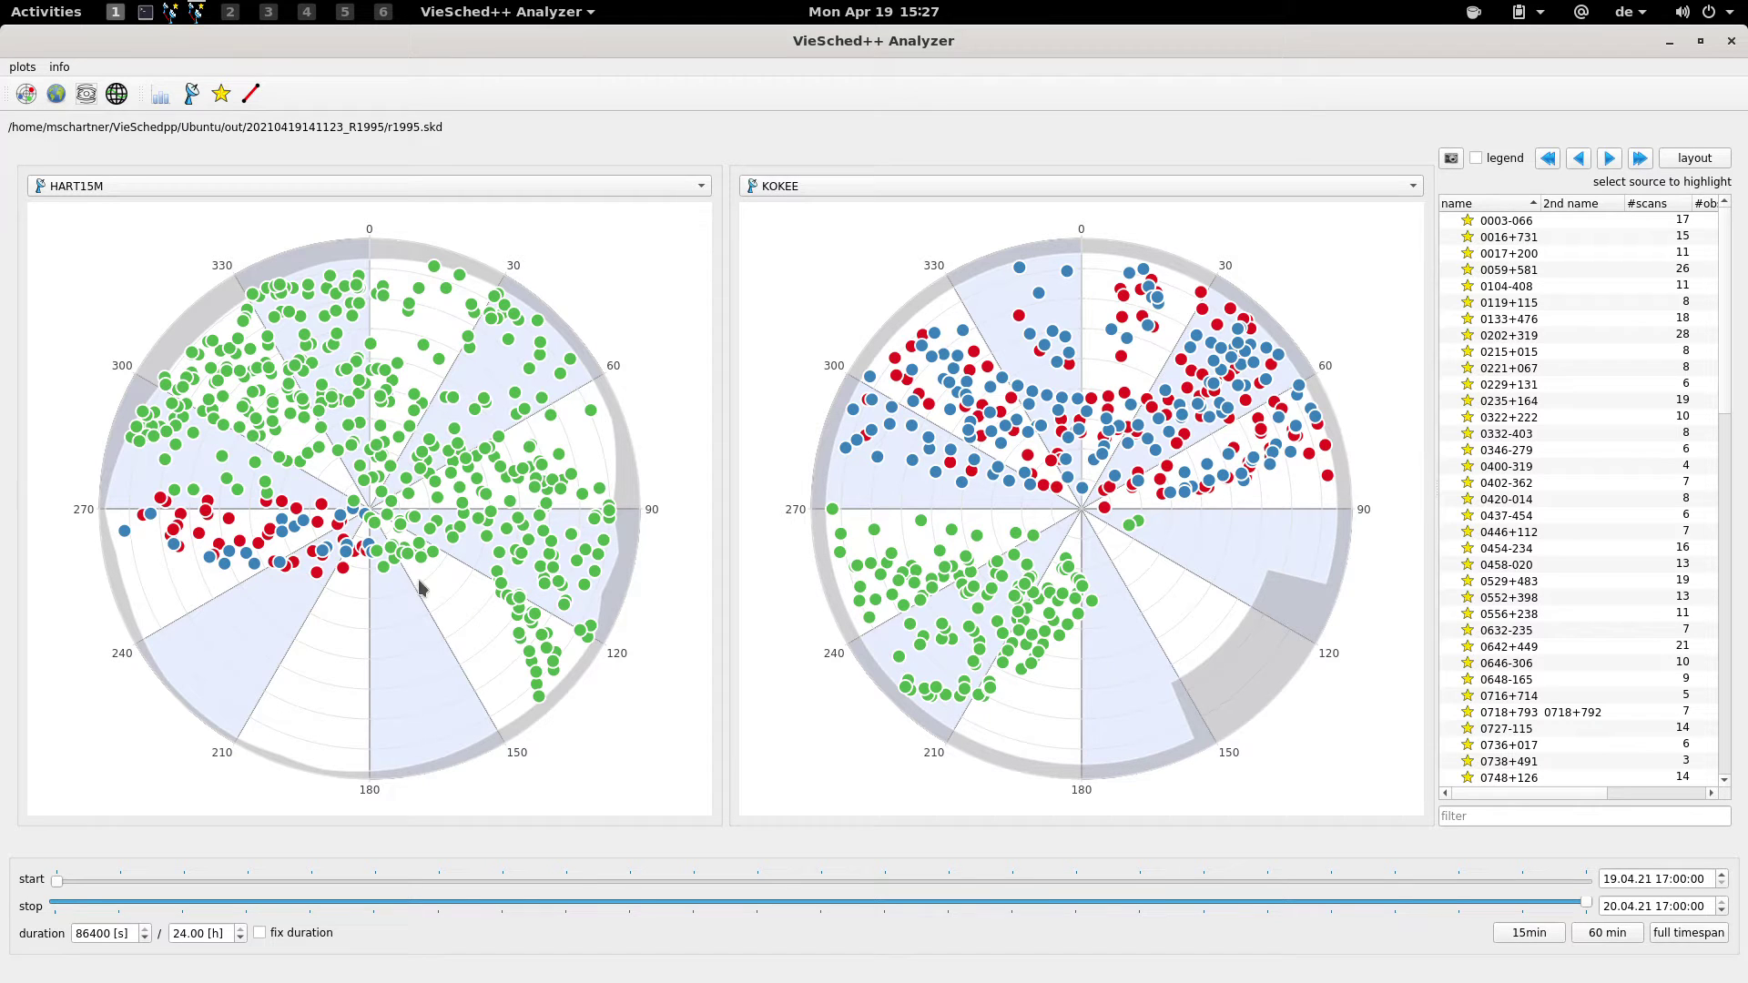
{"action": "left_click", "coordinate": [1502, 160]}
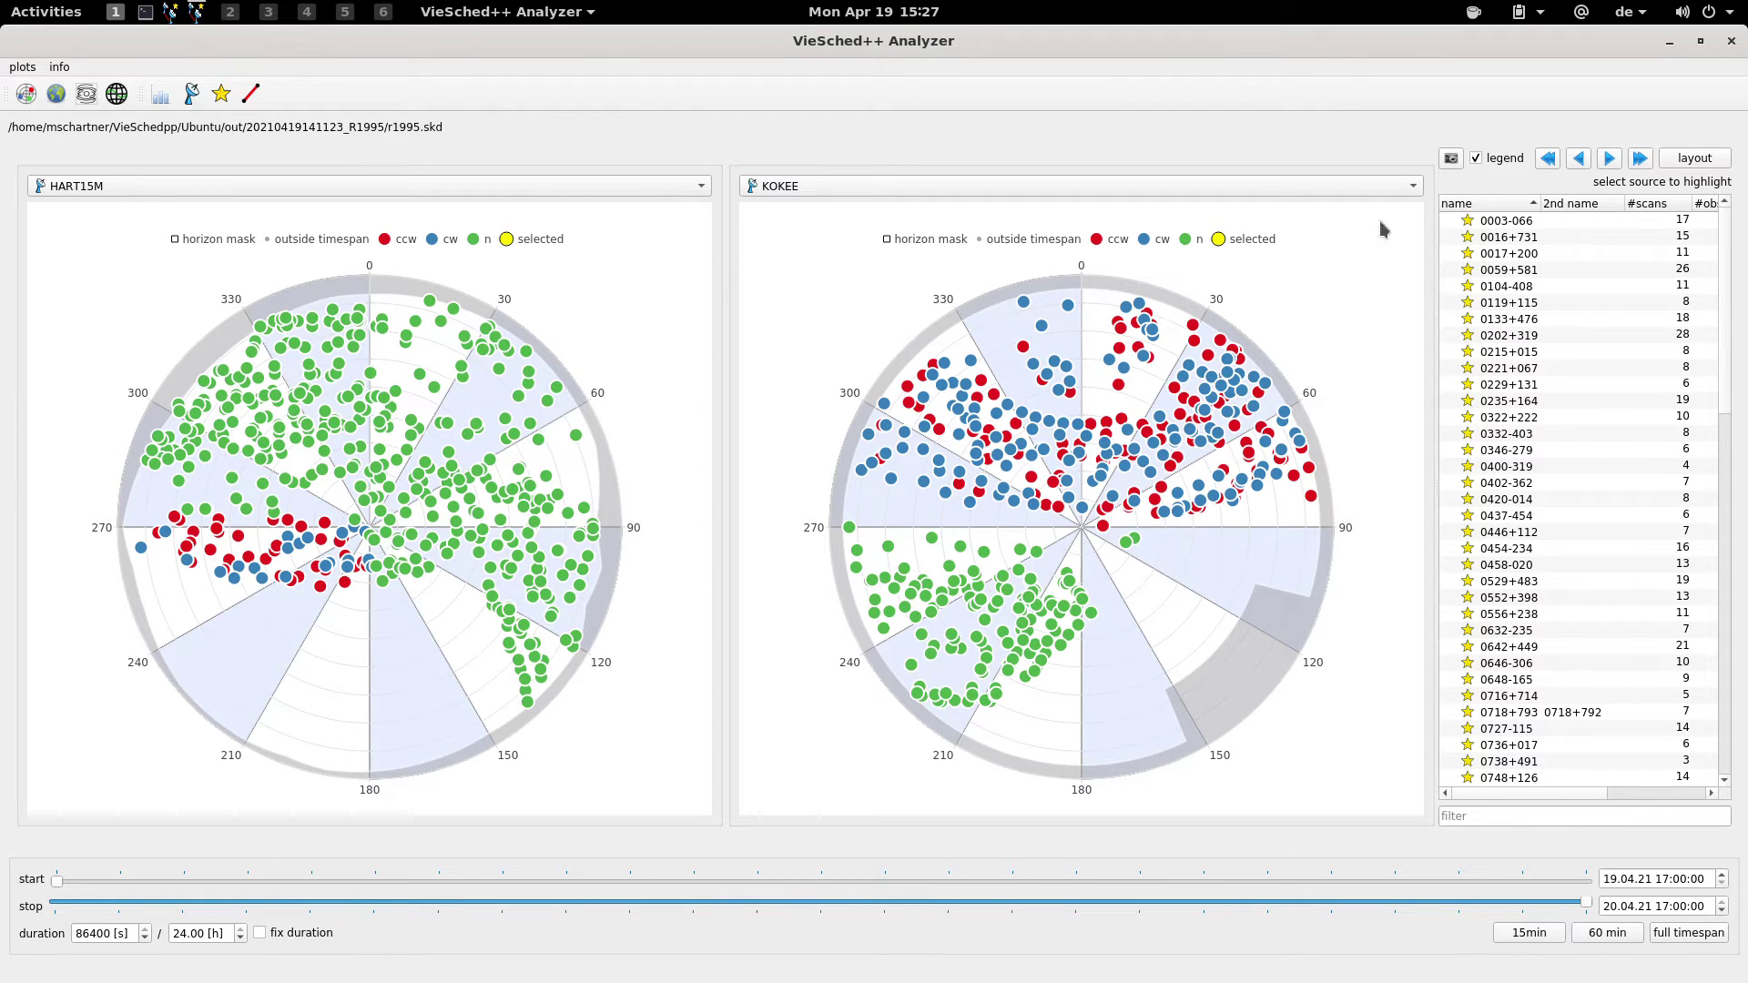
{"action": "left_click", "coordinate": [1498, 164]}
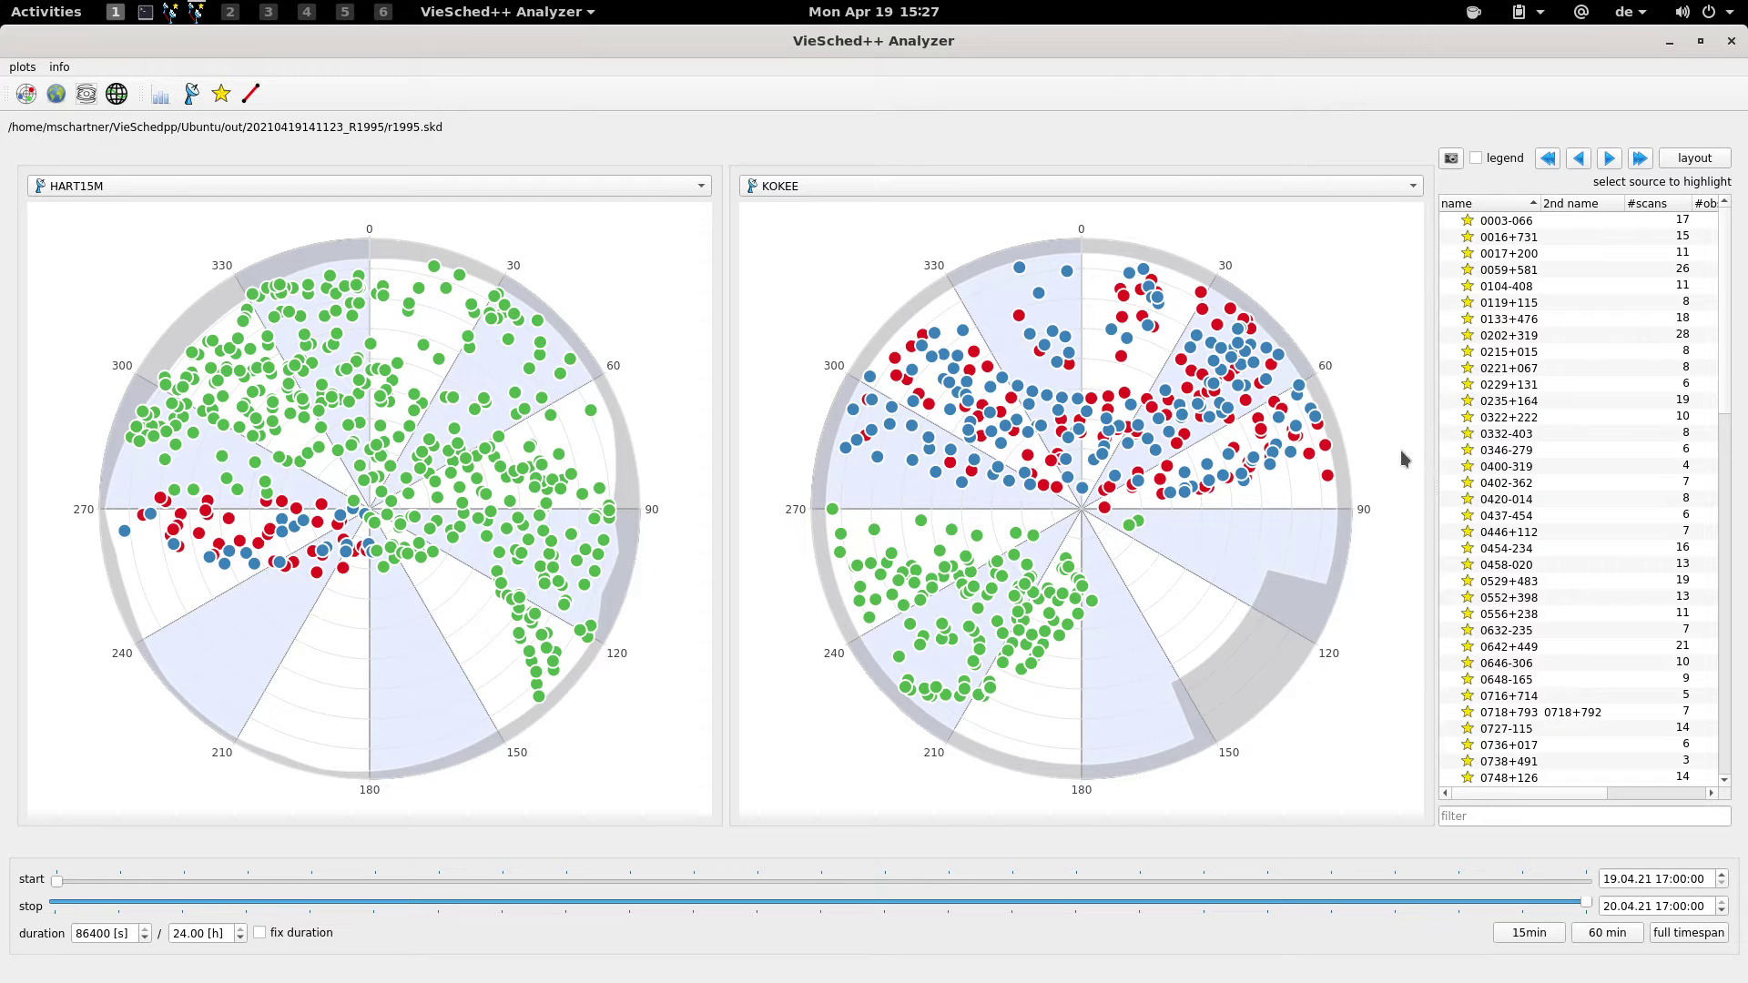
Step: Widen the source list and sort it by number of scans in descending order
{"action": "left_click_drag", "start_coordinate": [1452, 471], "coordinate": [1346, 442]}
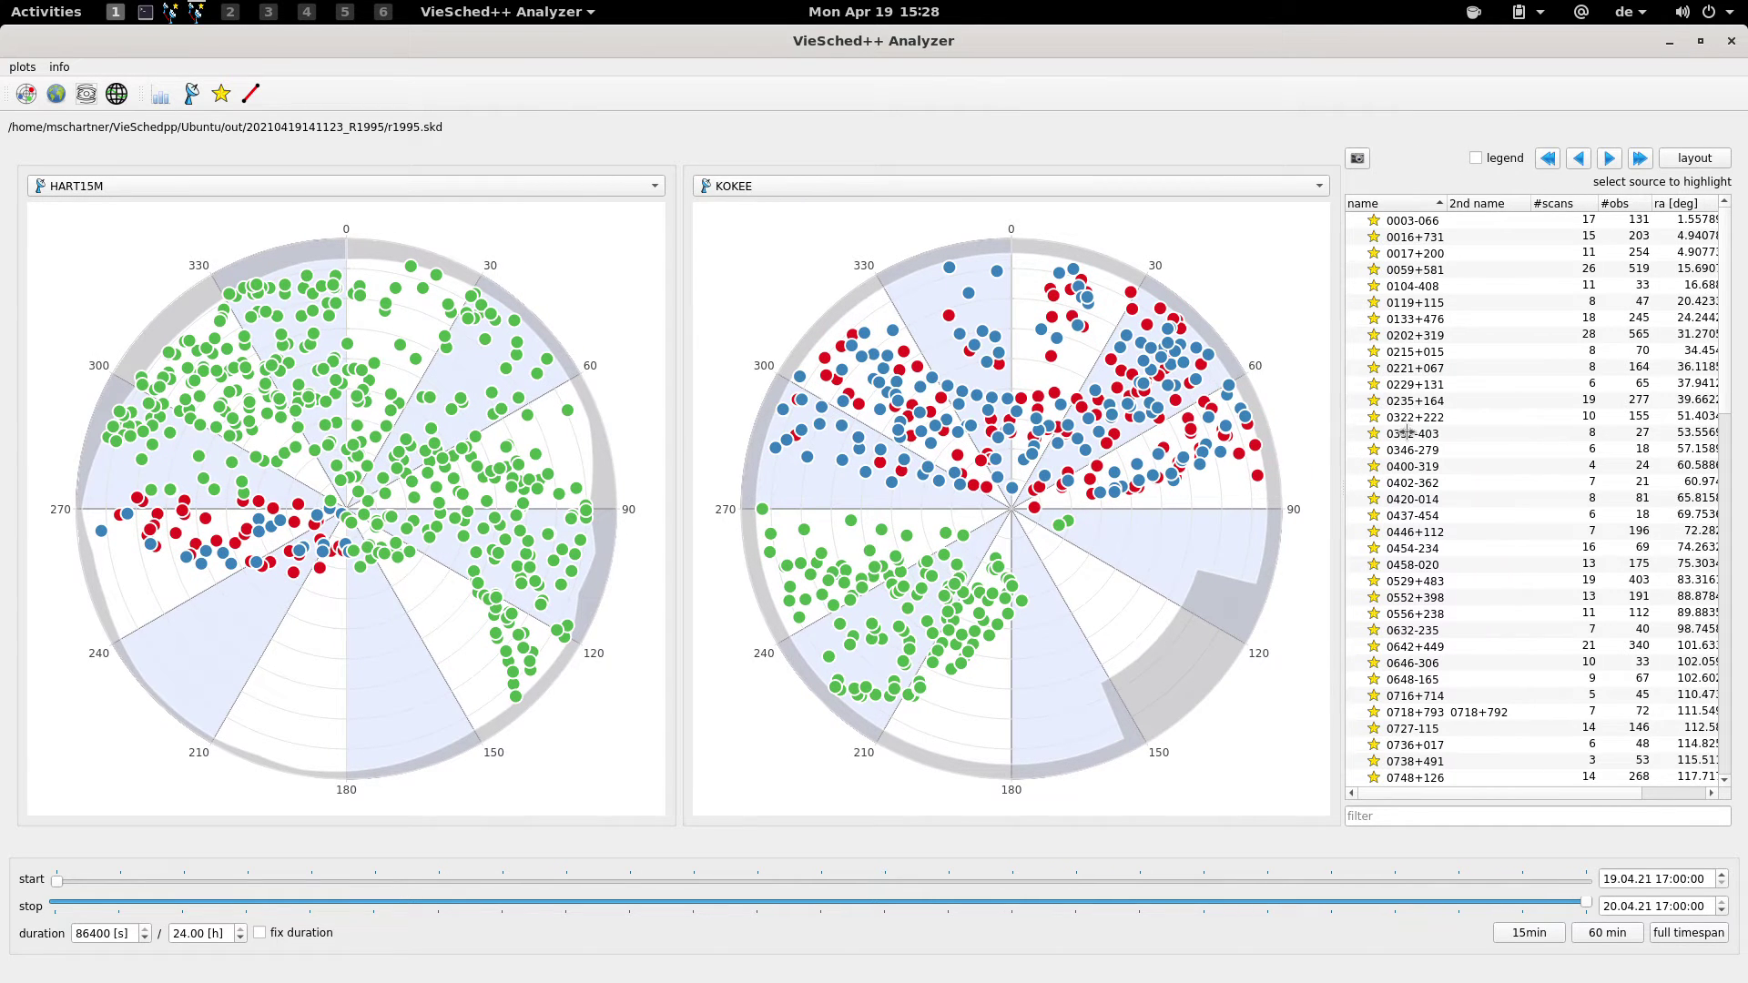
{"action": "left_click", "coordinate": [1548, 204]}
{"action": "left_click", "coordinate": [1548, 204]}
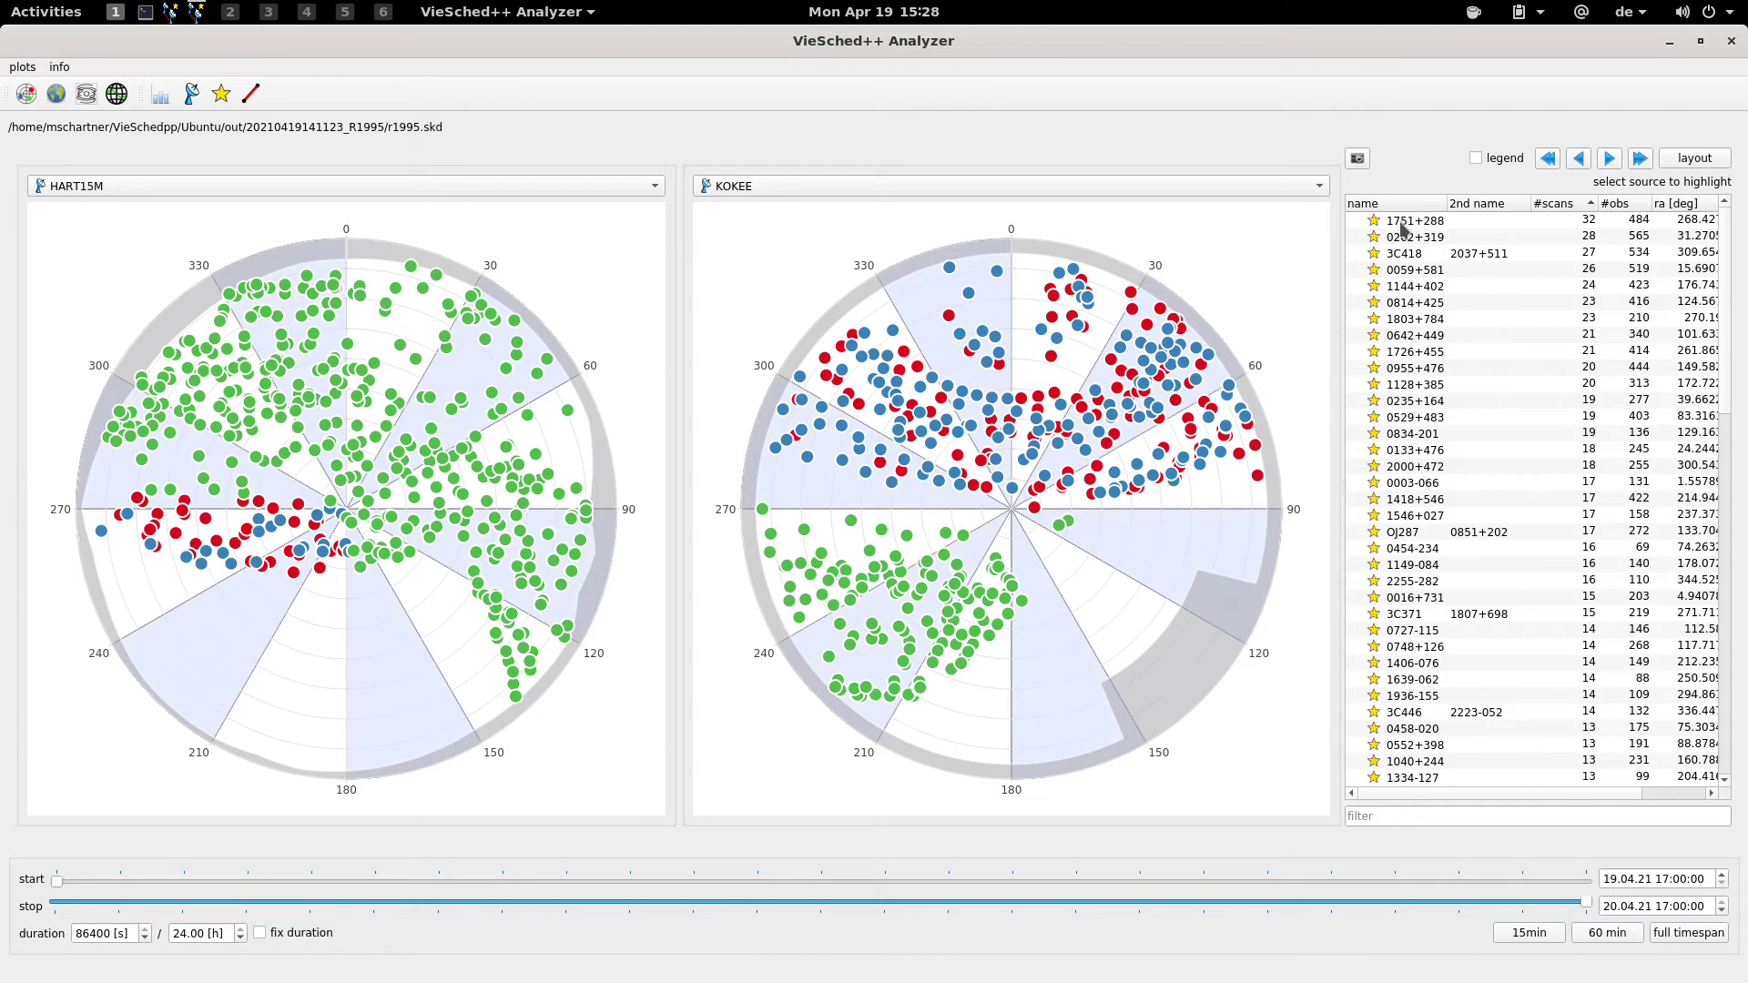
Step: Highlight source 1751+288 in the sky plots, briefly adding 0202+319, and inspect its scan details at KOKEE
{"action": "left_click", "coordinate": [1444, 222]}
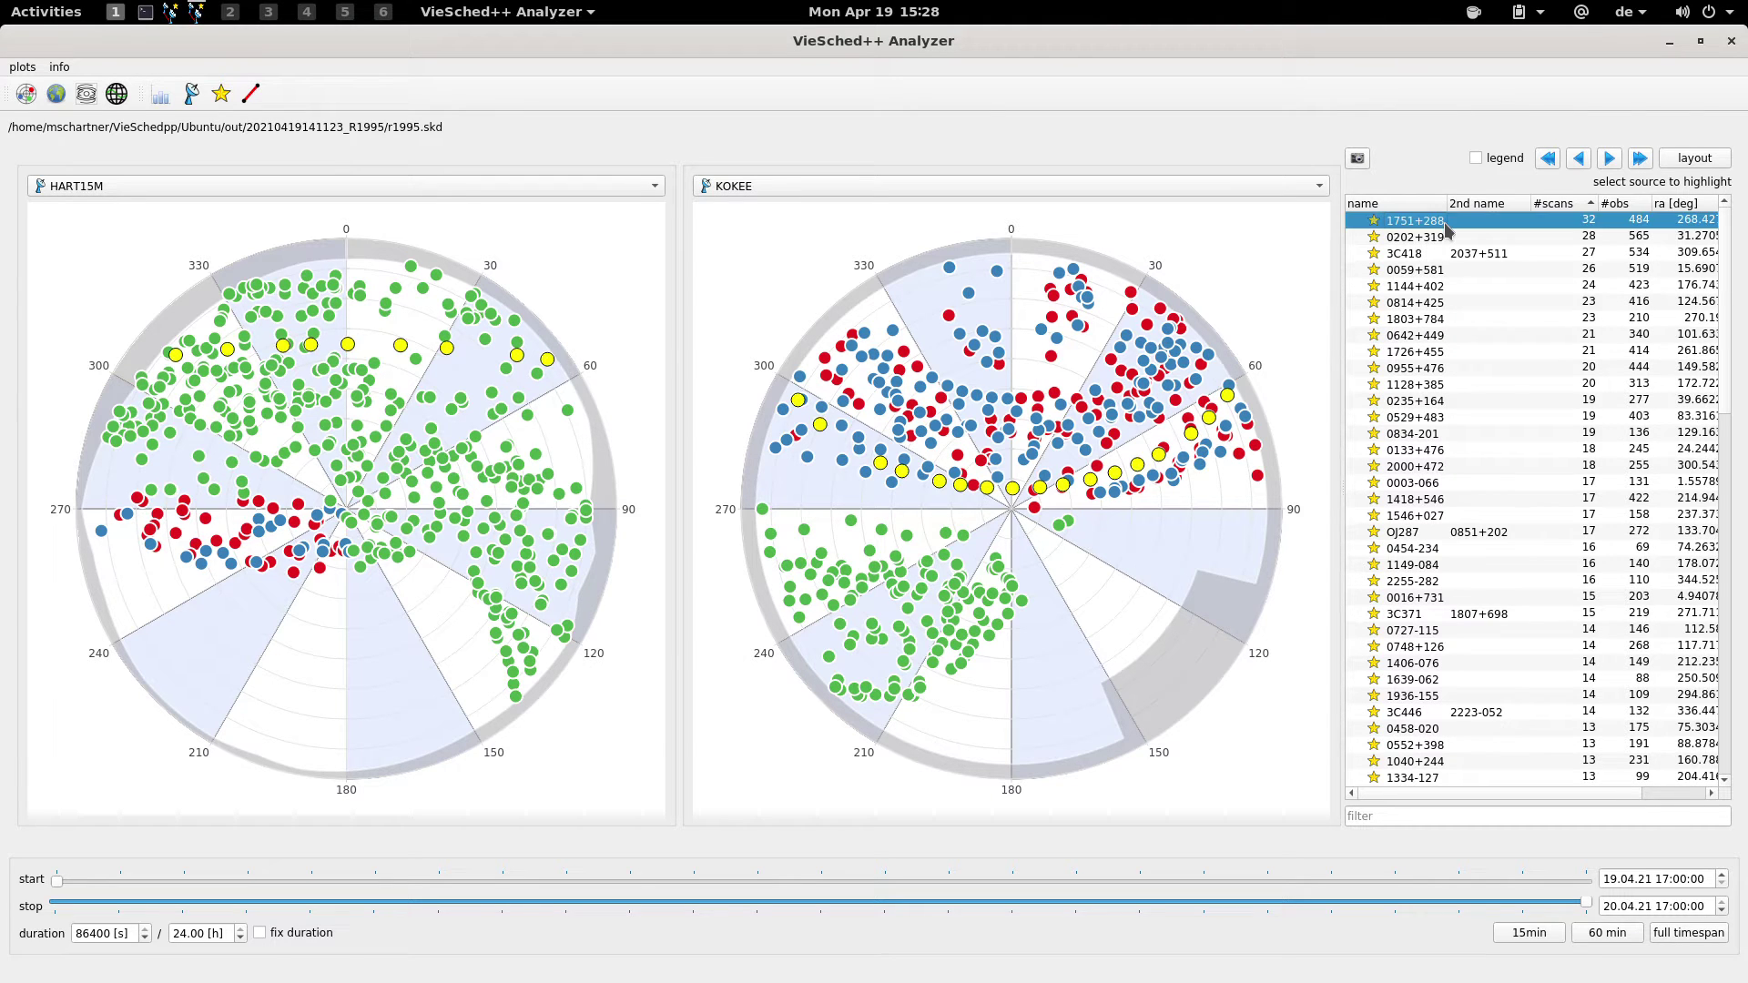
{"action": "left_click", "coordinate": [1447, 238], "text": "ctrl"}
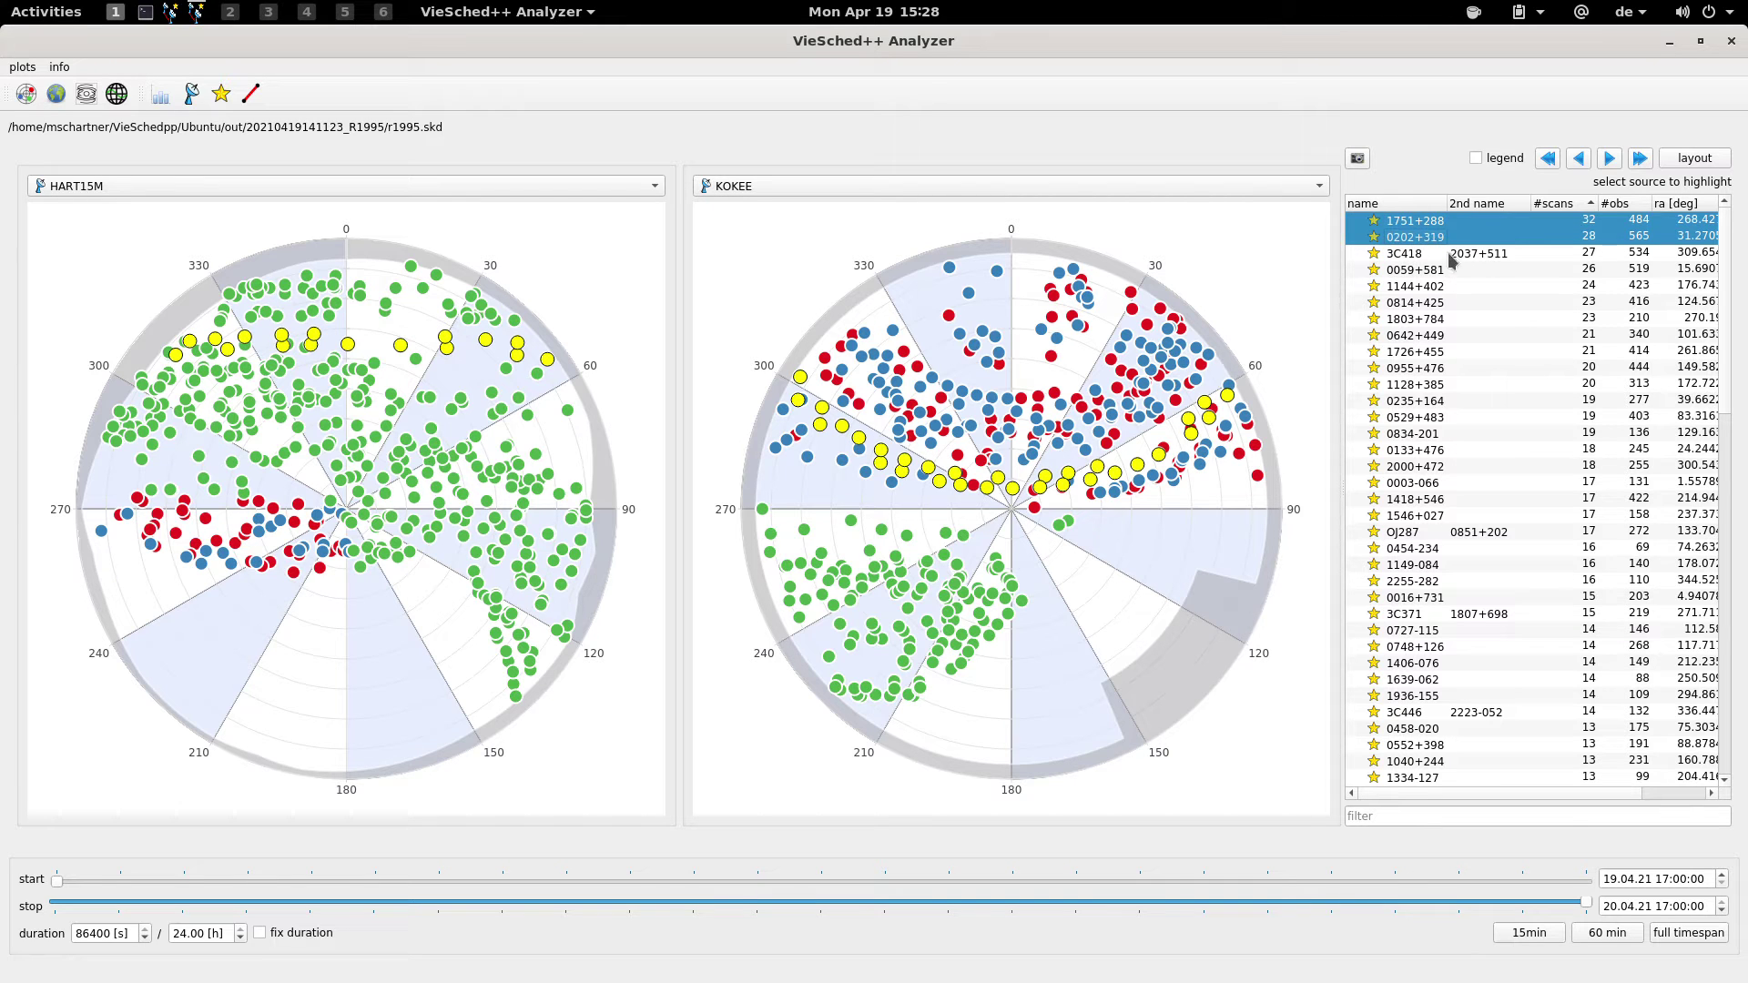
{"action": "mouse_move", "coordinate": [1010, 492]}
{"action": "left_click", "coordinate": [1513, 240], "text": "ctrl"}
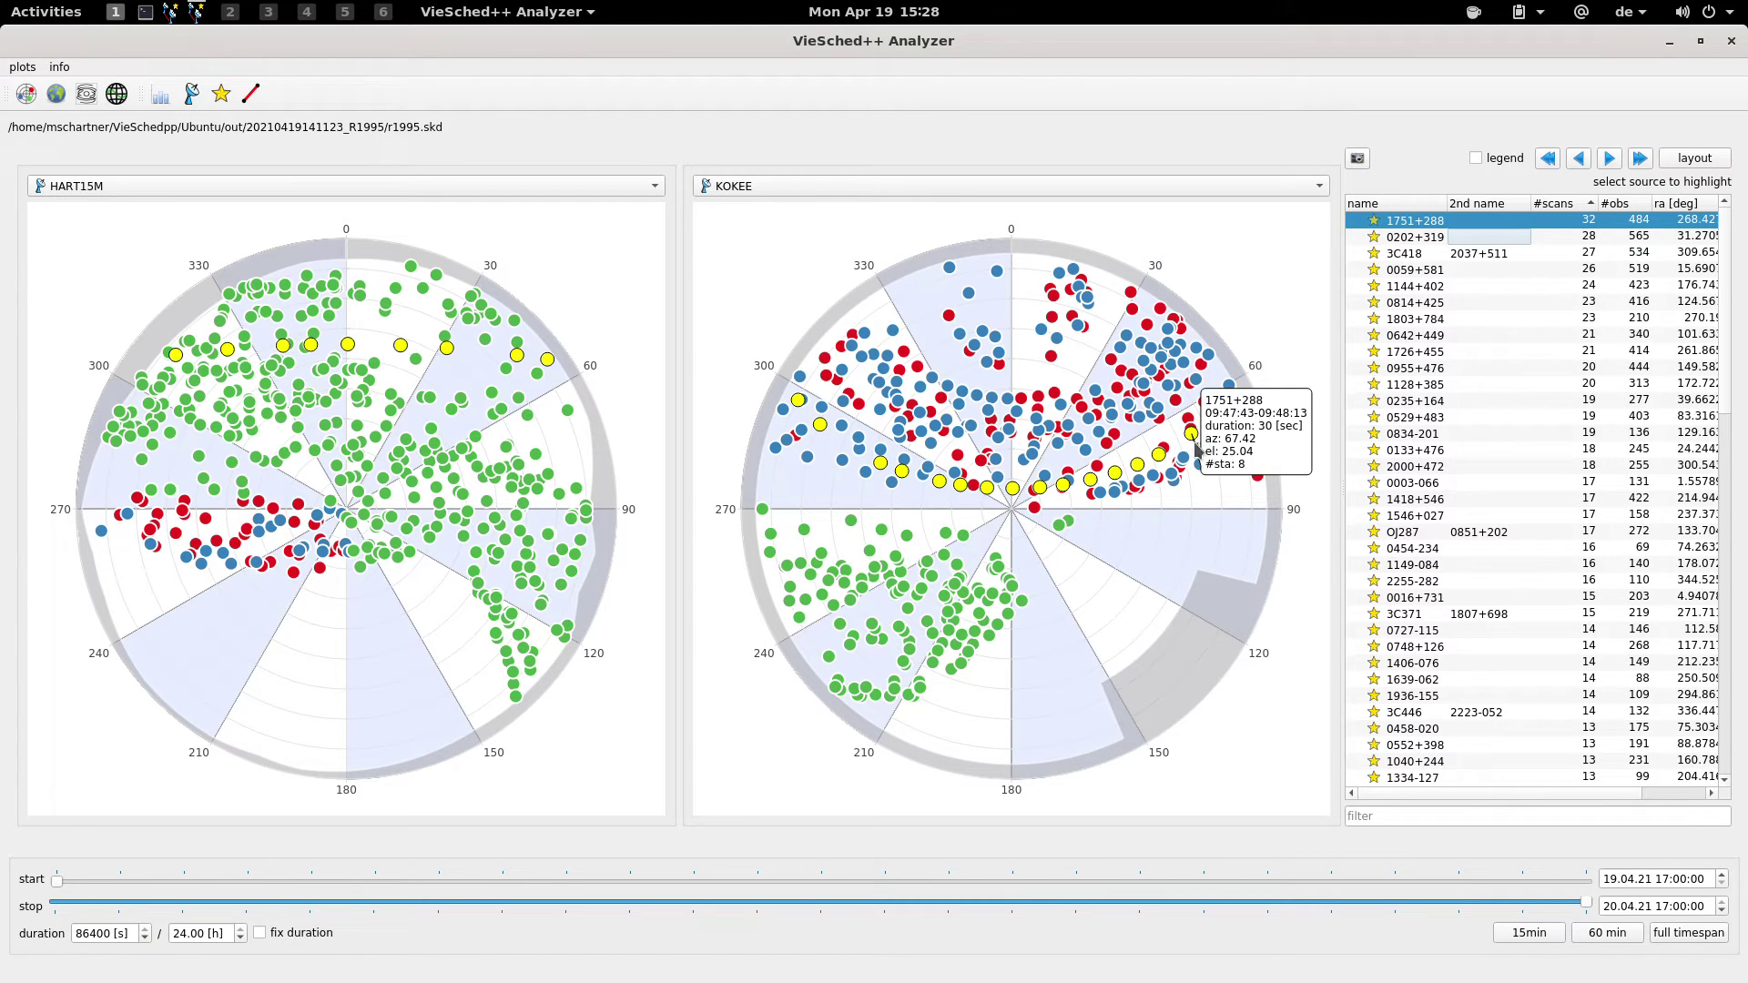
{"action": "mouse_move", "coordinate": [1167, 466]}
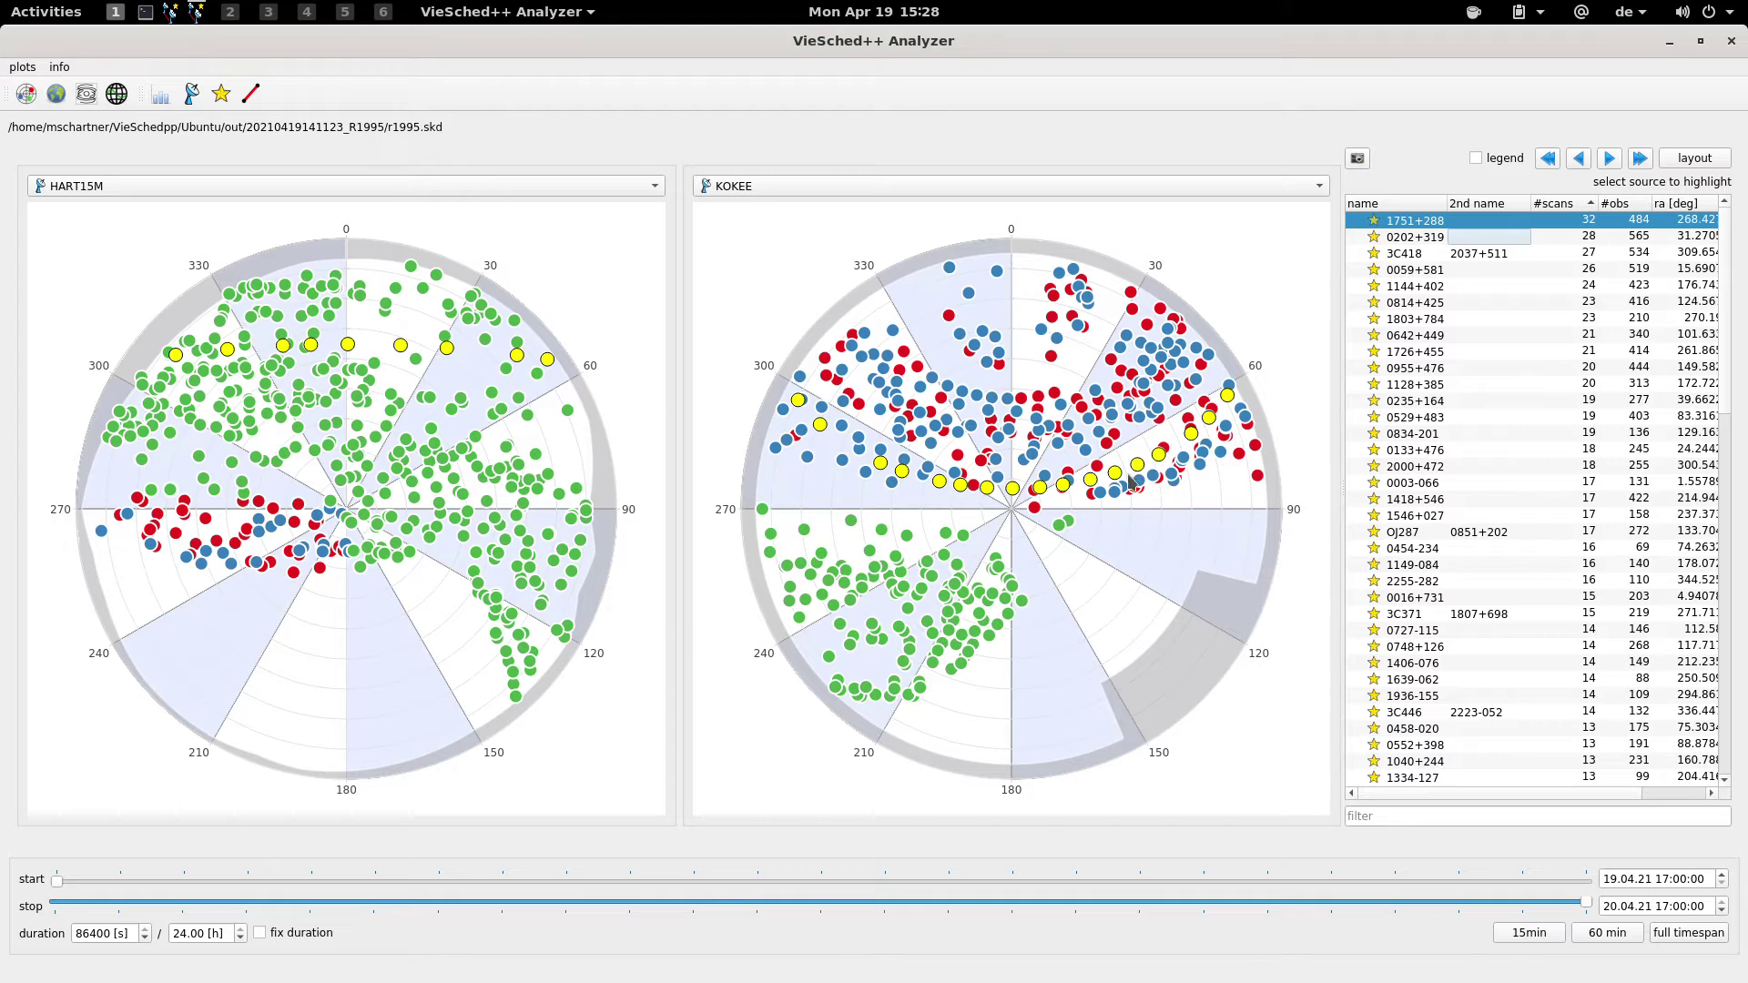
{"action": "mouse_move", "coordinate": [1122, 485]}
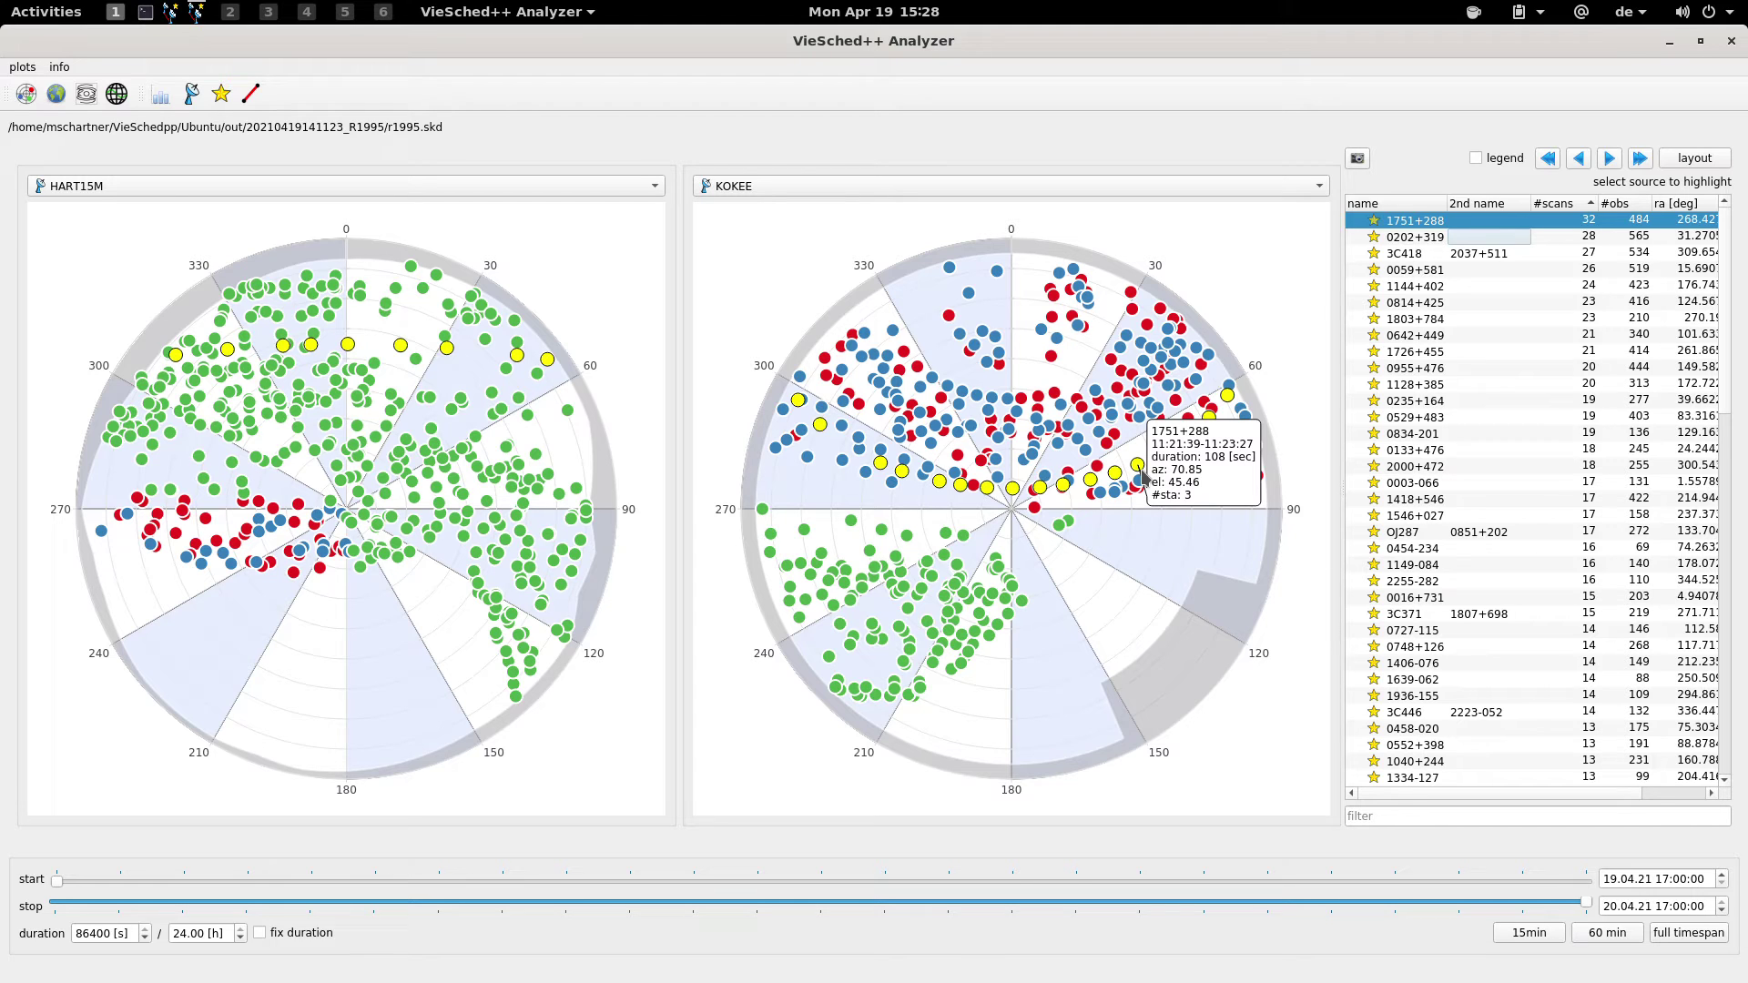
{"action": "mouse_move", "coordinate": [859, 443]}
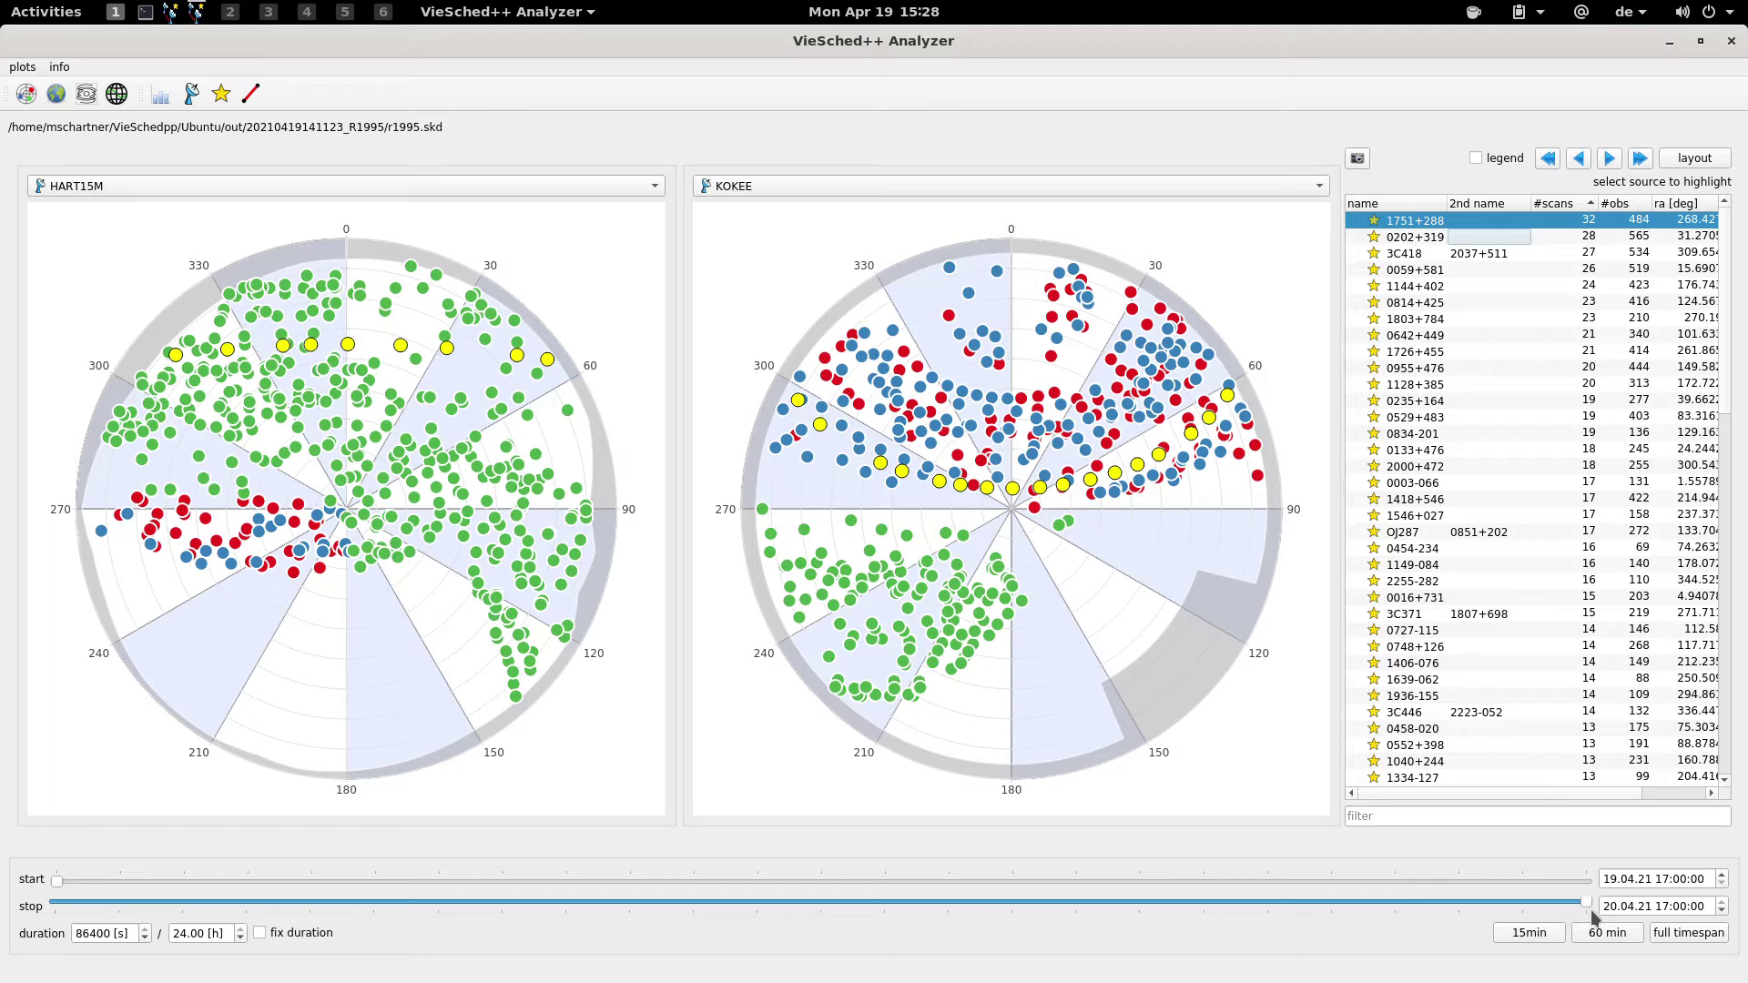
Step: Restrict the displayed timespan to a fixed 60 minutes and shift its start to 19.04.21 23:03:26
{"action": "left_click_drag", "start_coordinate": [1589, 903], "coordinate": [273, 906]}
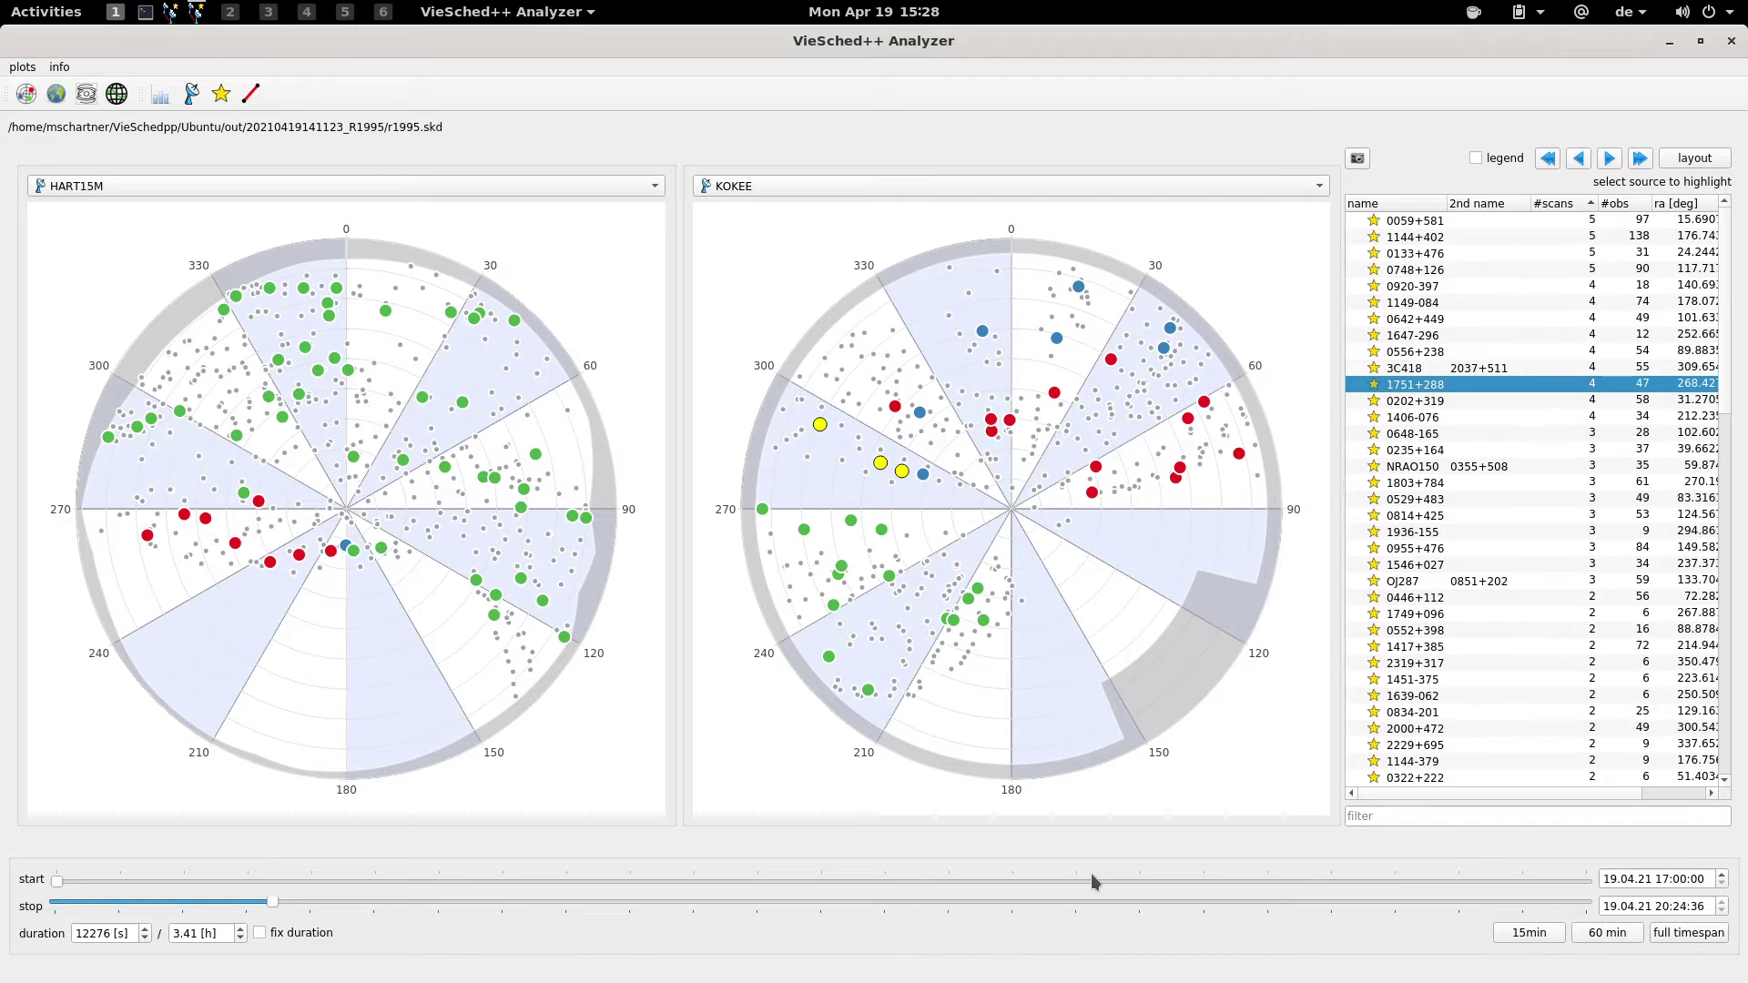
{"action": "left_click", "coordinate": [1608, 933]}
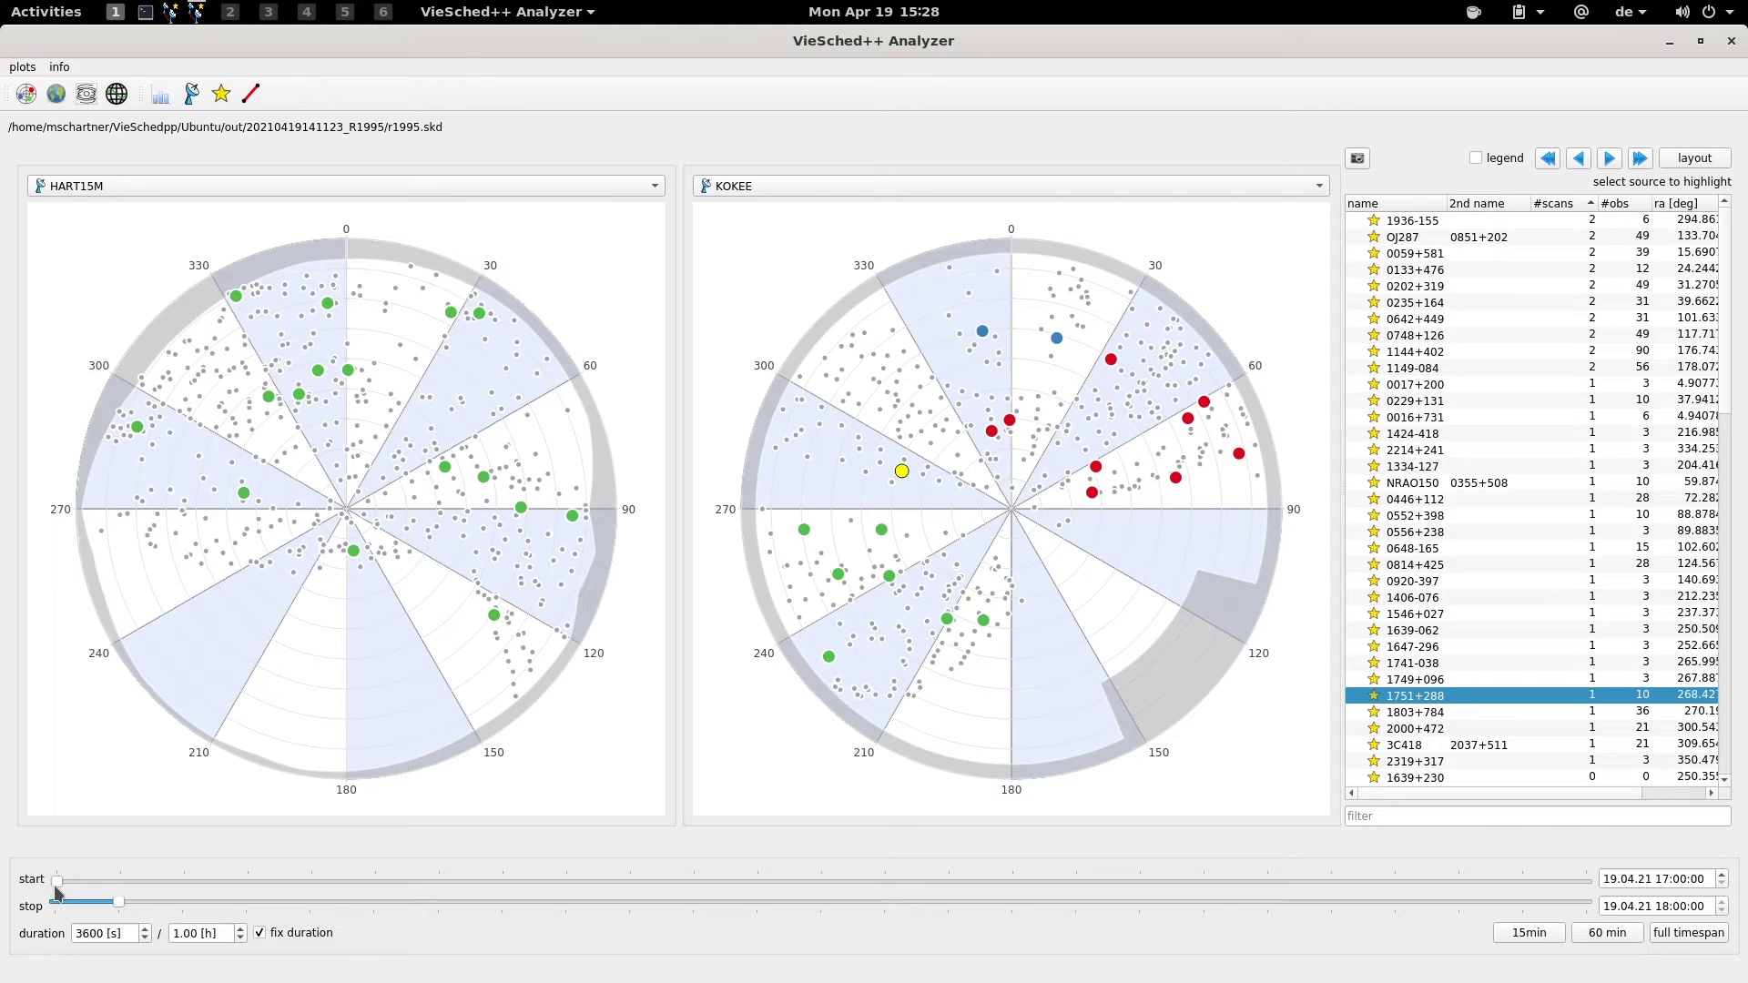
{"action": "left_click_drag", "start_coordinate": [64, 889], "coordinate": [349, 886]}
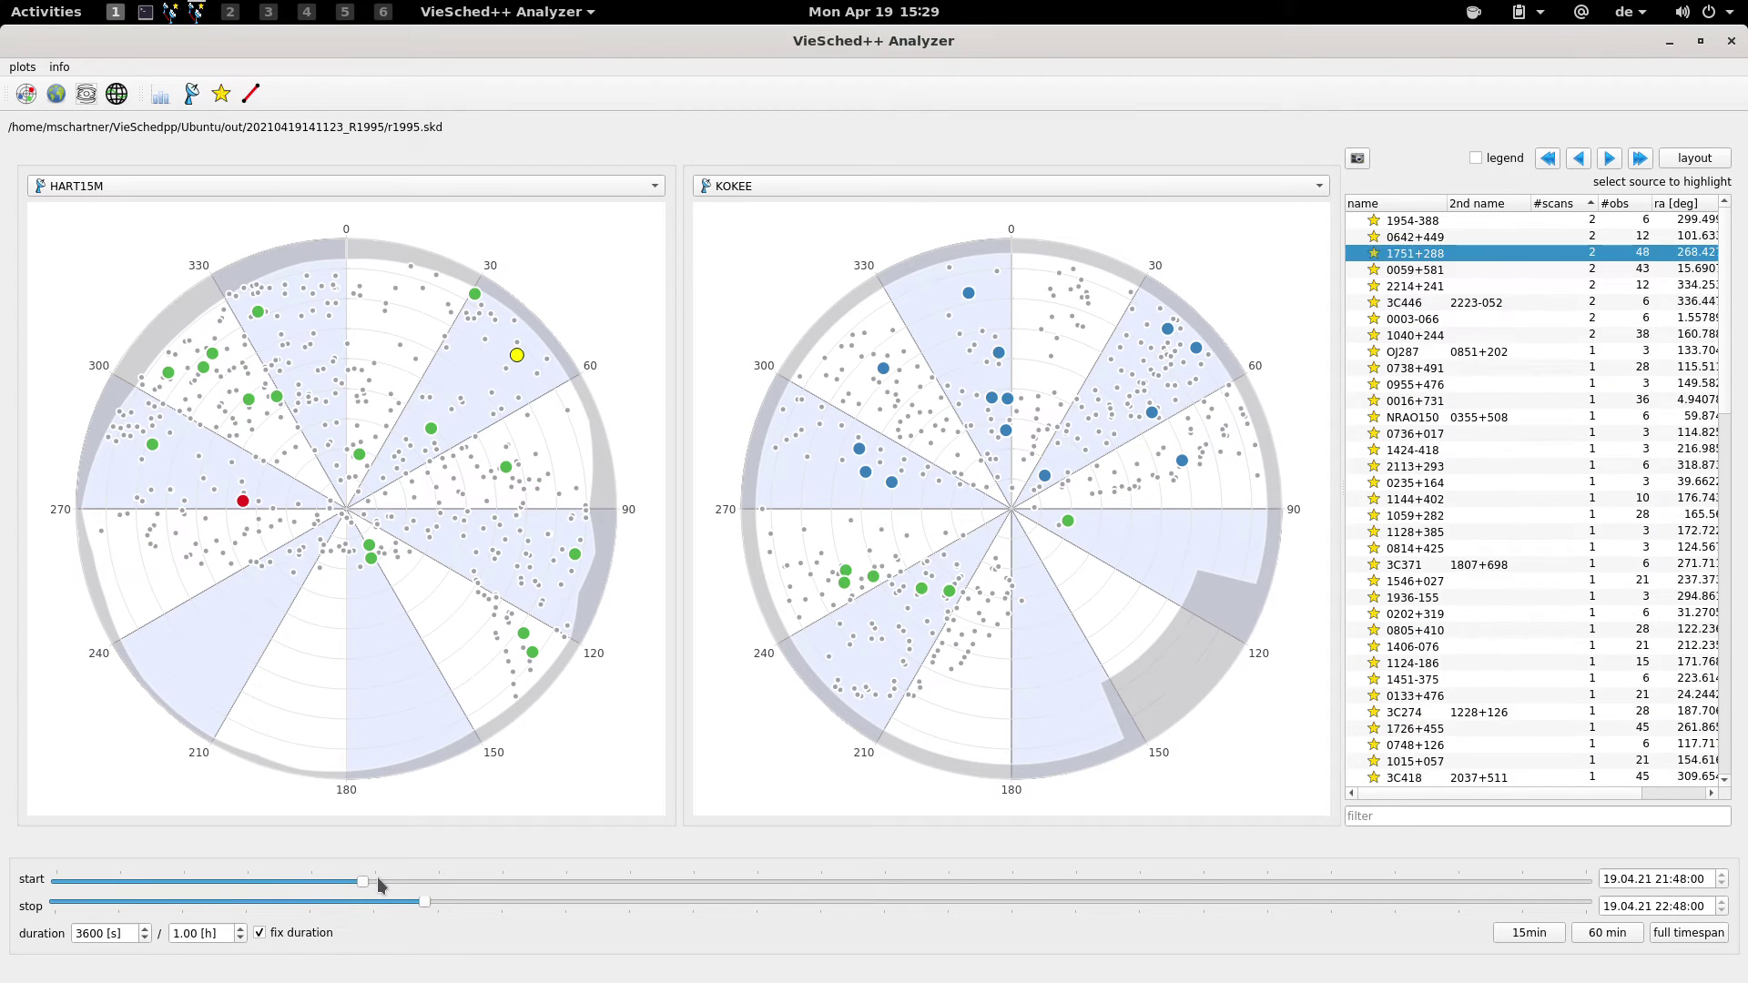
{"action": "left_click_drag", "start_coordinate": [381, 886], "coordinate": [619, 889]}
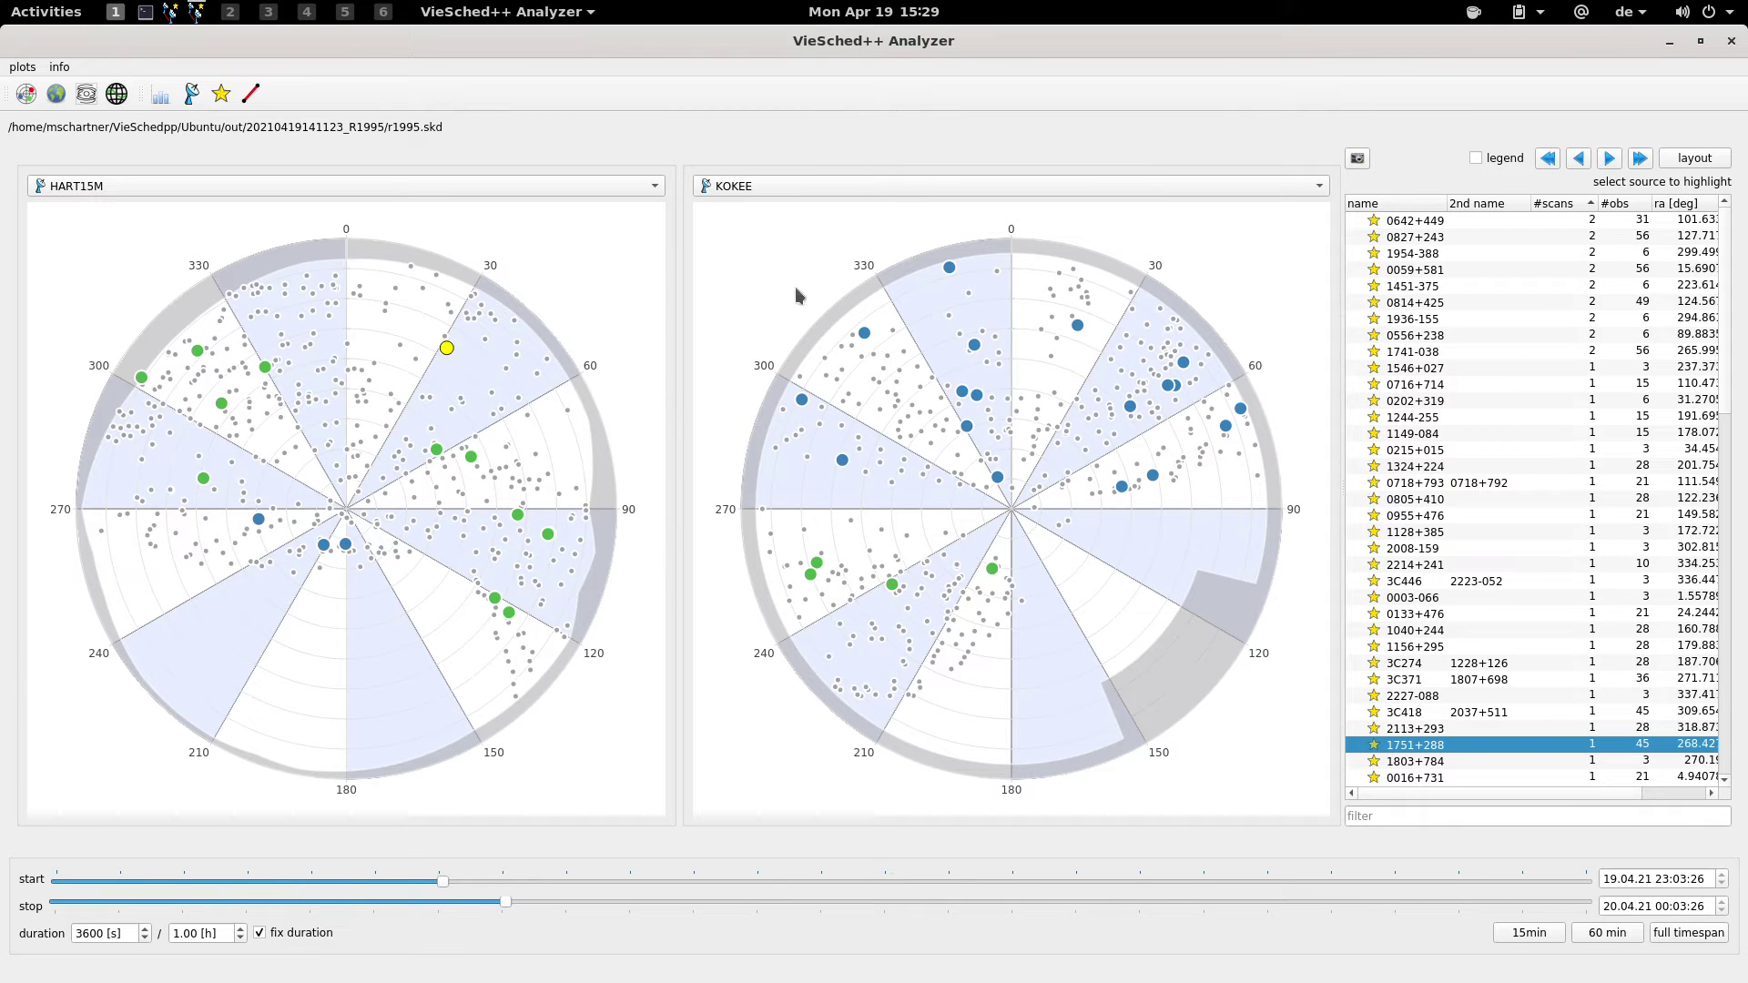
Step: Show the station world map with baselines for a 15-minute window starting at 19.04.21 23:42:00
{"action": "left_click", "coordinate": [58, 98]}
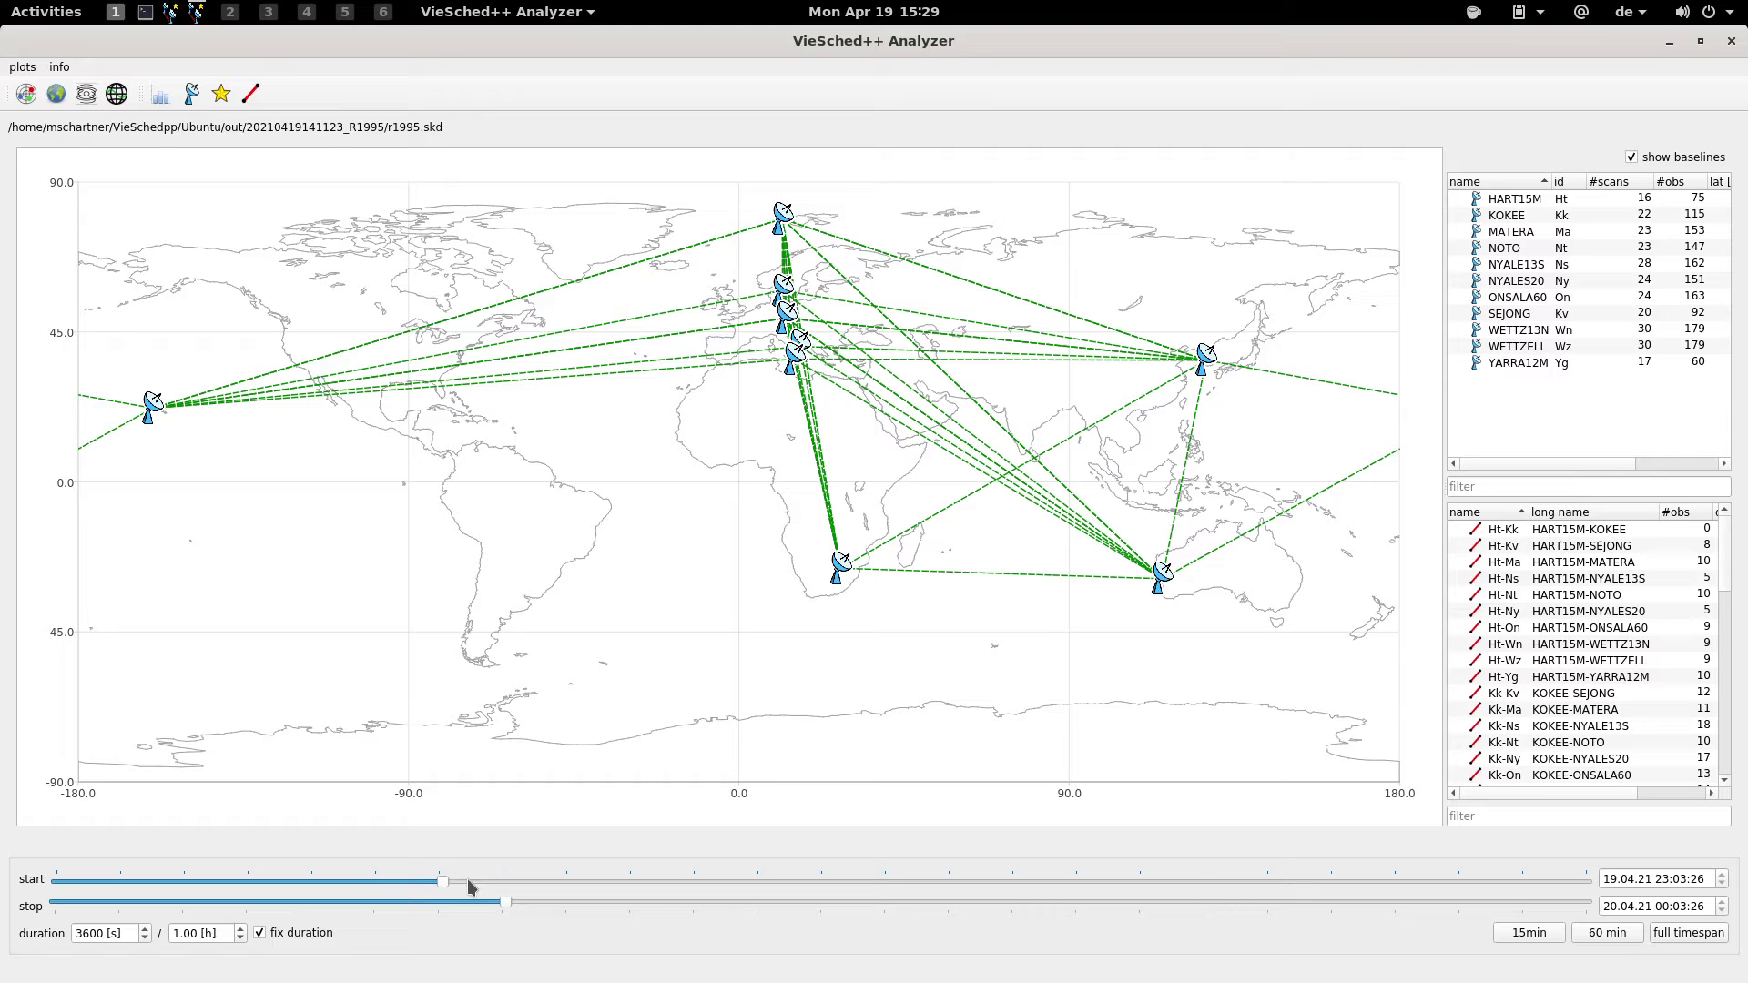
{"action": "left_click_drag", "start_coordinate": [445, 889], "coordinate": [485, 889]}
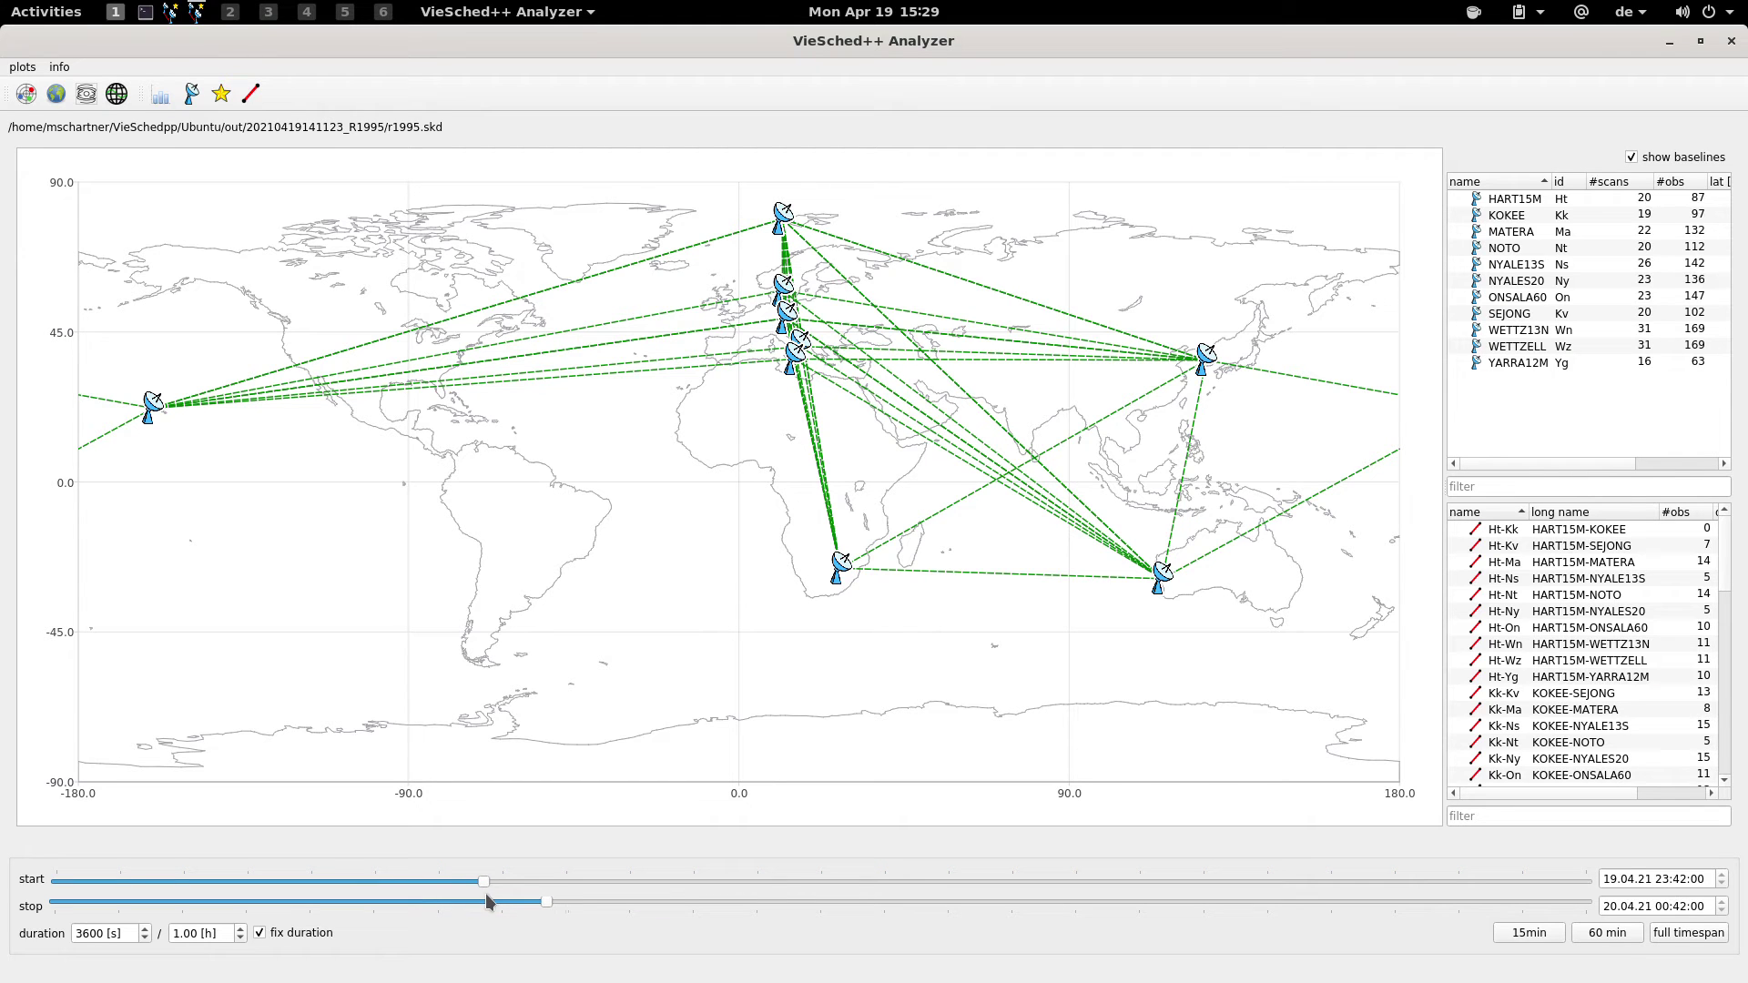
{"action": "left_click", "coordinate": [1548, 936]}
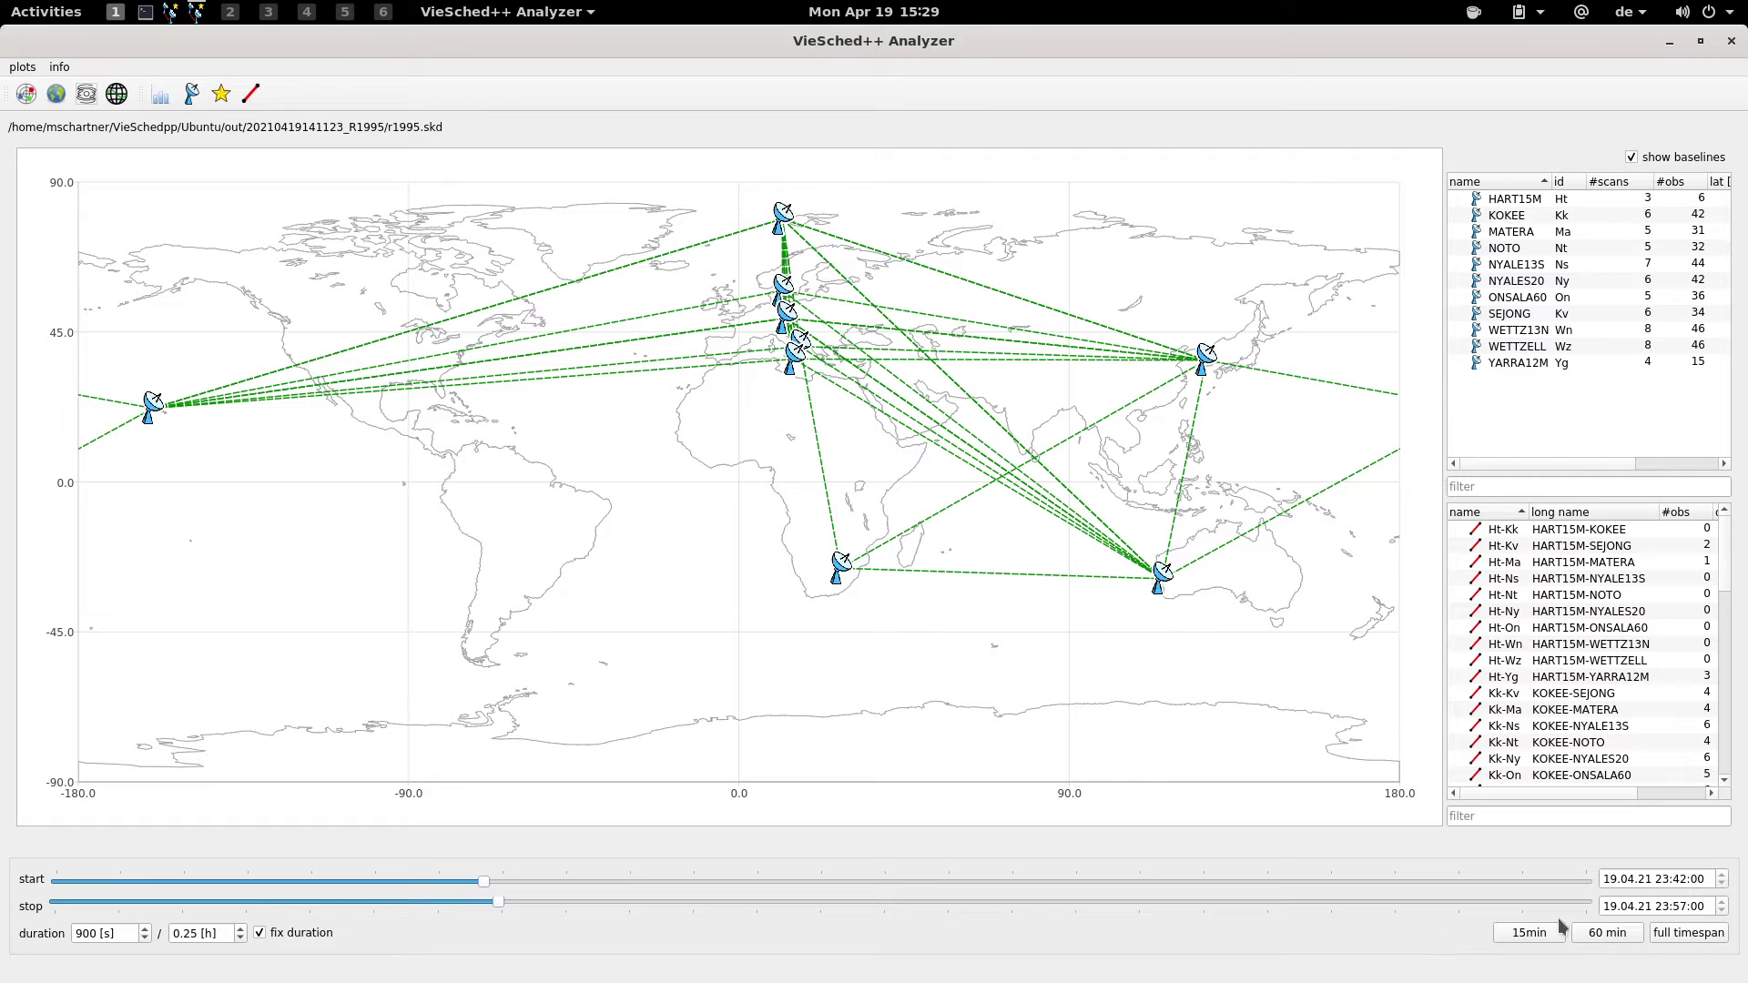
Step: Set the duration to 0.00 h and step the baseline map through single instants up to 20.04.21 00:36:51
{"action": "left_click", "coordinate": [218, 938]}
{"action": "scroll", "coordinate": [219, 938], "scroll_direction": "down", "scroll_amount": 1}
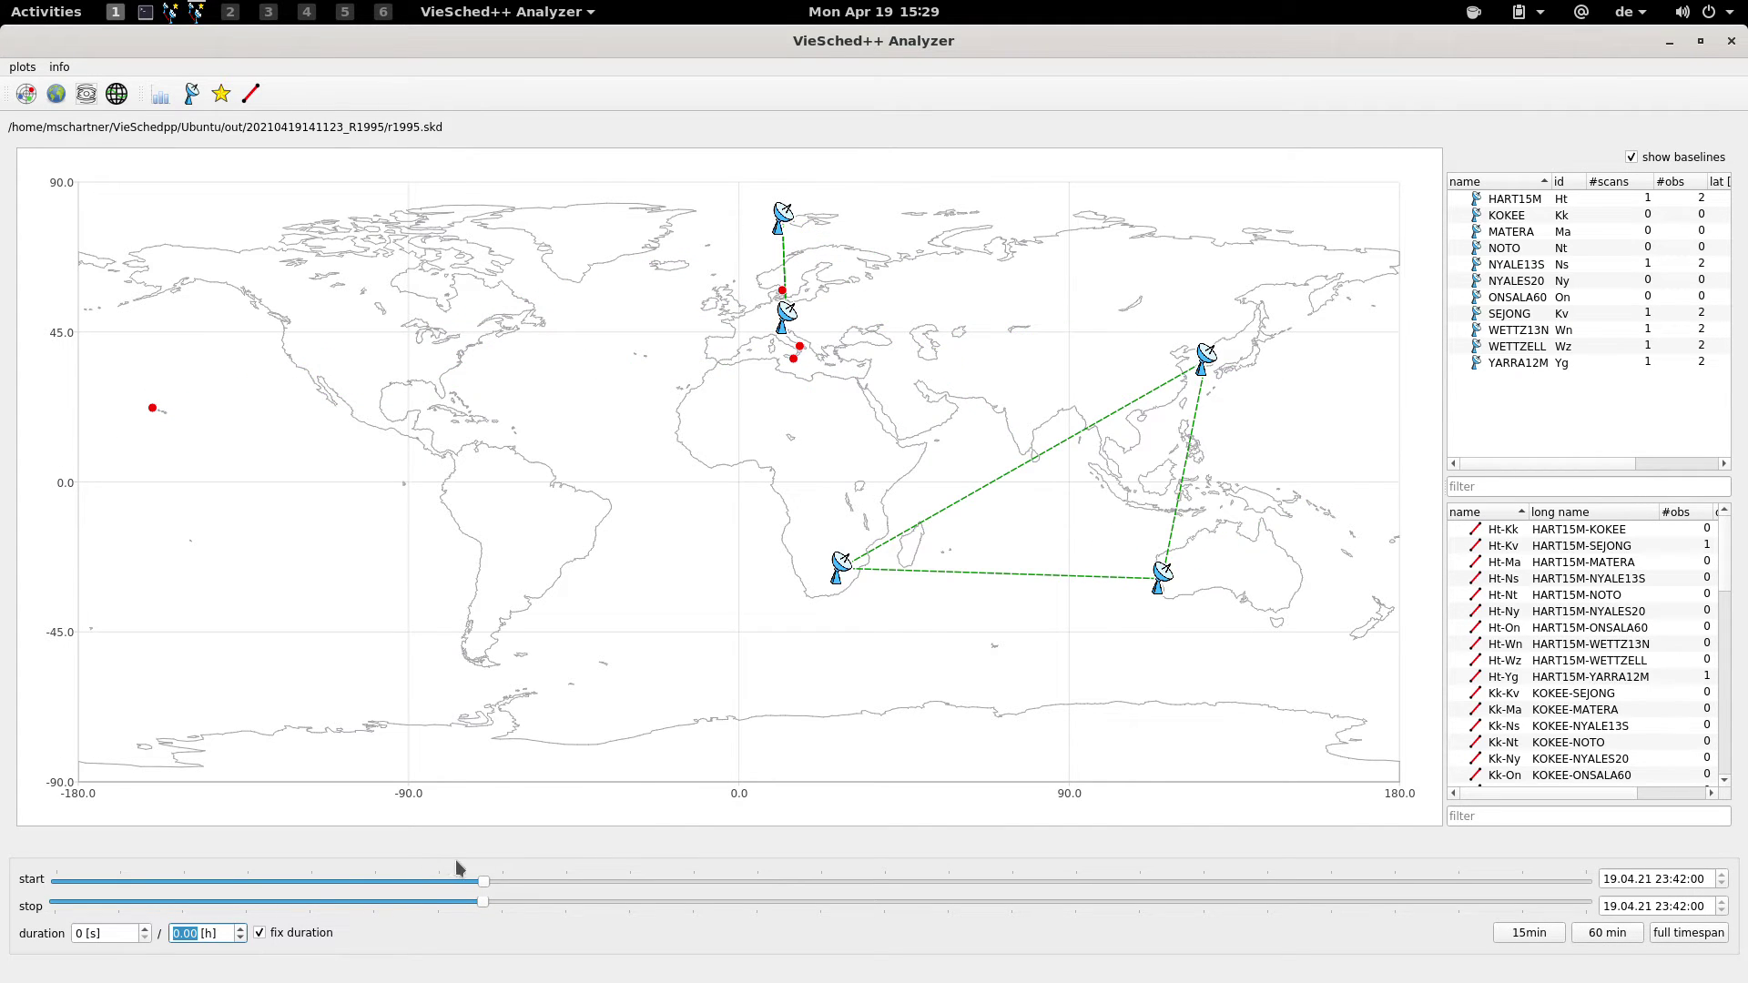
{"action": "left_click_drag", "start_coordinate": [488, 883], "coordinate": [541, 885]}
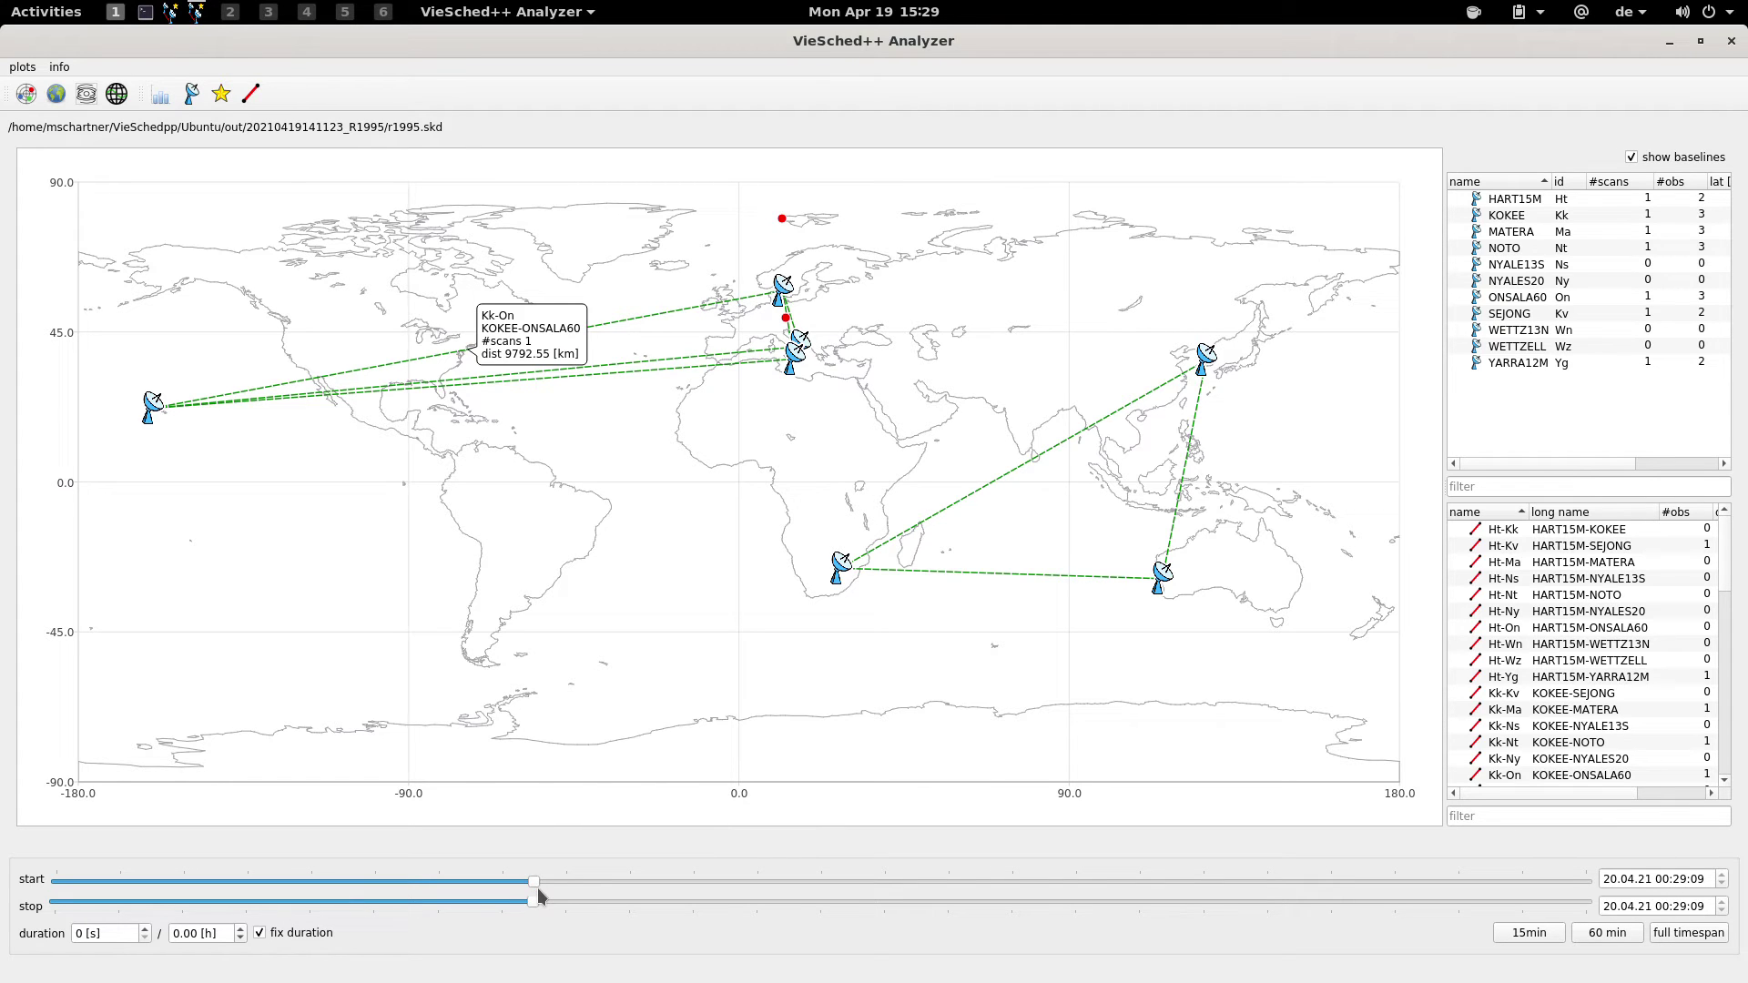
{"action": "left_click_drag", "start_coordinate": [539, 888], "coordinate": [546, 887]}
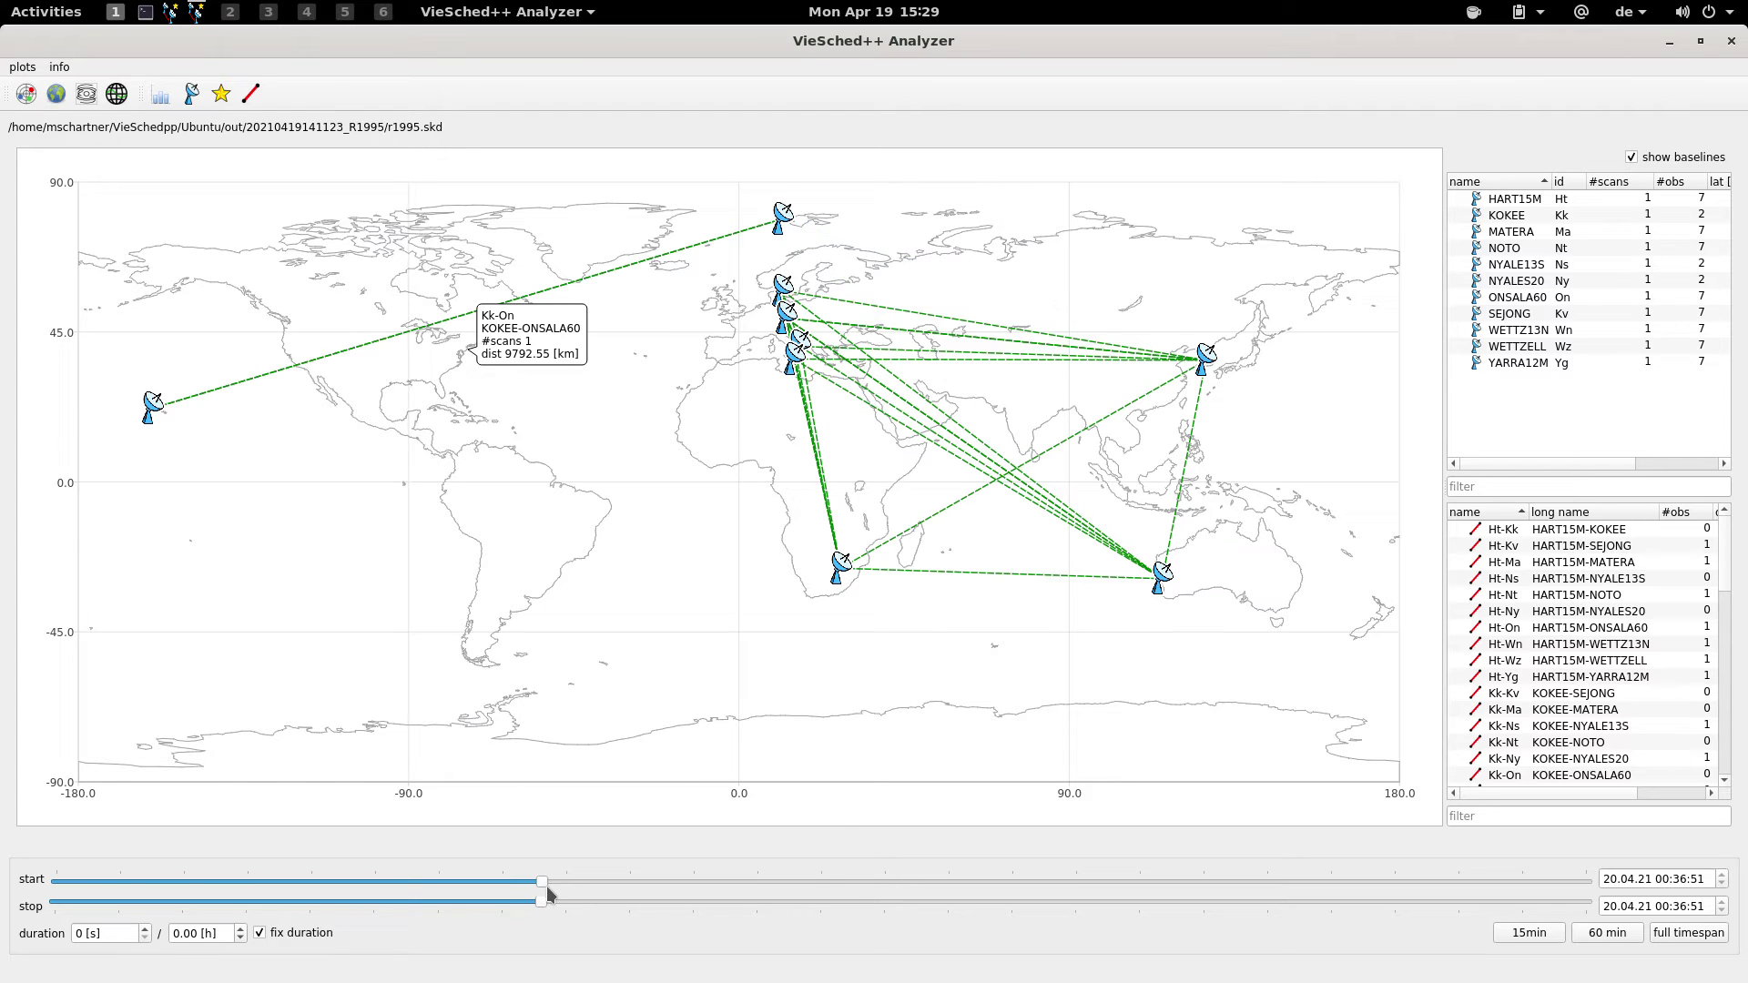
Step: Show the uv coverage of source 0059+581 beside 0016+731 for a 60-minute window starting at 20.04.21 03:36:51
{"action": "left_click", "coordinate": [1609, 938]}
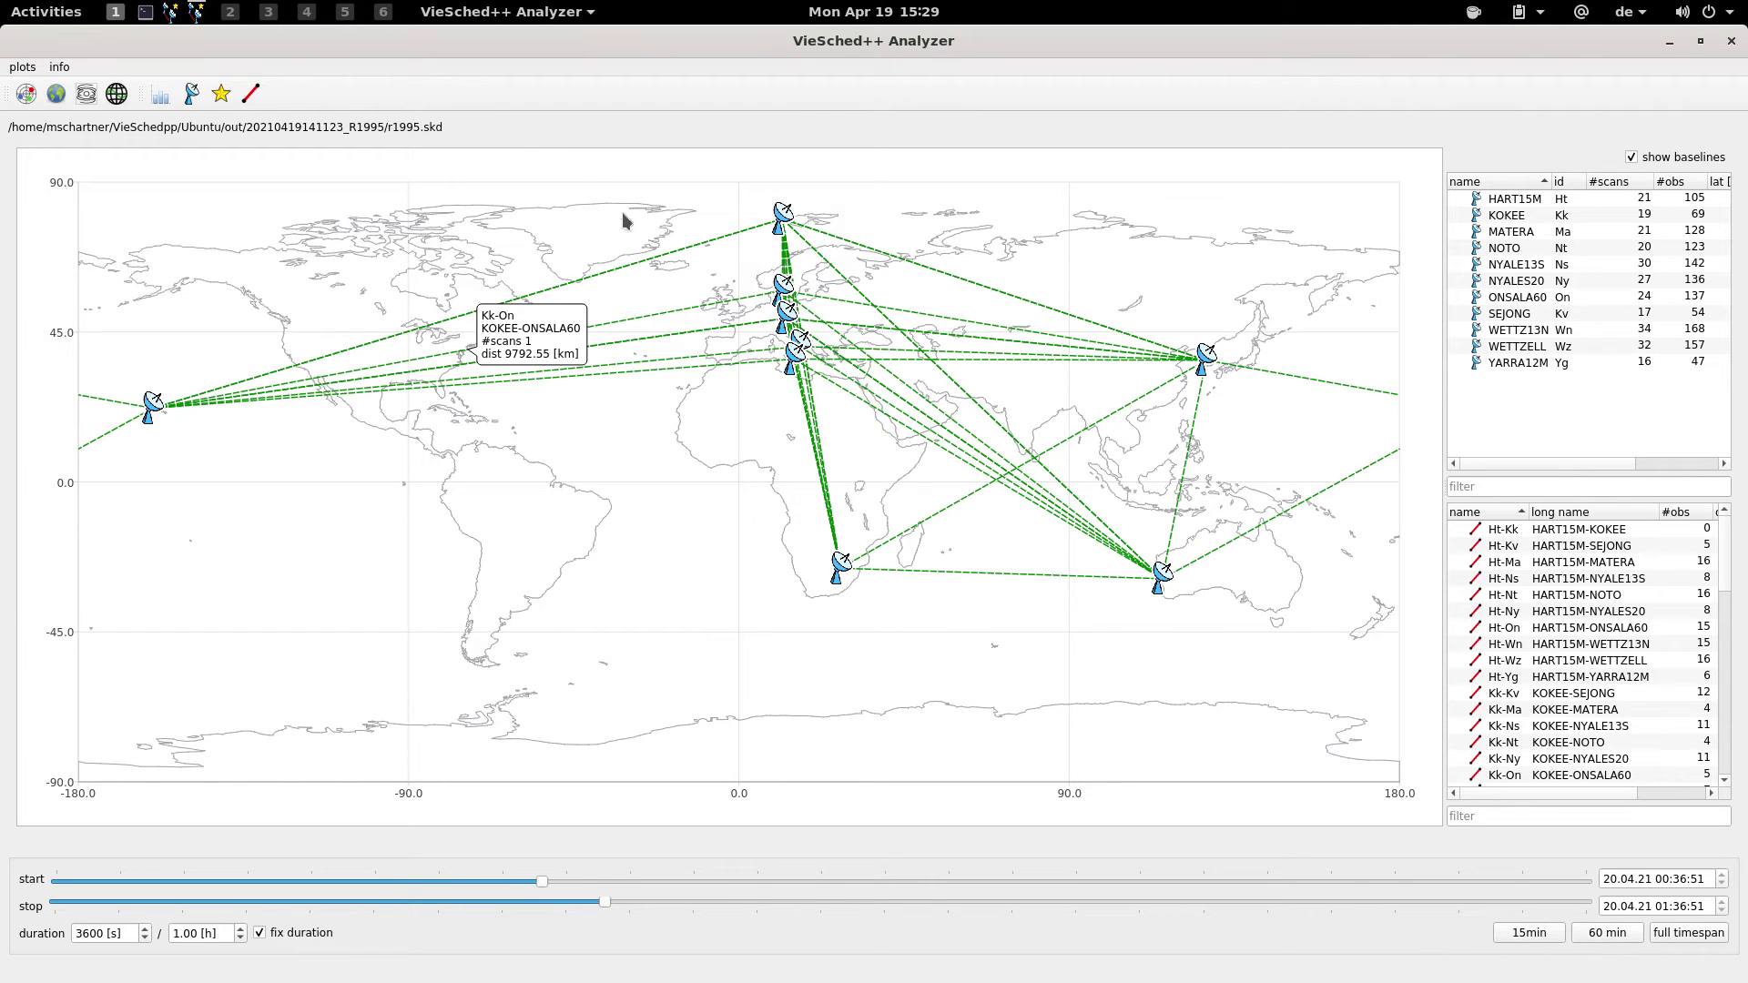
{"action": "left_click", "coordinate": [85, 94]}
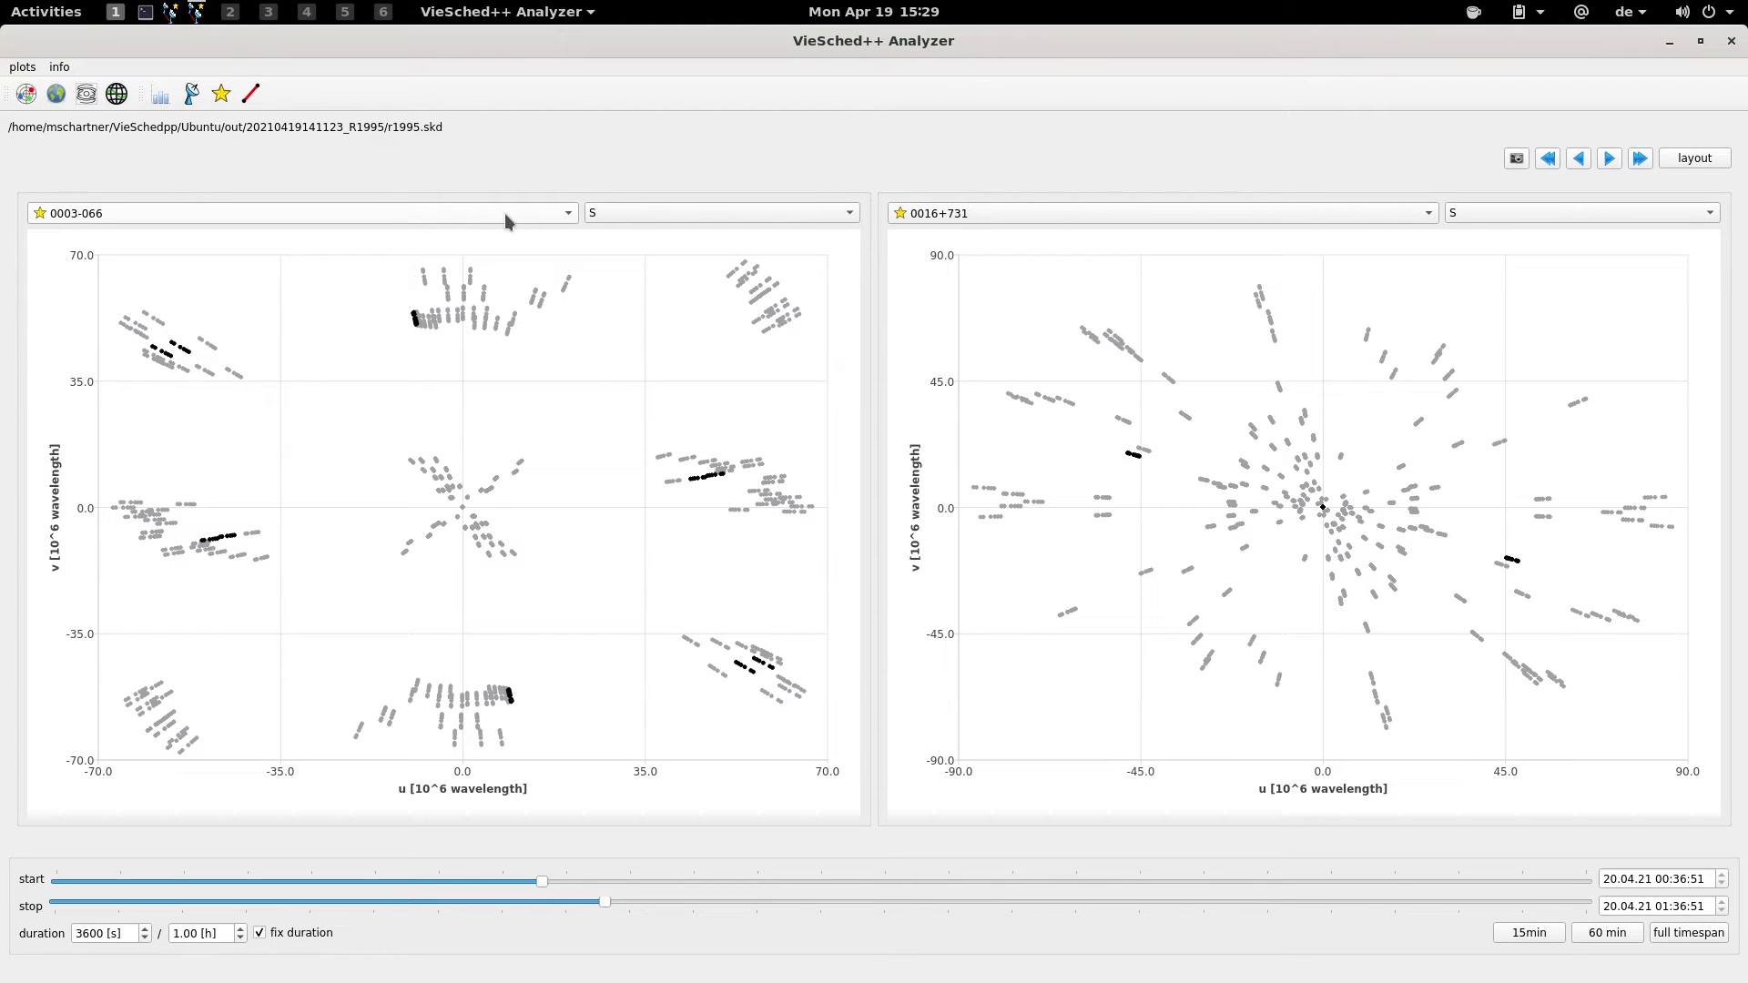
{"action": "scroll", "coordinate": [504, 213], "scroll_direction": "down", "scroll_amount": 3}
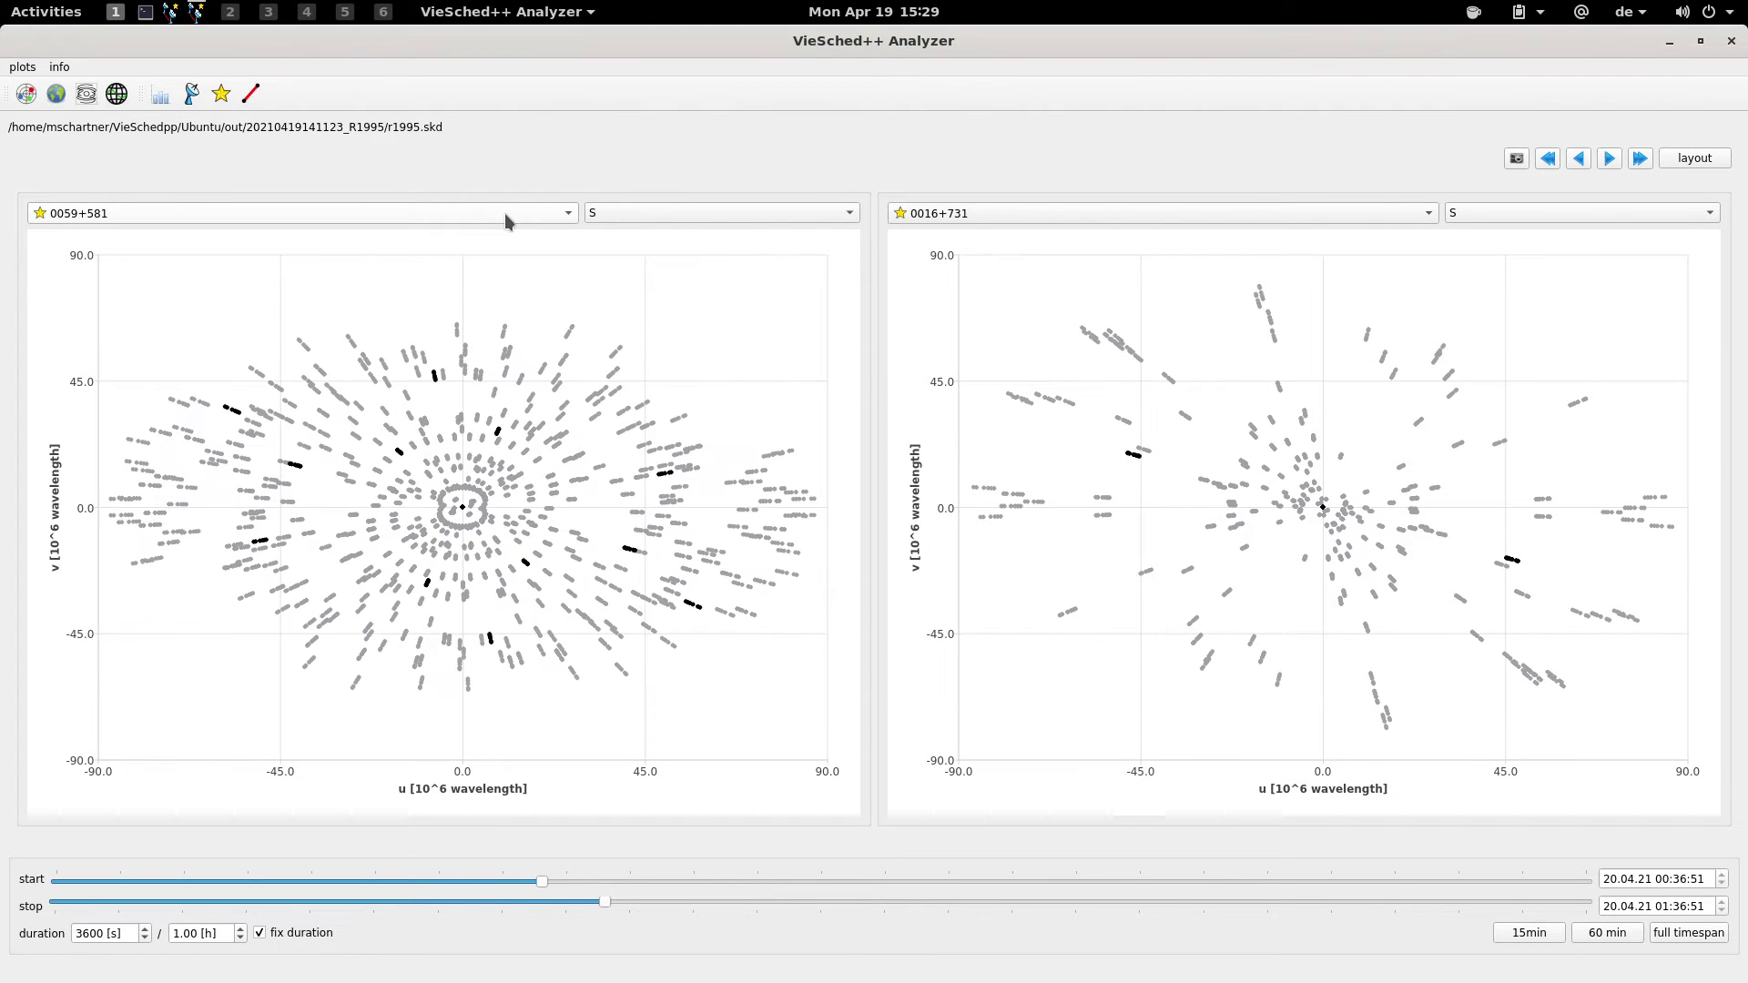
{"action": "left_click_drag", "start_coordinate": [544, 891], "coordinate": [746, 892]}
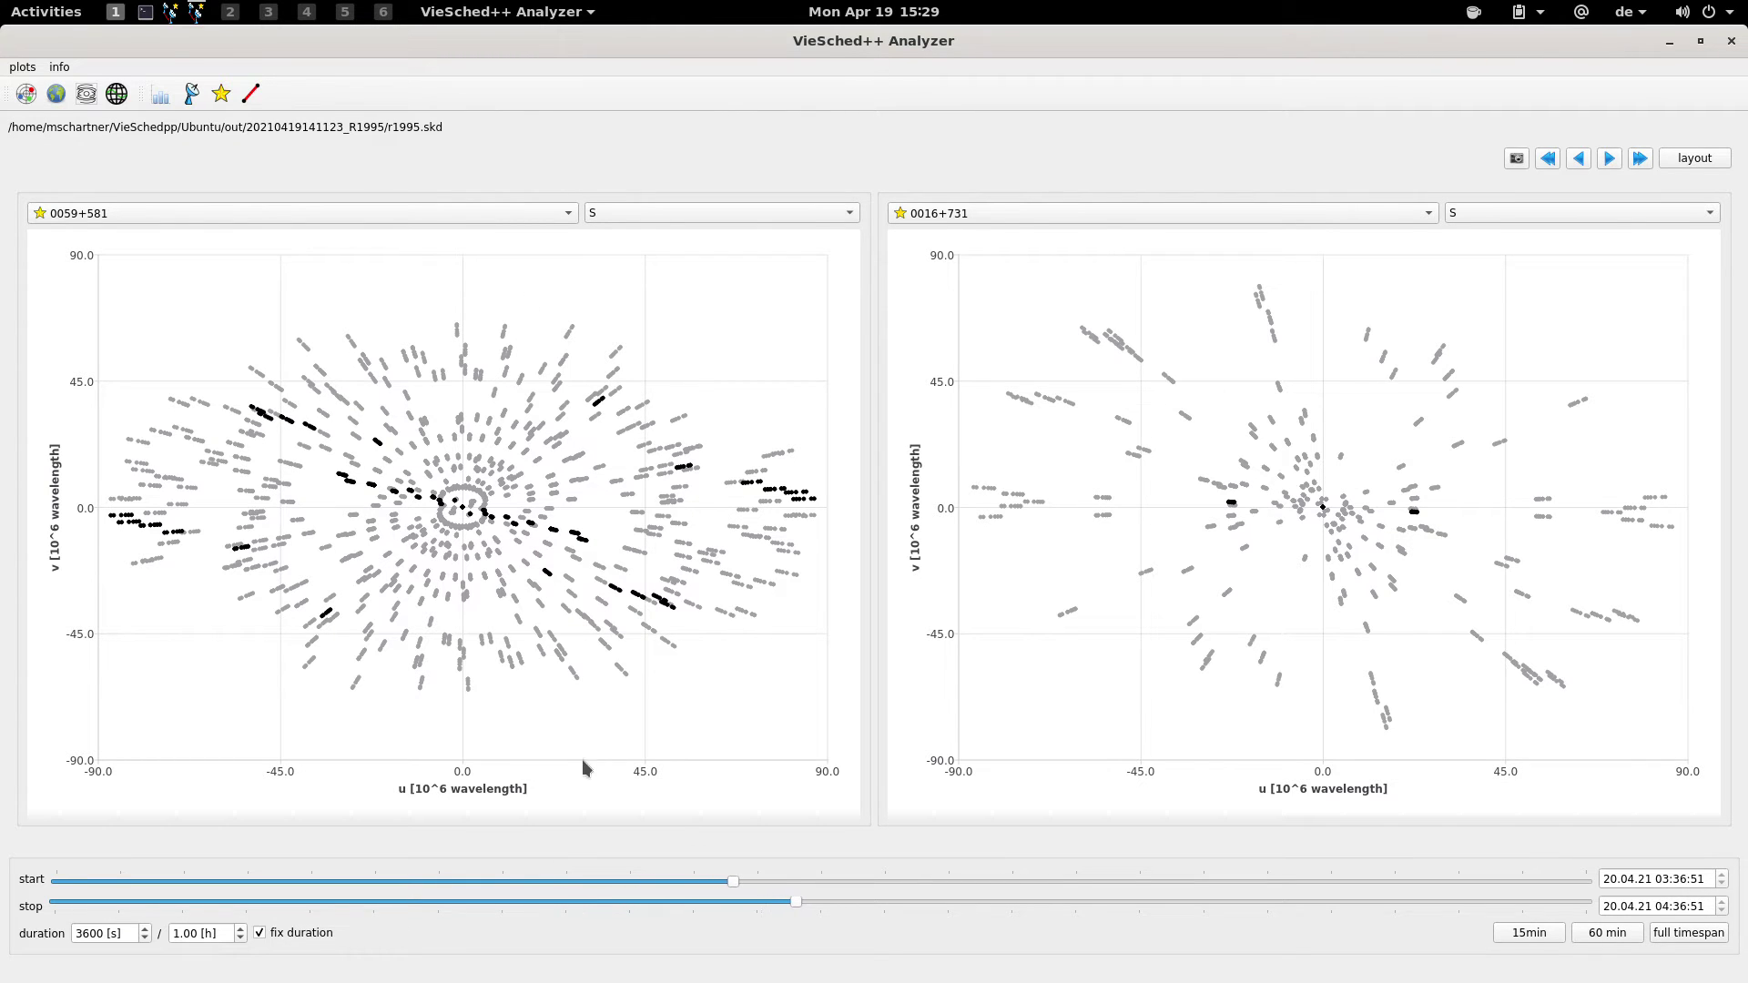
Step: Show the sky map of all sources for the current time window
{"action": "left_click", "coordinate": [119, 97]}
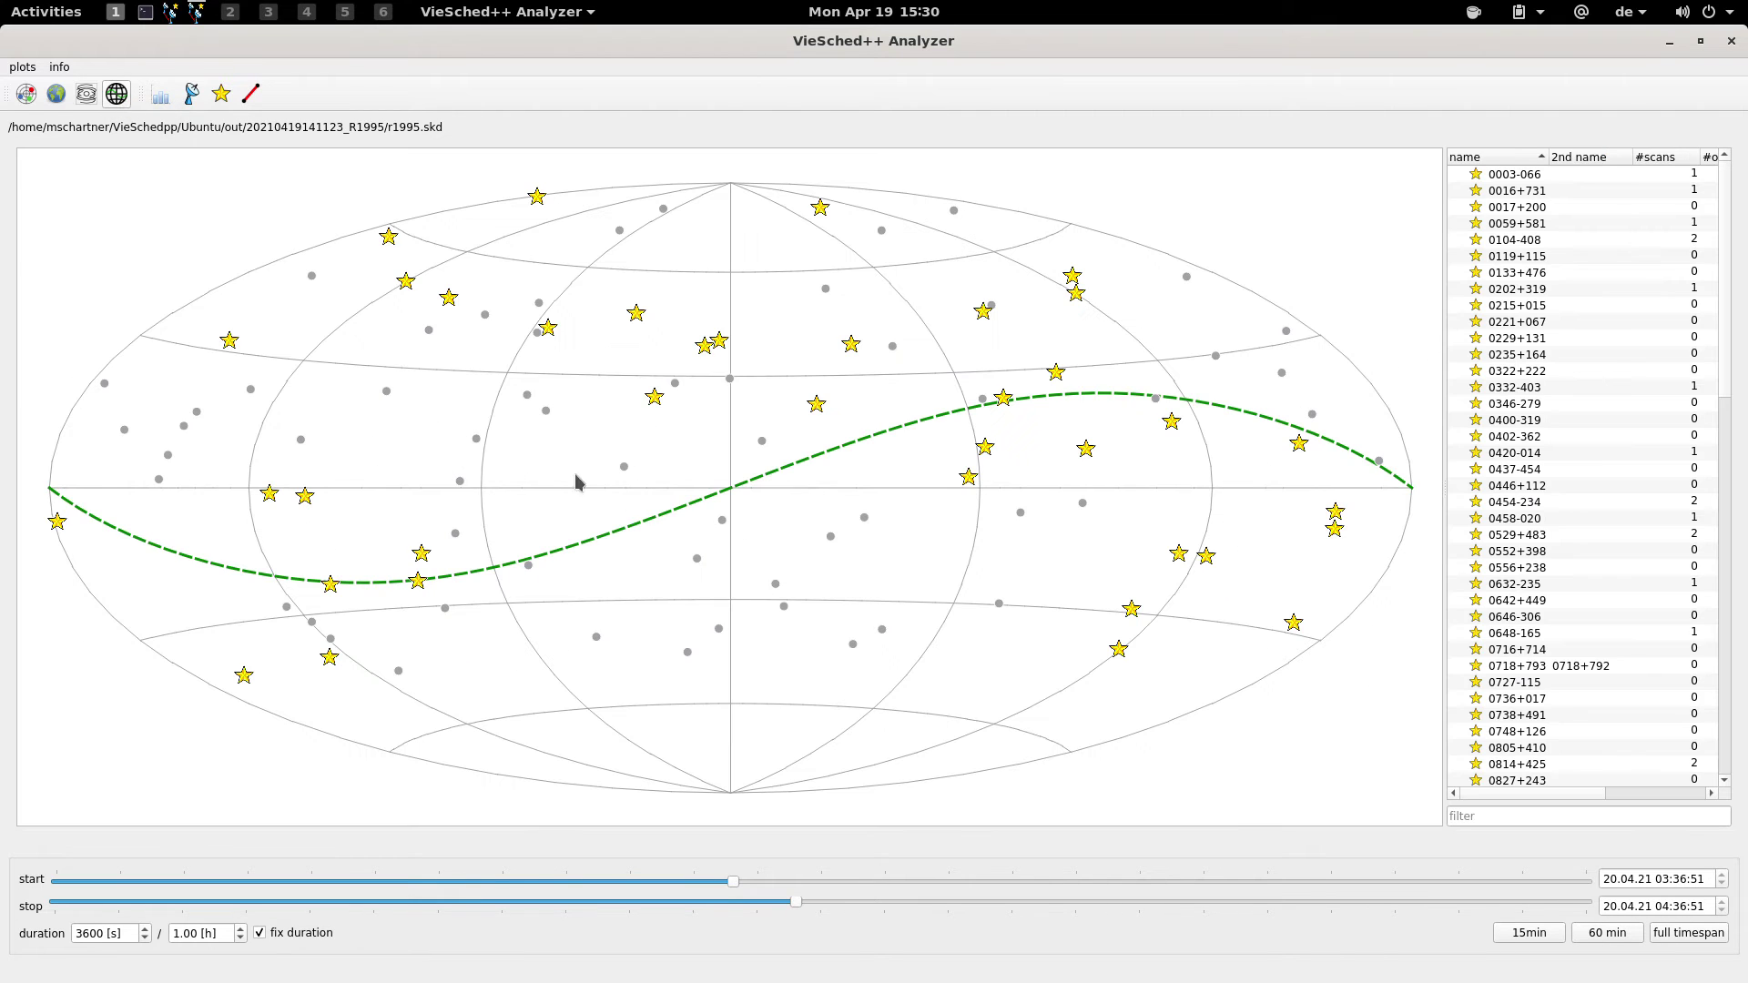
Step: Shift the one-hour sky map window to 20.04.21 09:43:43, and view the general session statistics for the hour starting at 07:57:26
{"action": "left_click_drag", "start_coordinate": [742, 892], "coordinate": [1125, 879]}
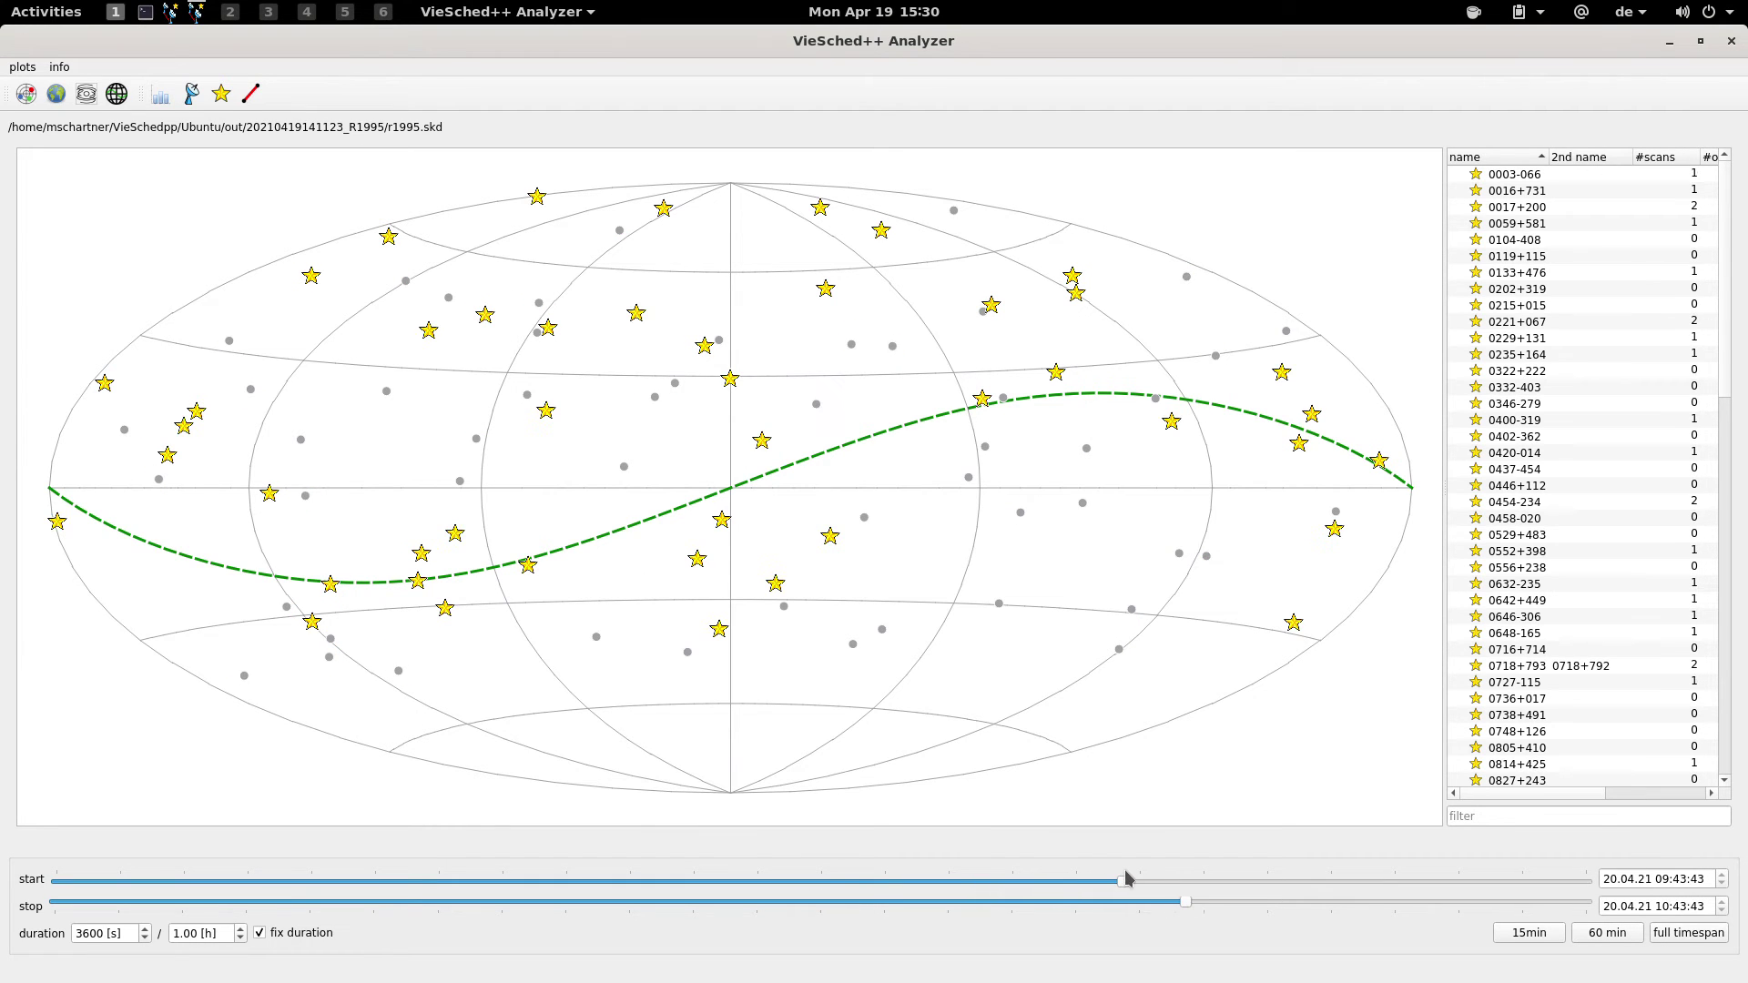
{"action": "left_click", "coordinate": [160, 94]}
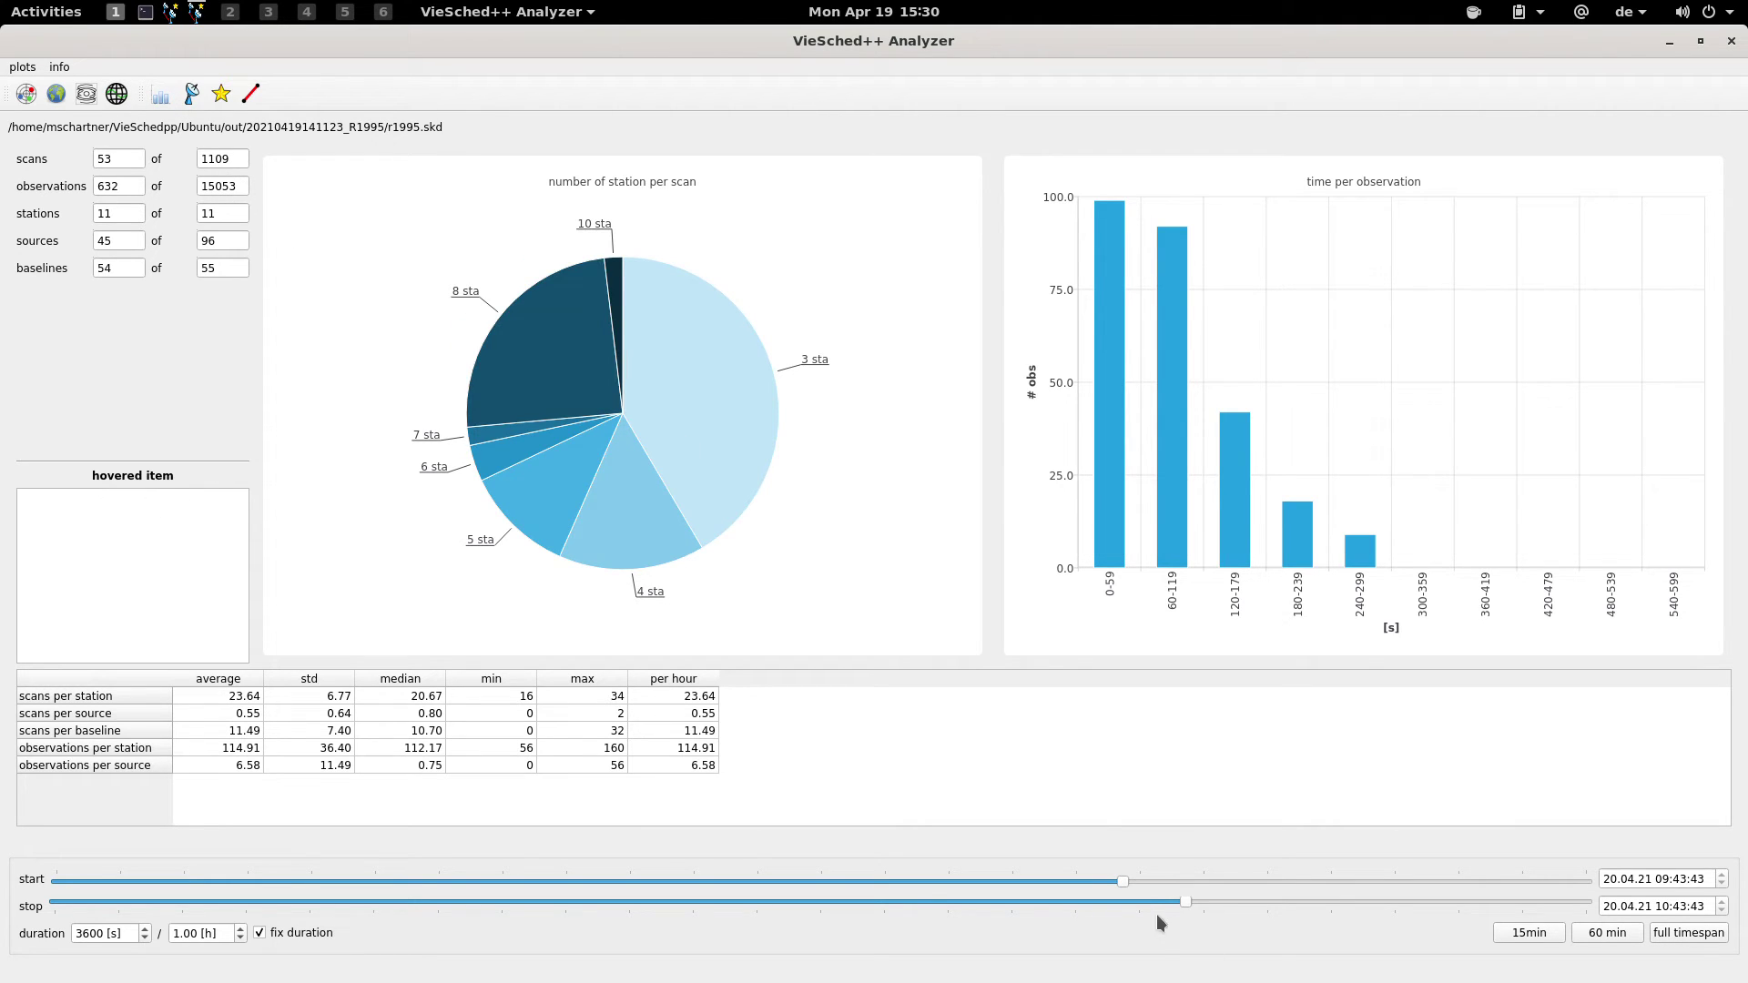
{"action": "left_click_drag", "start_coordinate": [1122, 888], "coordinate": [1010, 888]}
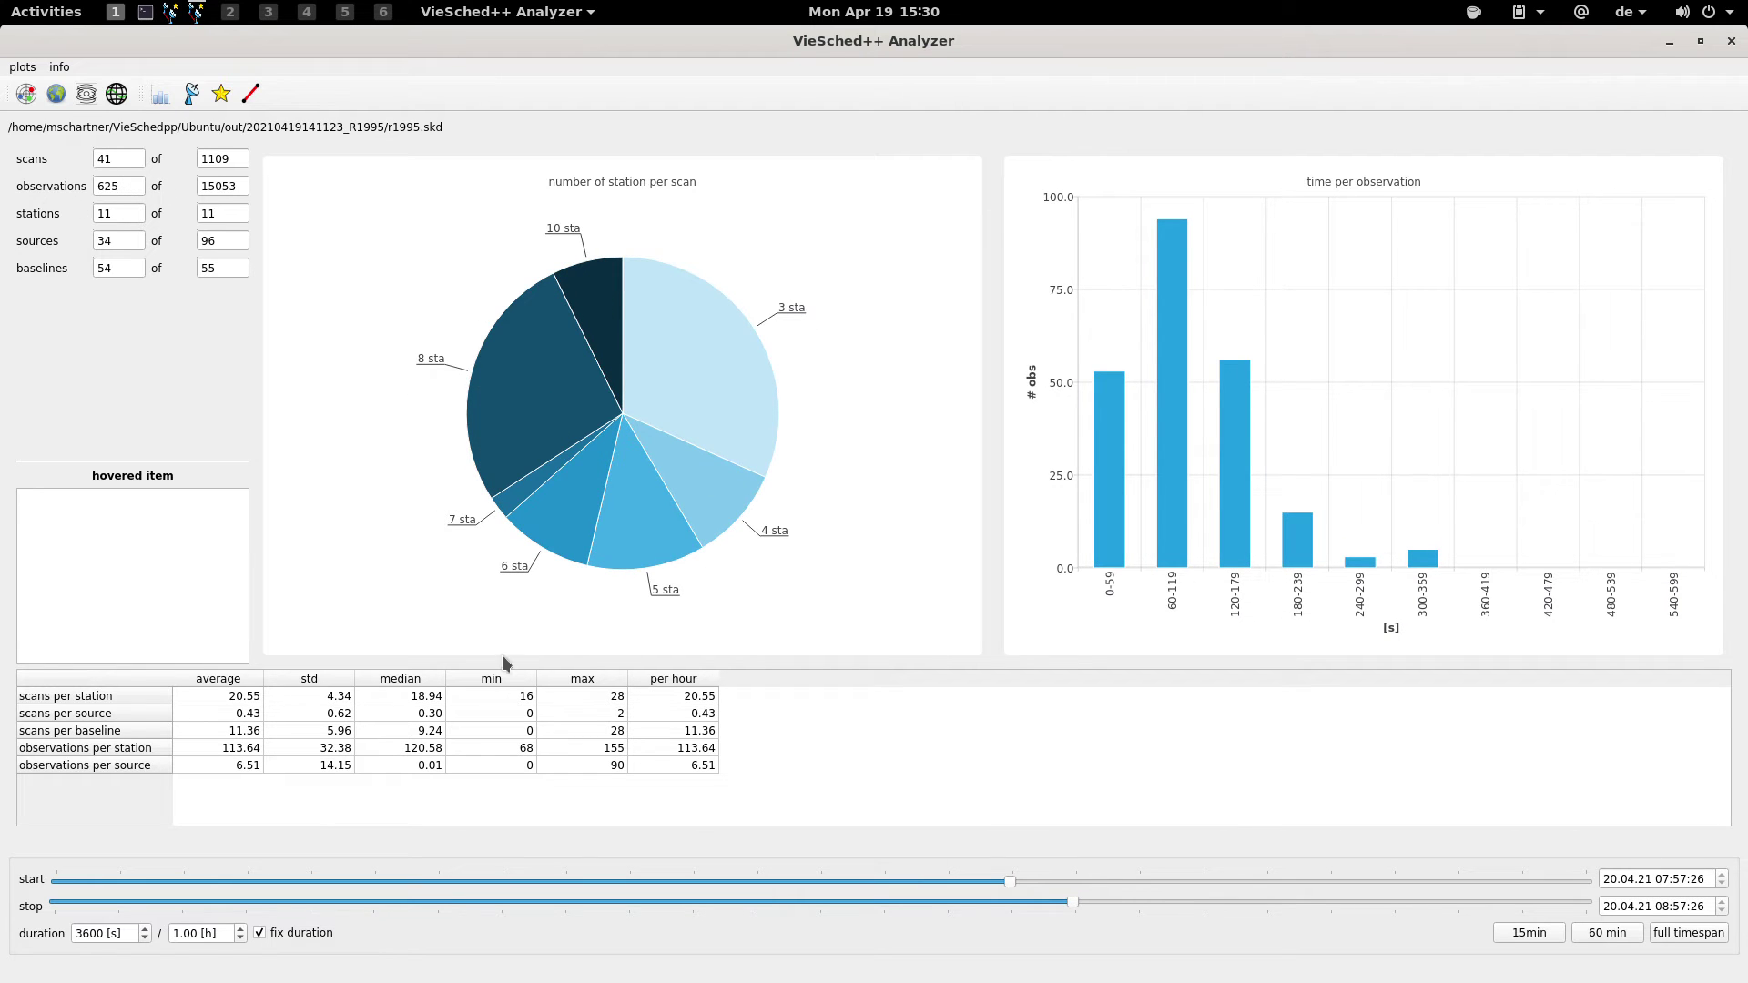
Step: View the general session statistics for the full timespan and for a 60-minute window starting at 19.04.21 22:20:59
{"action": "left_click", "coordinate": [1699, 935]}
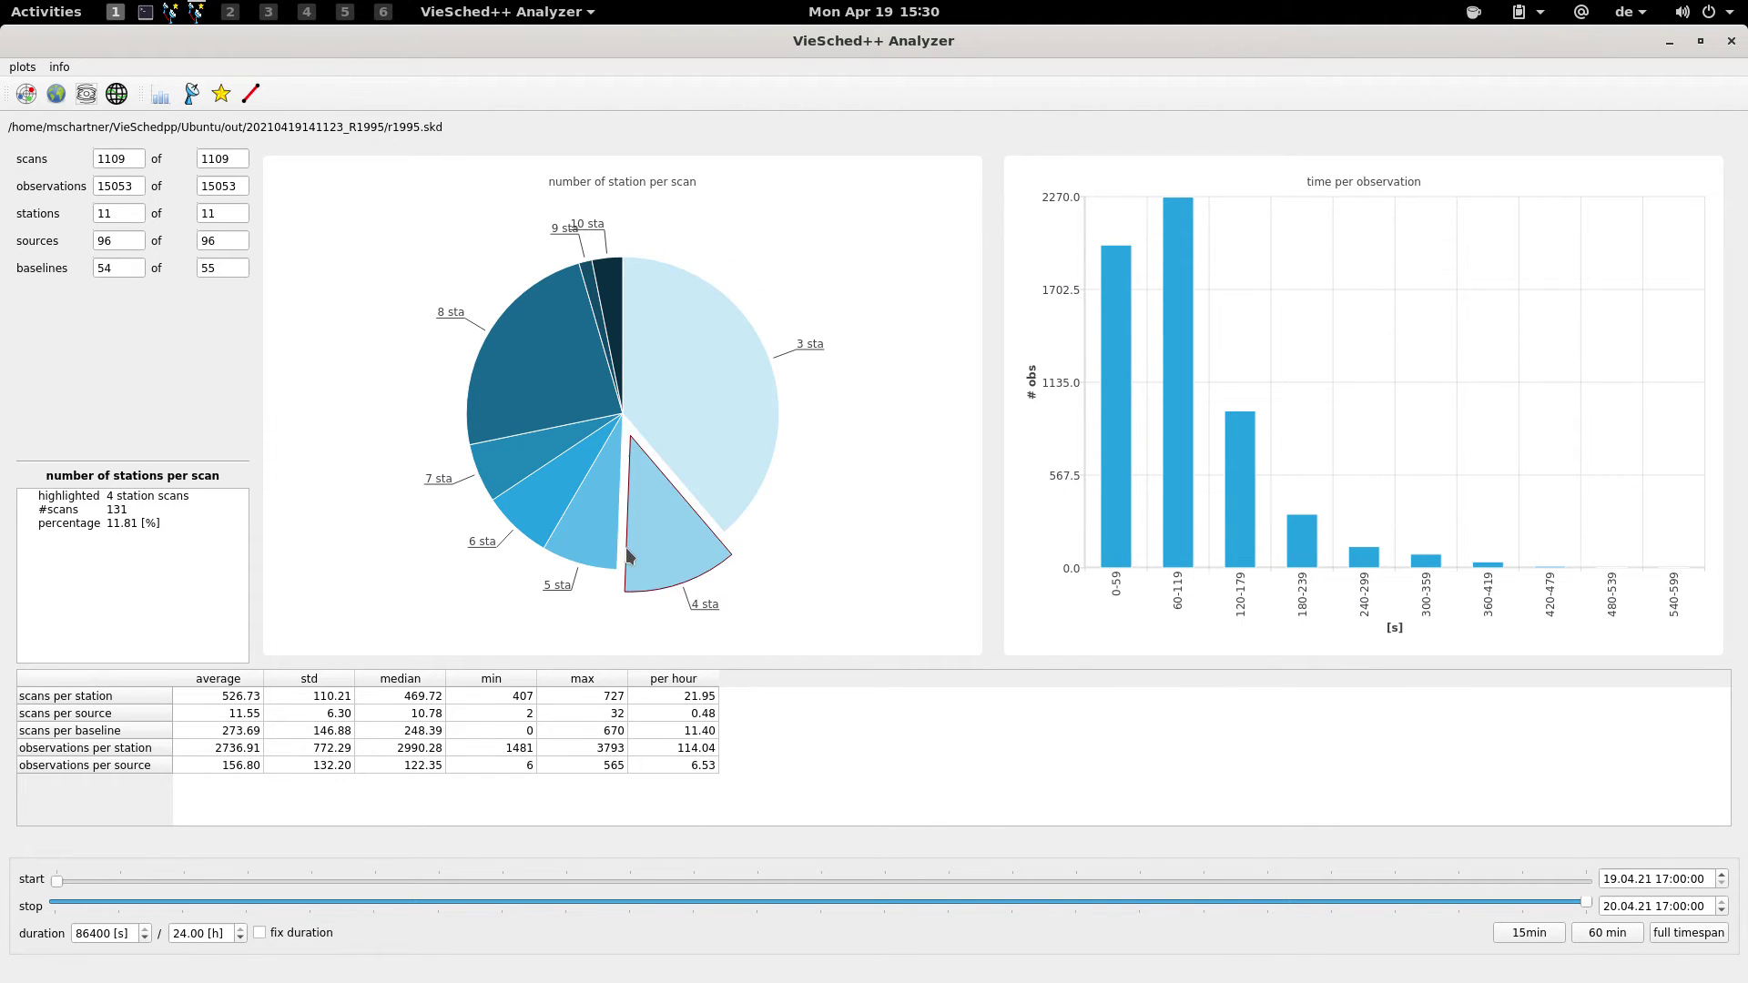
{"action": "mouse_move", "coordinate": [615, 333]}
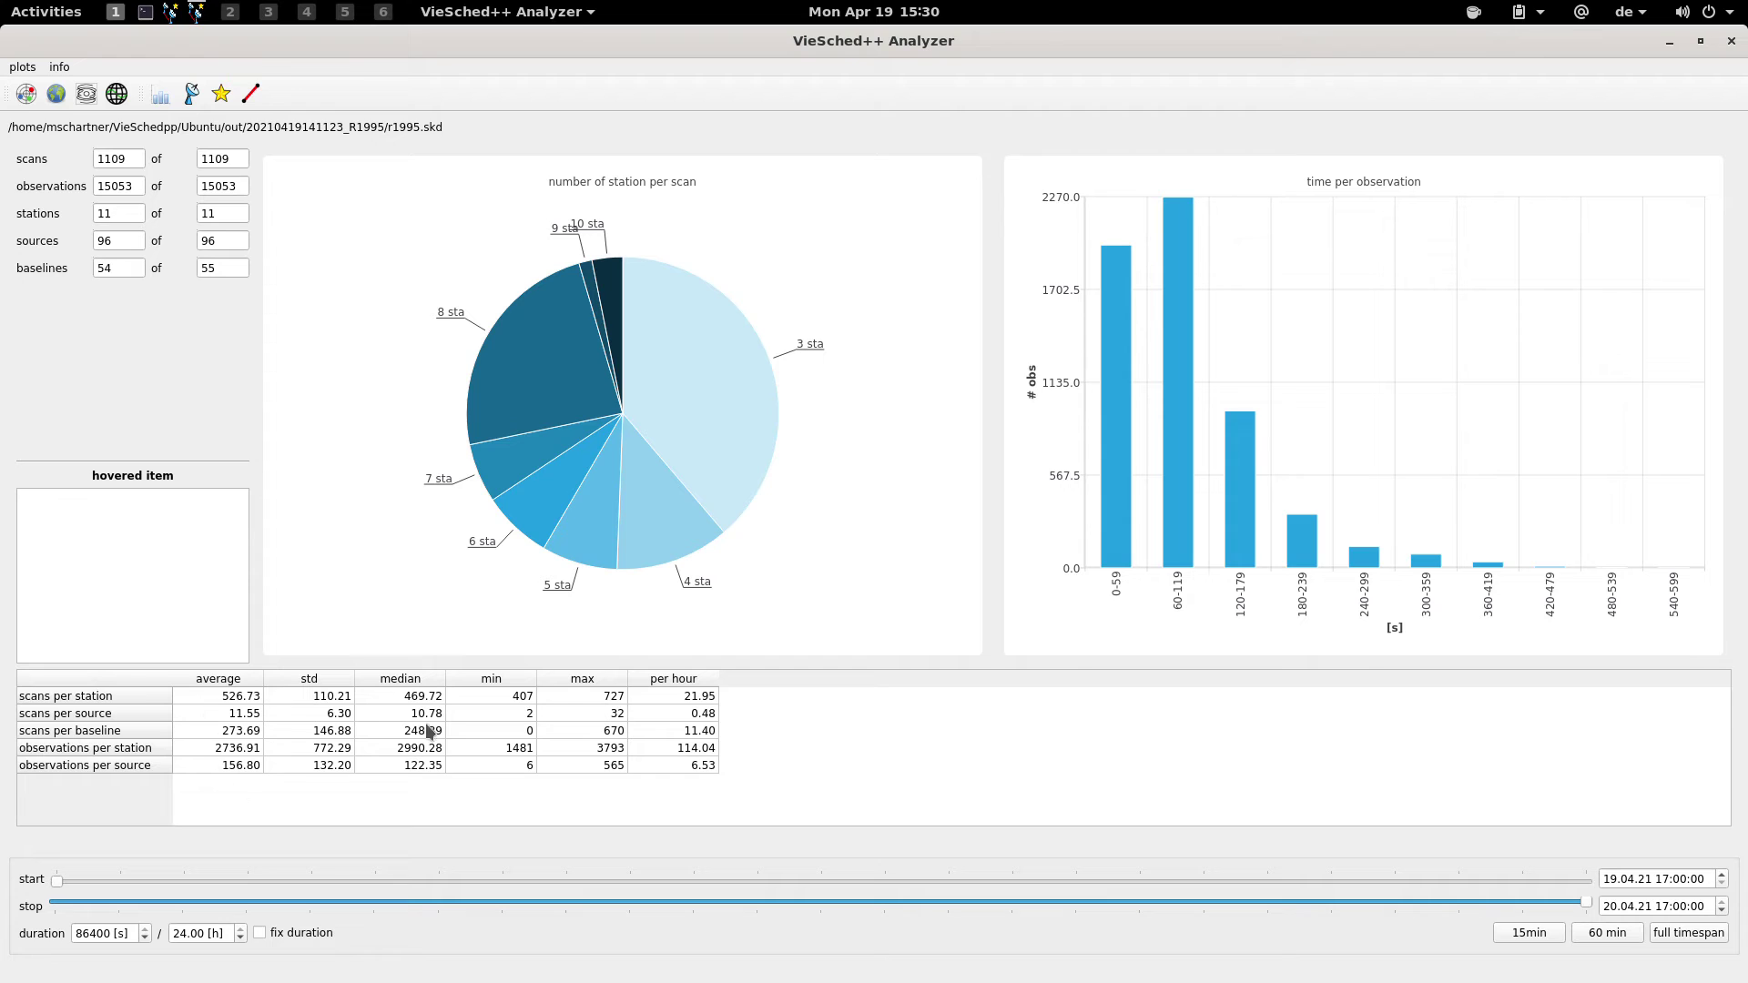
{"action": "left_click", "coordinate": [1605, 933]}
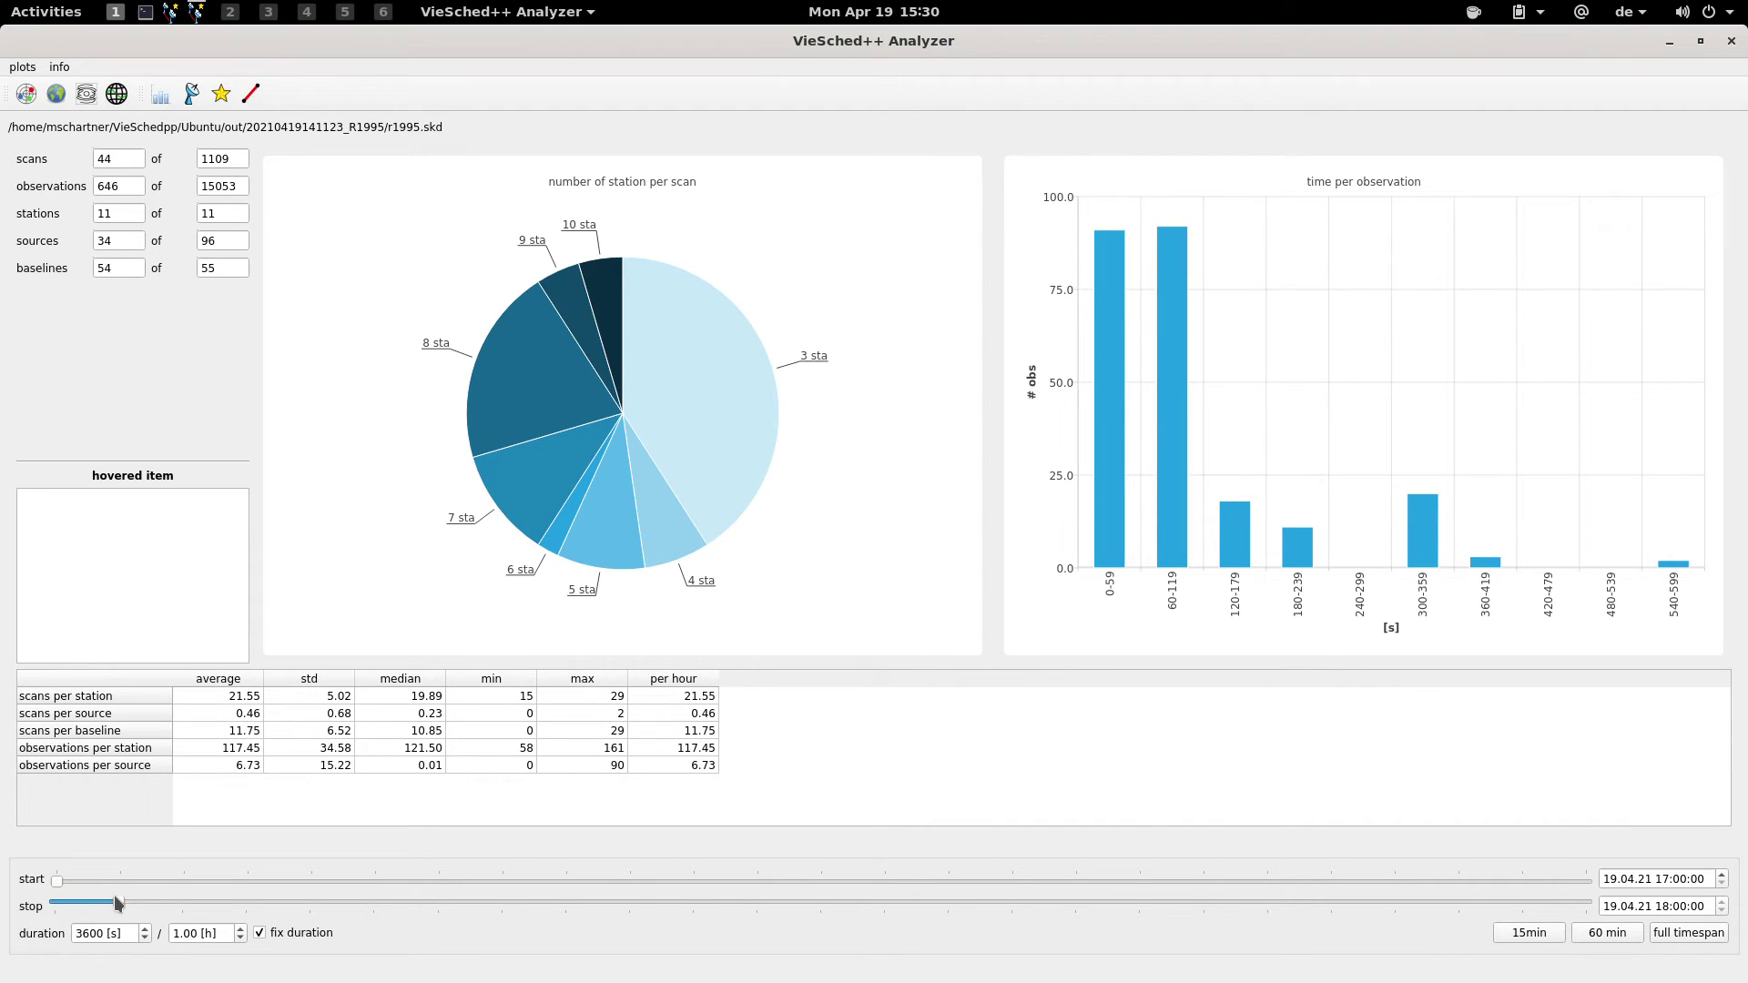
{"action": "left_click_drag", "start_coordinate": [121, 908], "coordinate": [460, 880]}
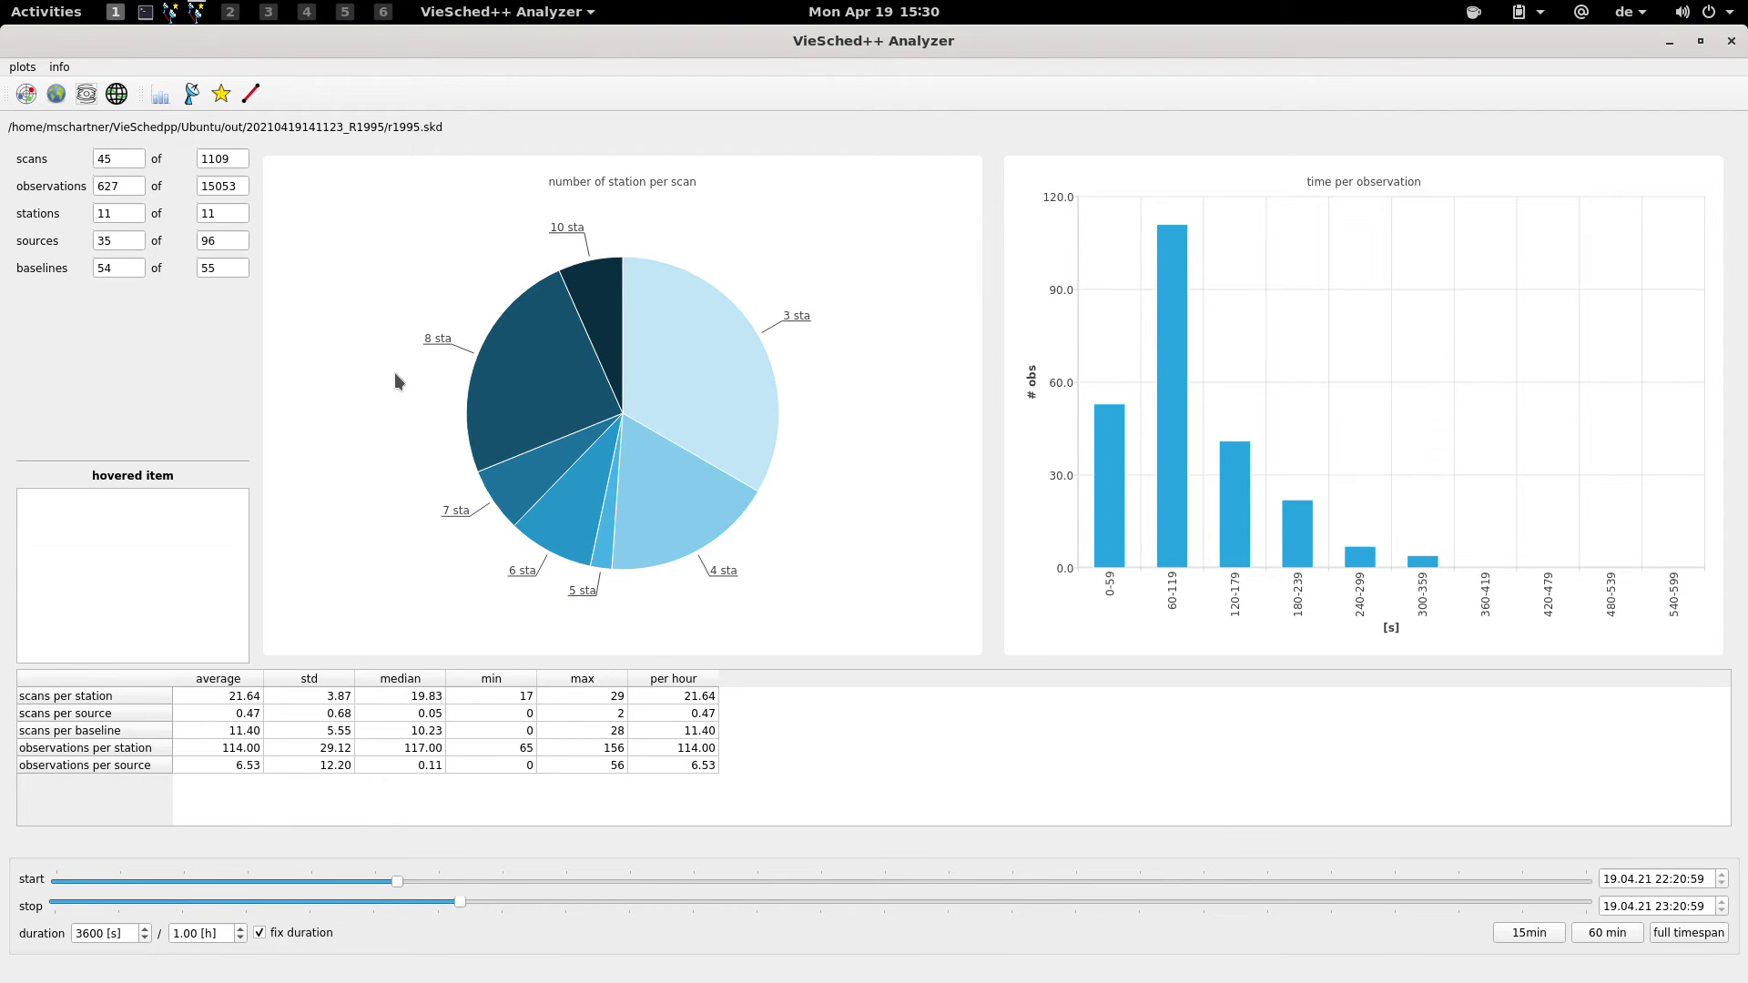
Step: Show the station statistics and compare the one-hour windows starting at 19.04.21 18:17:50 and 18:38:23
{"action": "left_click", "coordinate": [192, 94]}
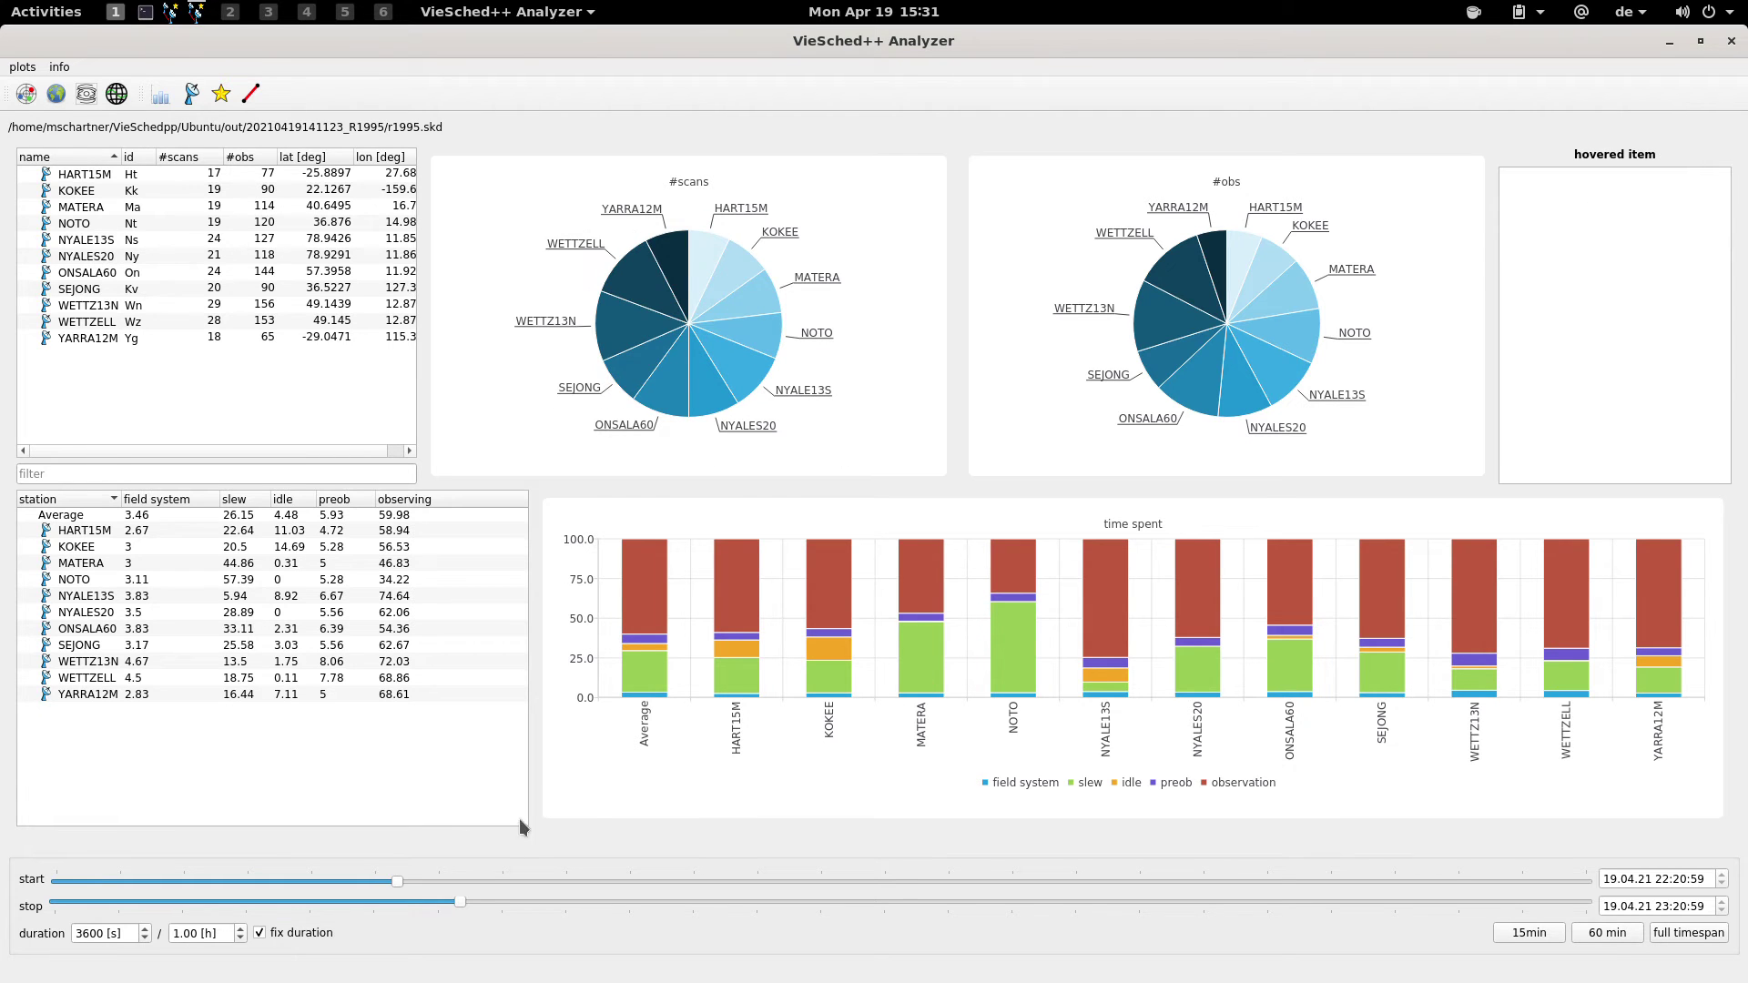
{"action": "left_click_drag", "start_coordinate": [464, 904], "coordinate": [201, 907]}
{"action": "mouse_move", "coordinate": [839, 638]}
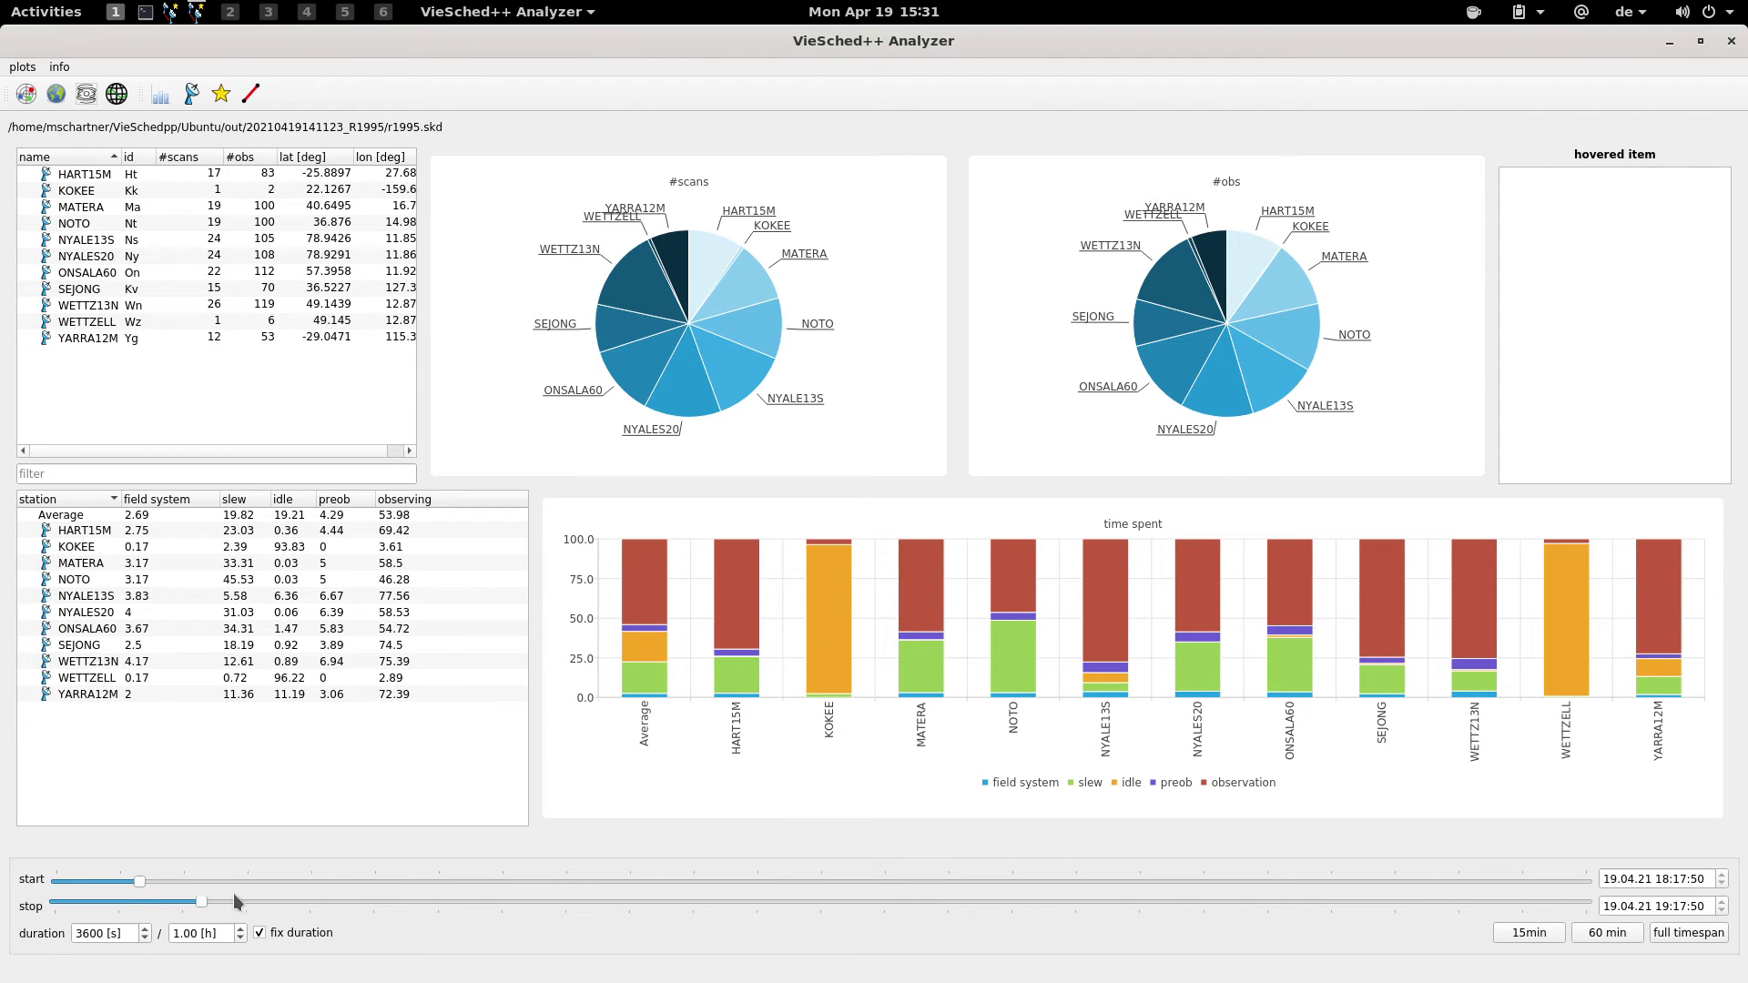
{"action": "mouse_move", "coordinate": [205, 909]}
{"action": "left_mouse_down"}
{"action": "mouse_move", "coordinate": [142, 907]}
{"action": "mouse_move", "coordinate": [229, 897]}
{"action": "left_mouse_up"}
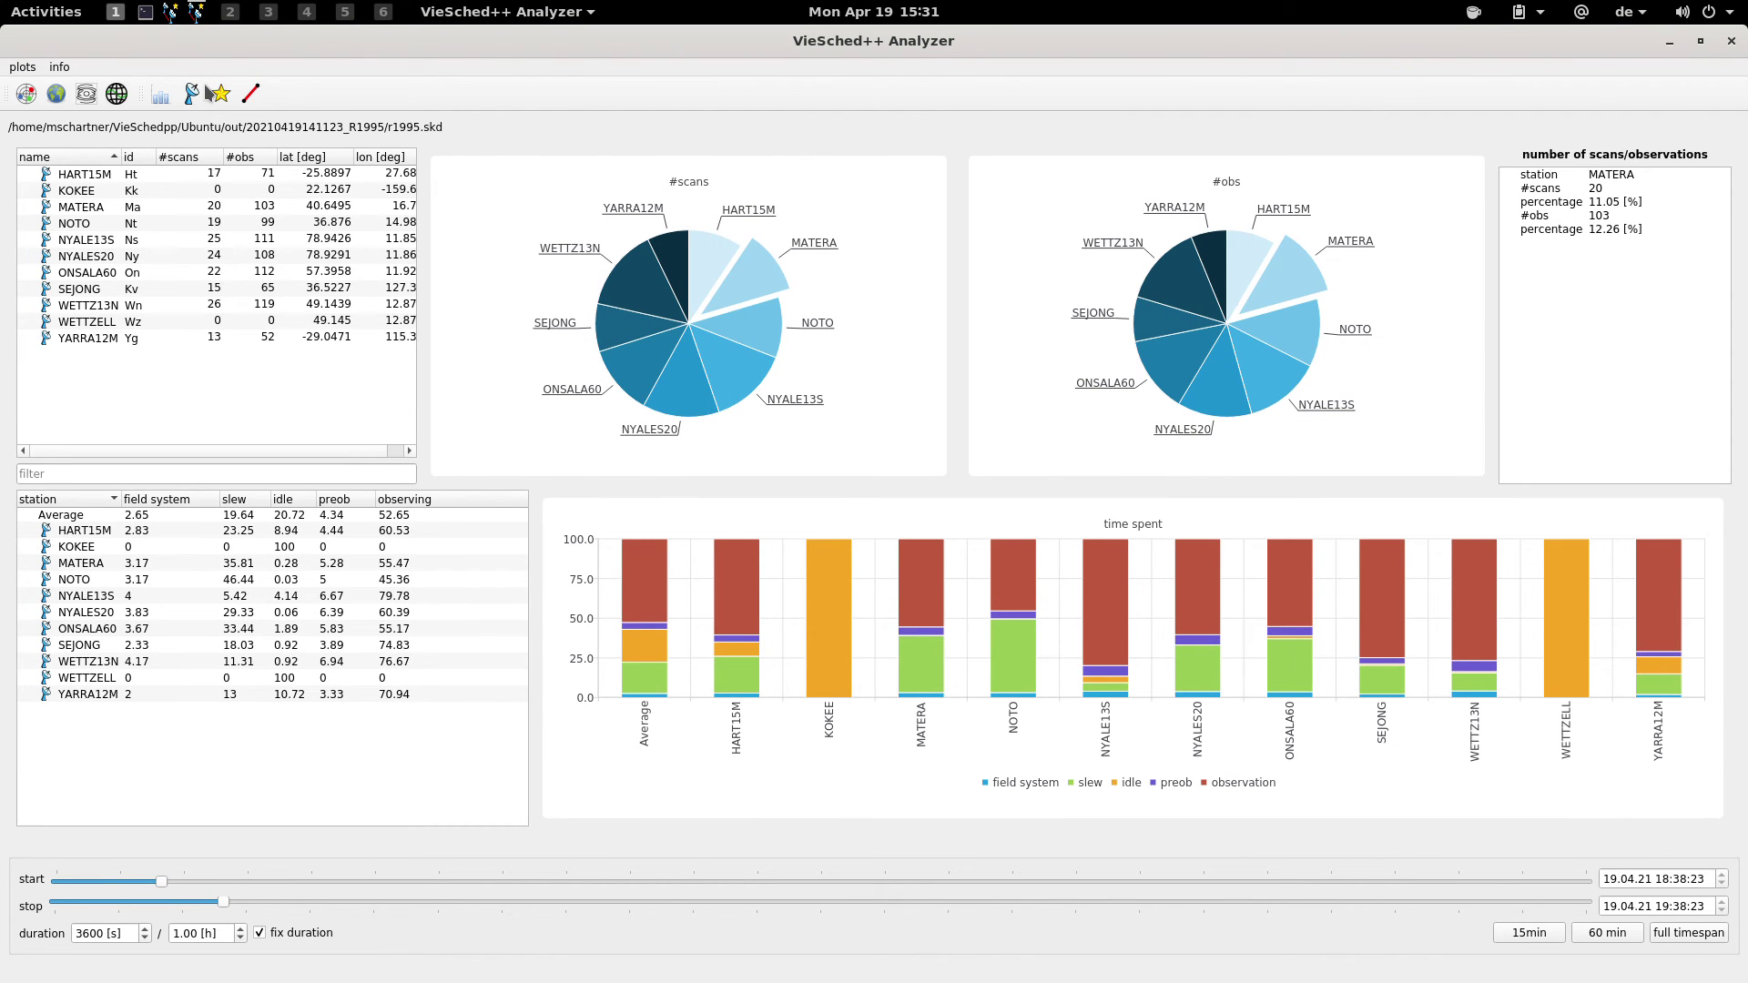
Step: Show the source elevation plot over the full timespan for source 0016+731
{"action": "left_click", "coordinate": [222, 100]}
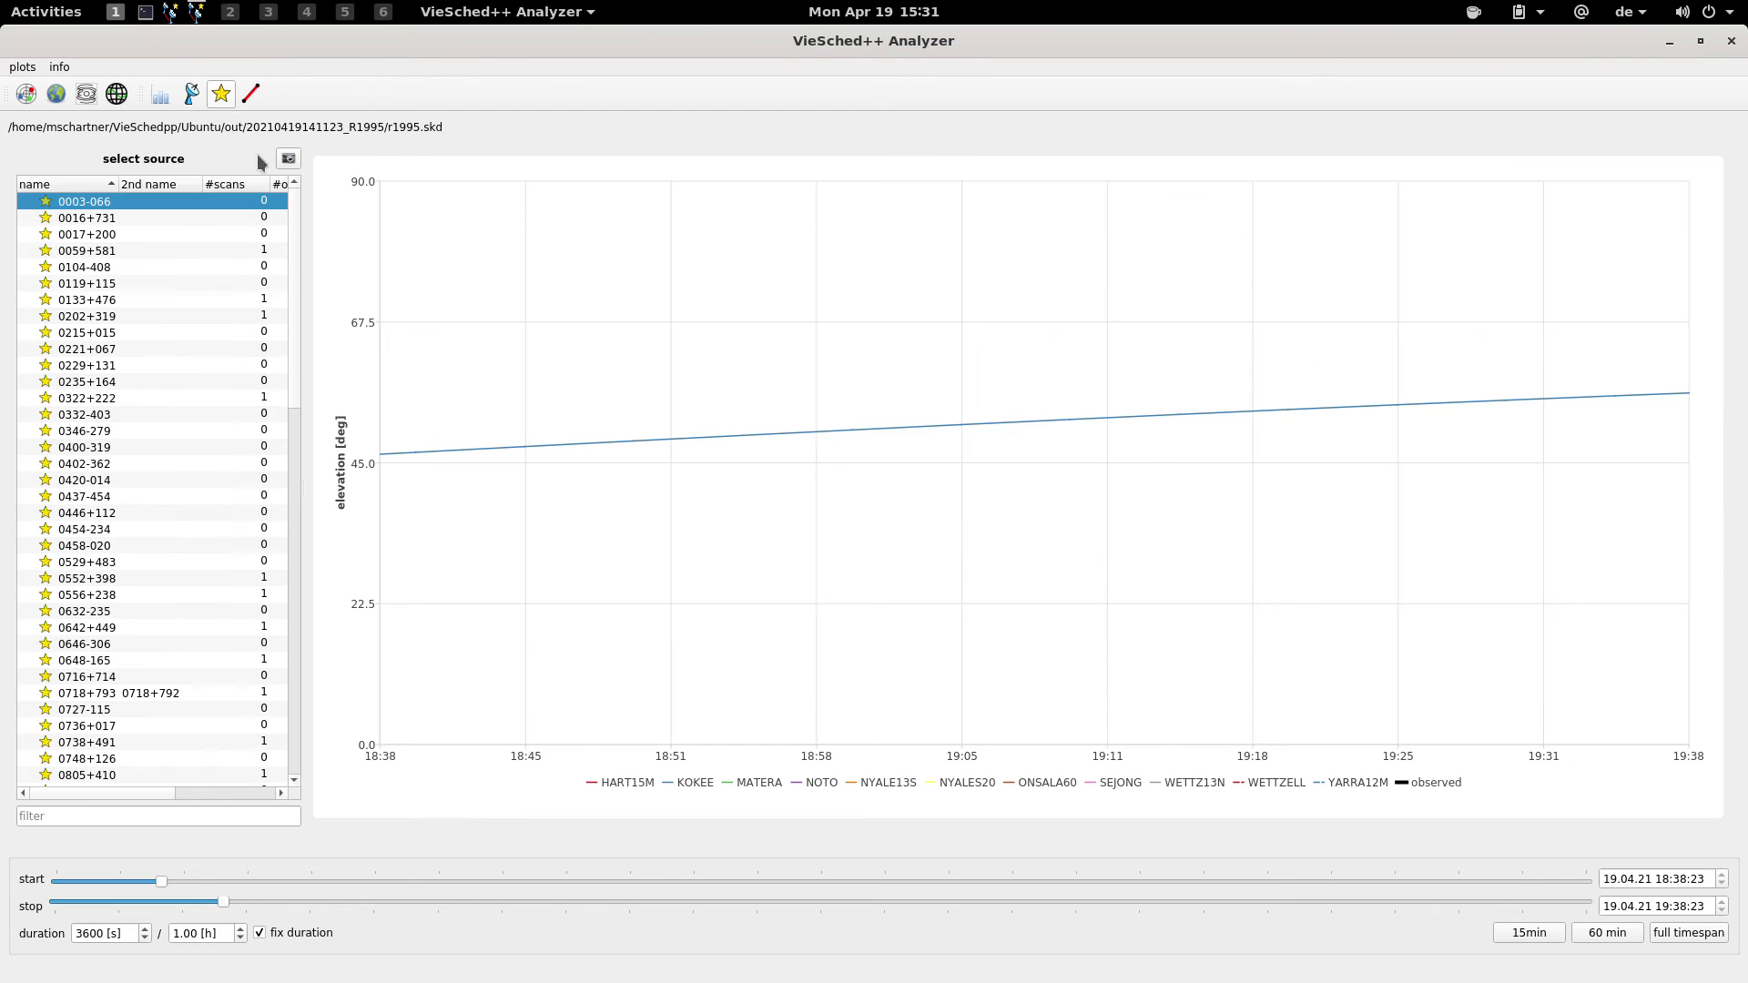
{"action": "left_click", "coordinate": [1661, 933]}
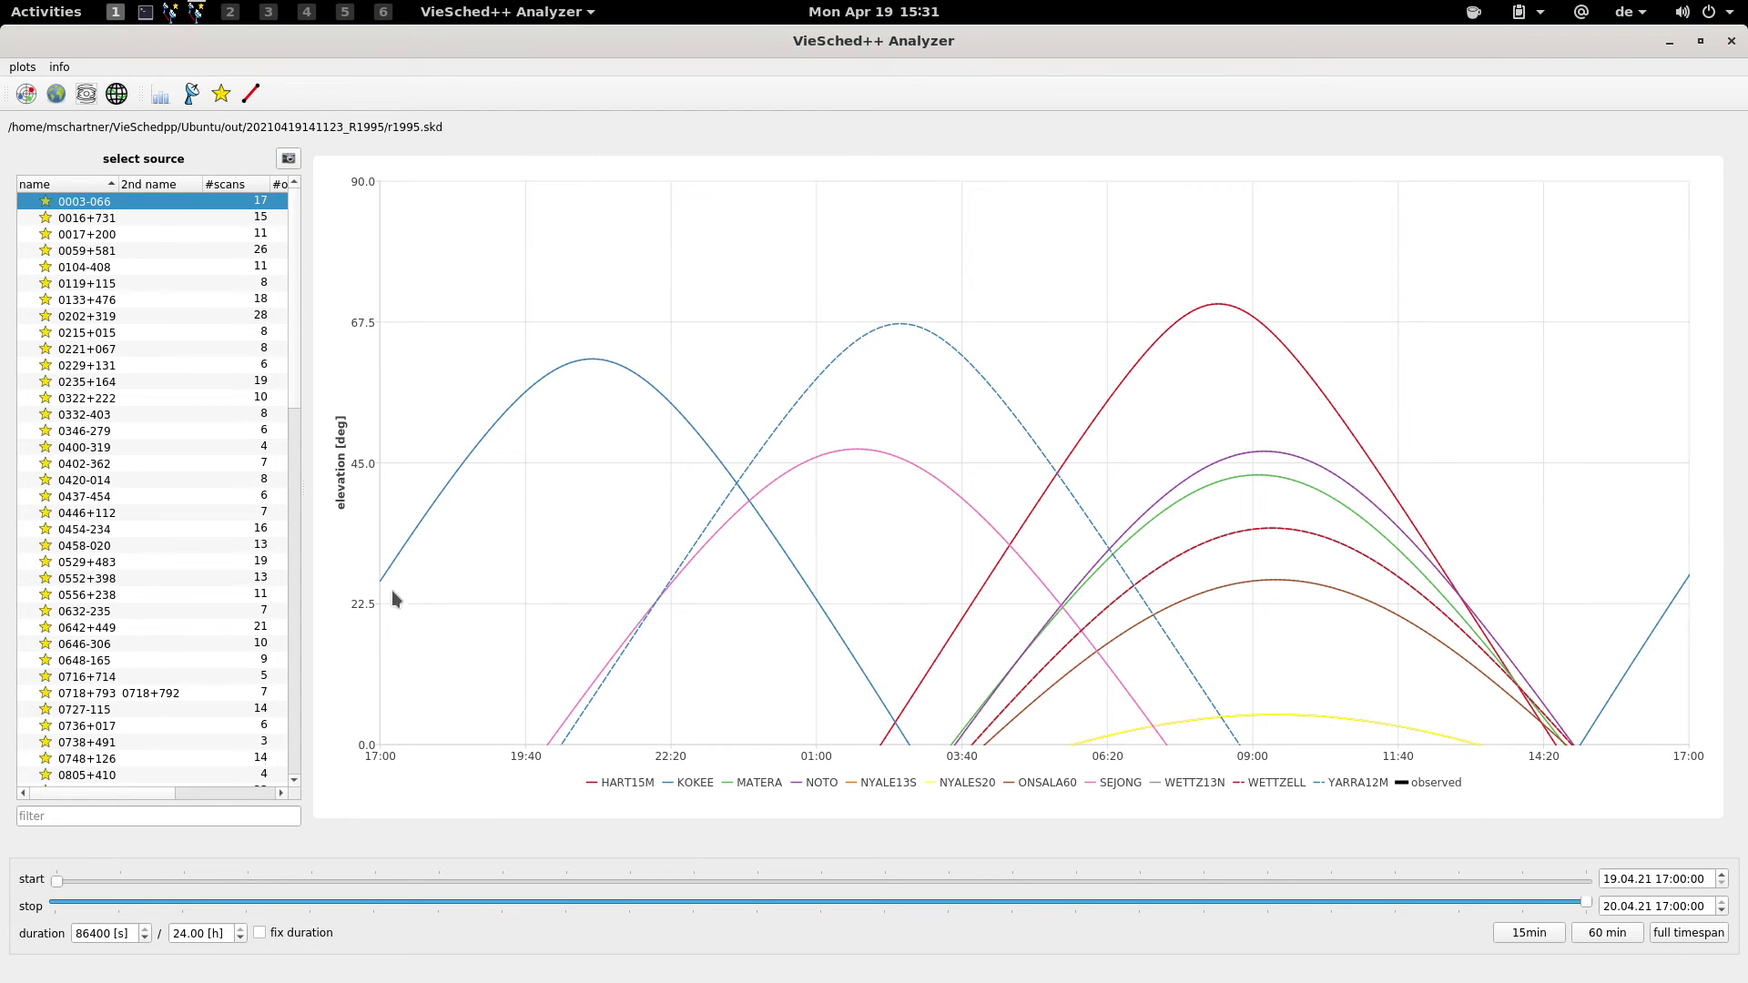
{"action": "left_click", "coordinate": [160, 217]}
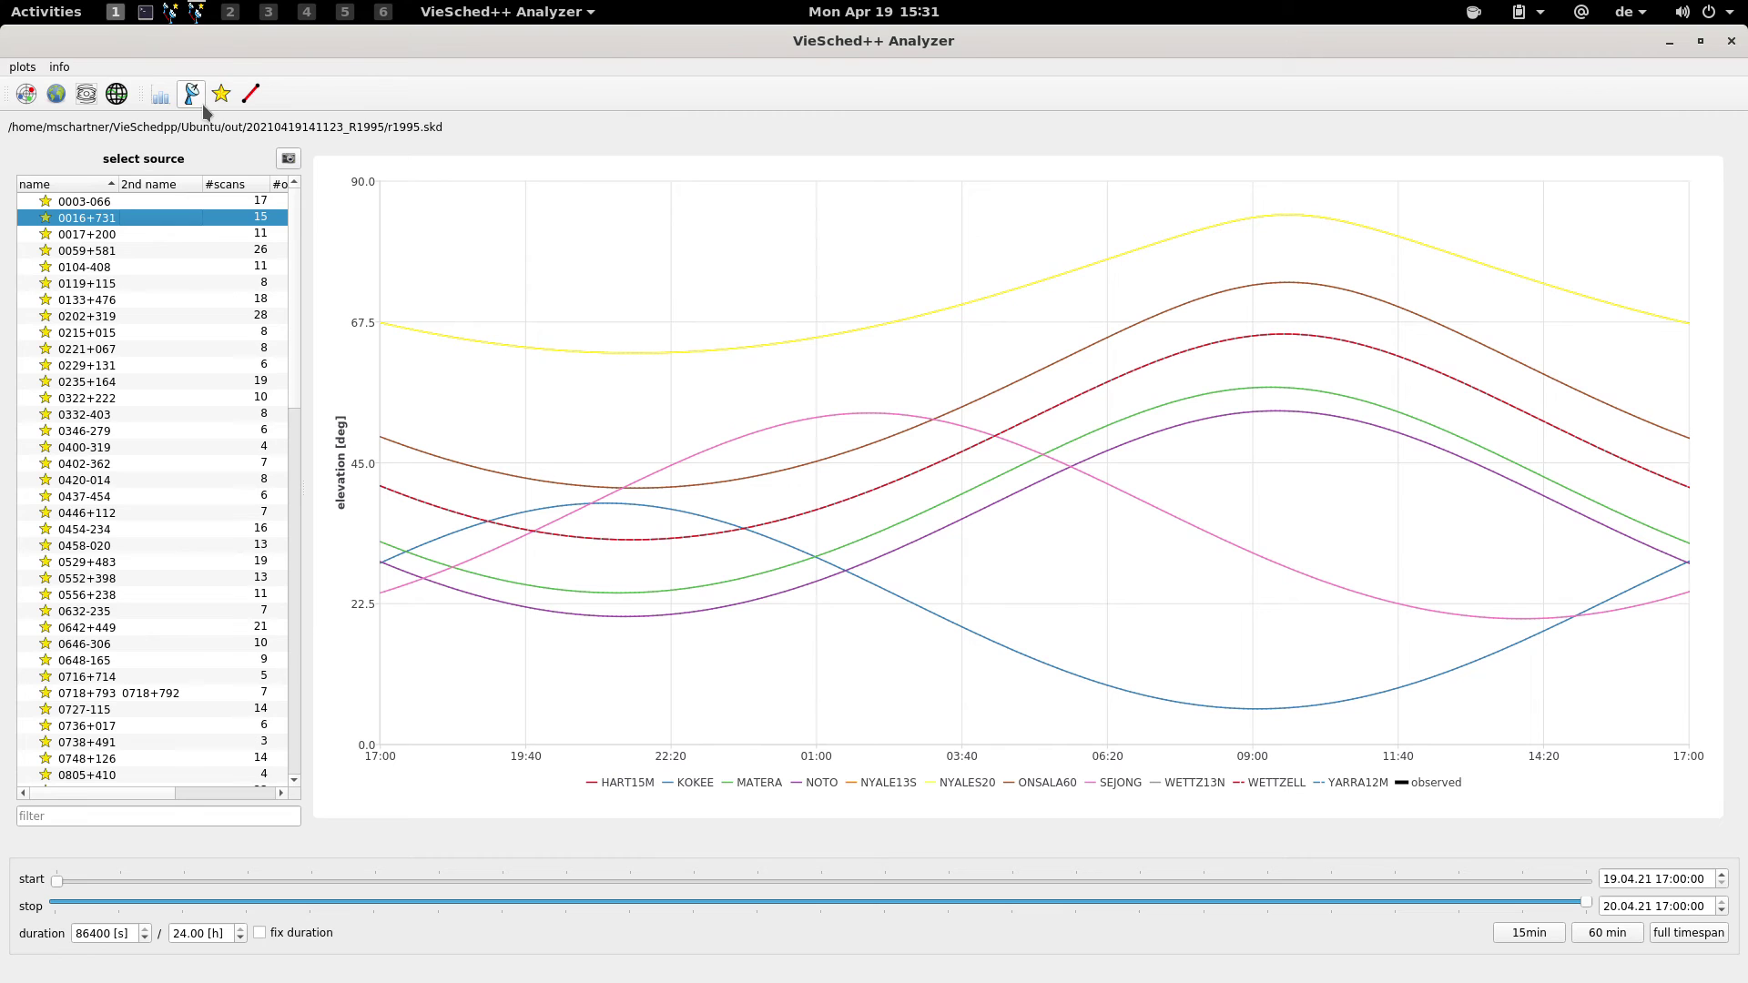
Step: Show the baseline statistics map and filter the baselines by "ht"
{"action": "left_click", "coordinate": [252, 95]}
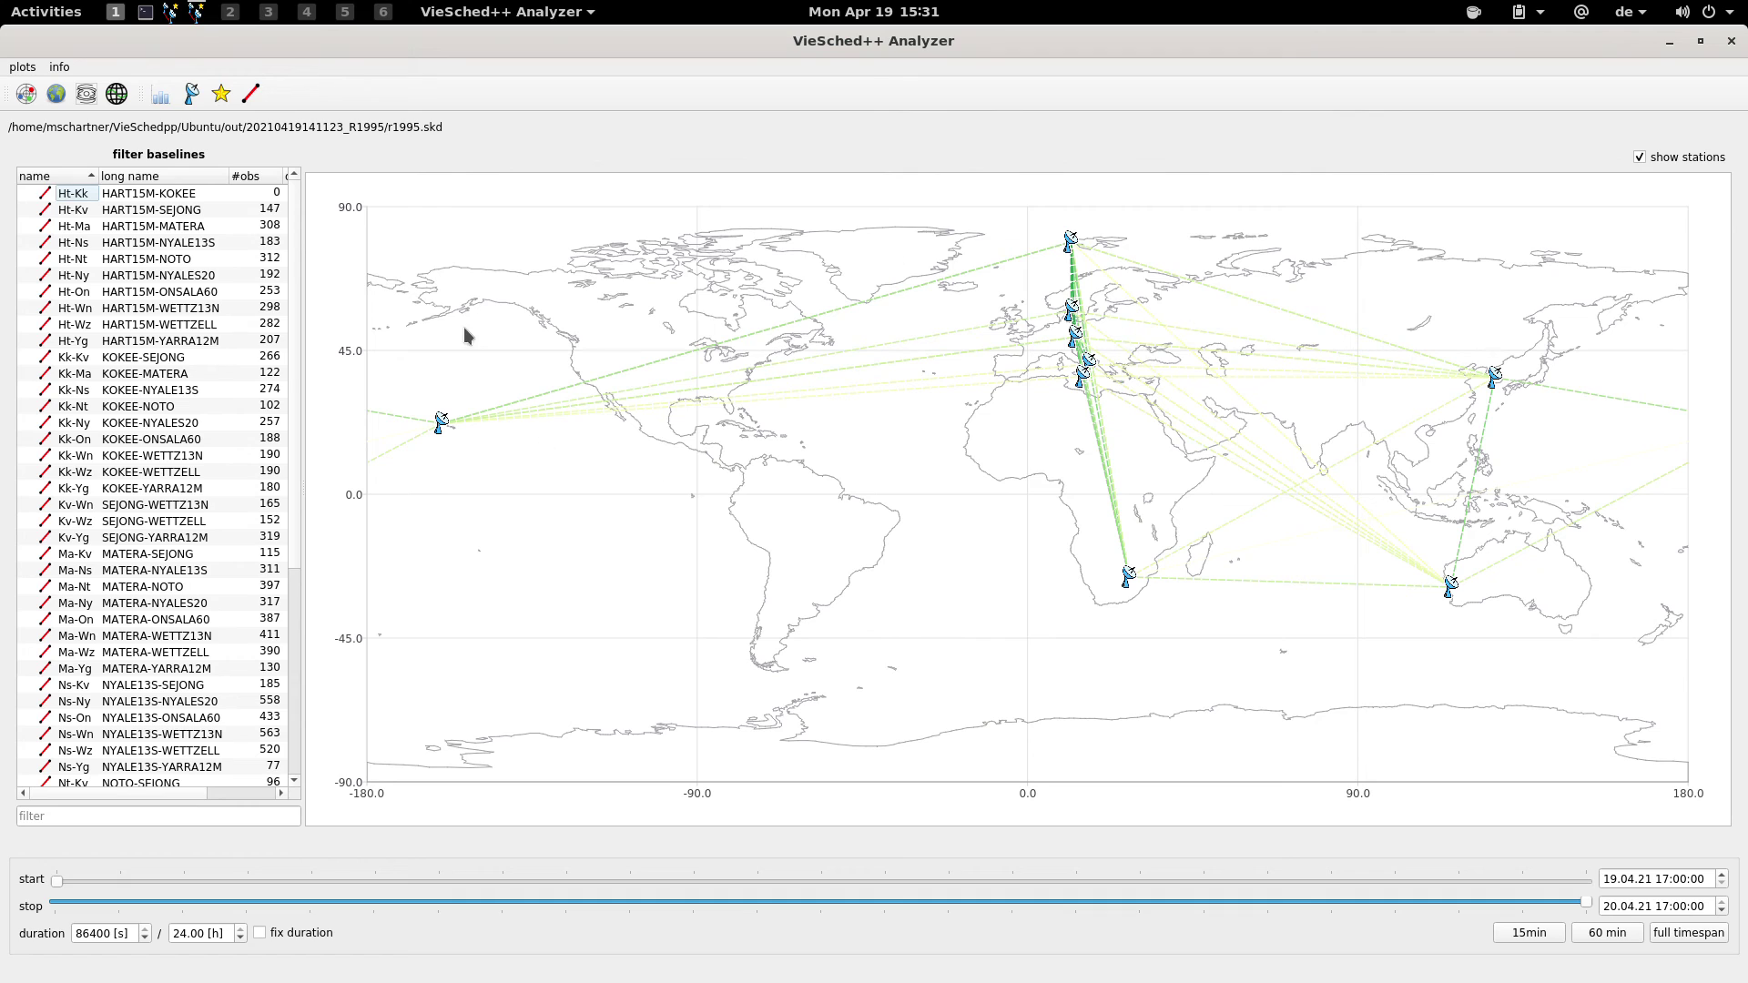
{"action": "left_click", "coordinate": [202, 824]}
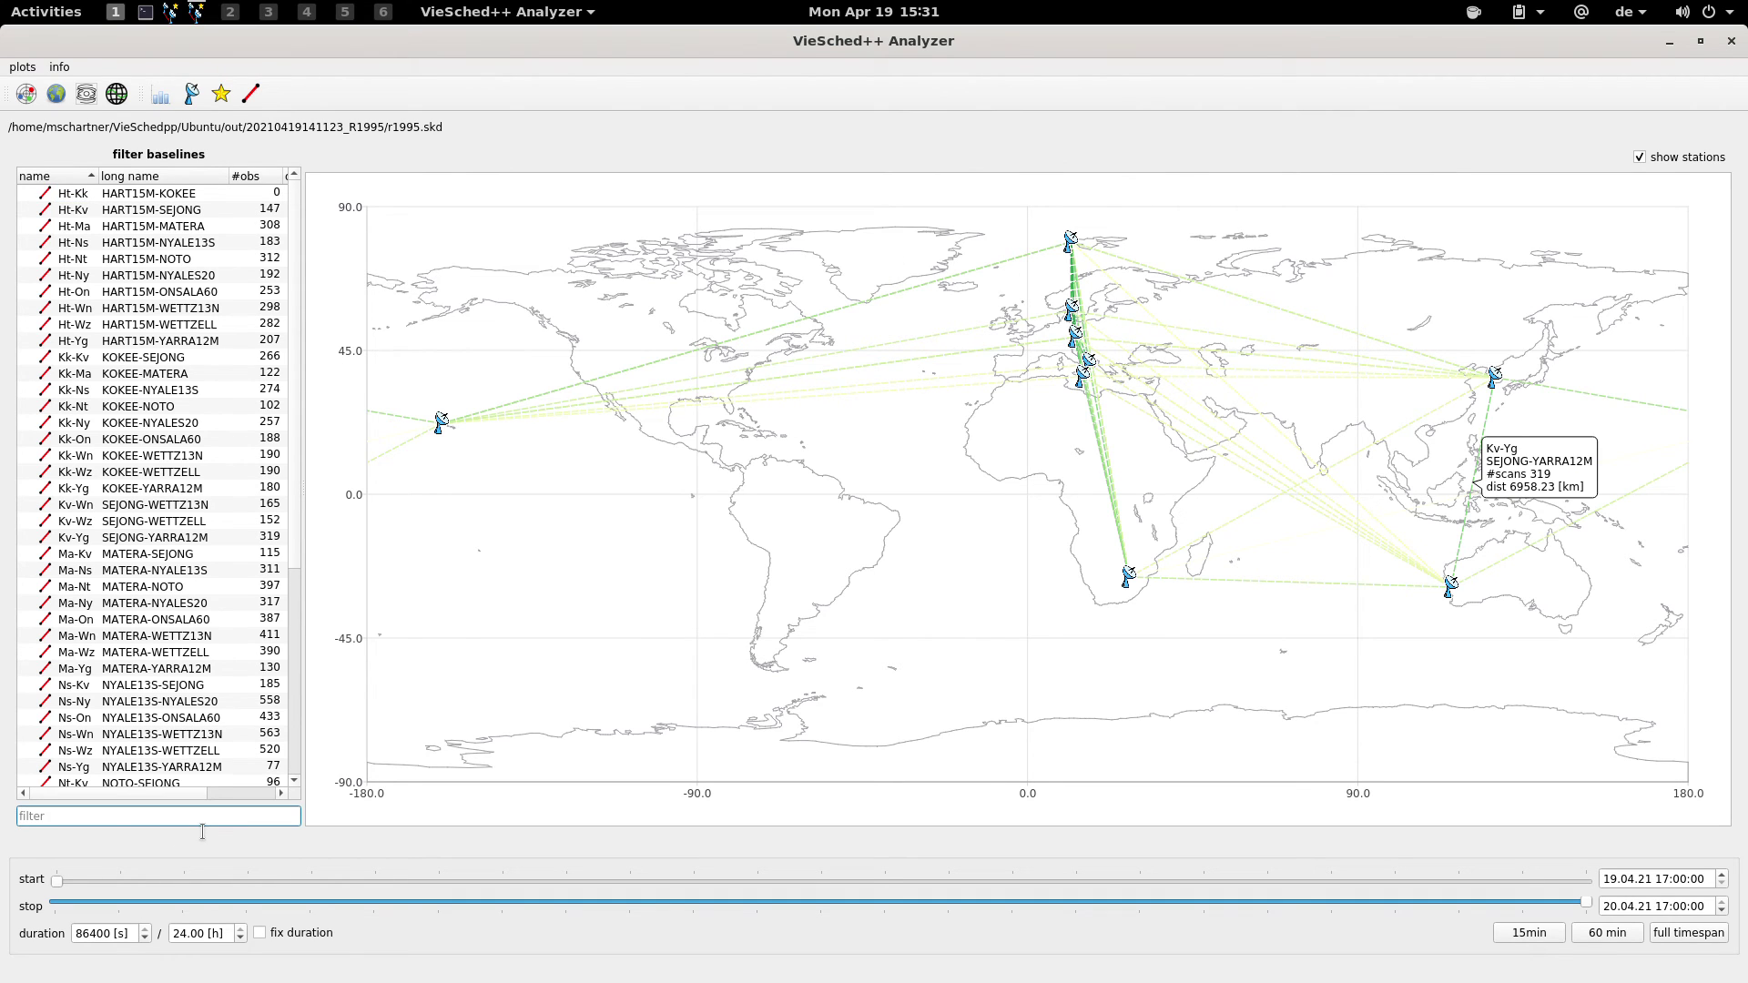
{"action": "type", "text": "ht"}
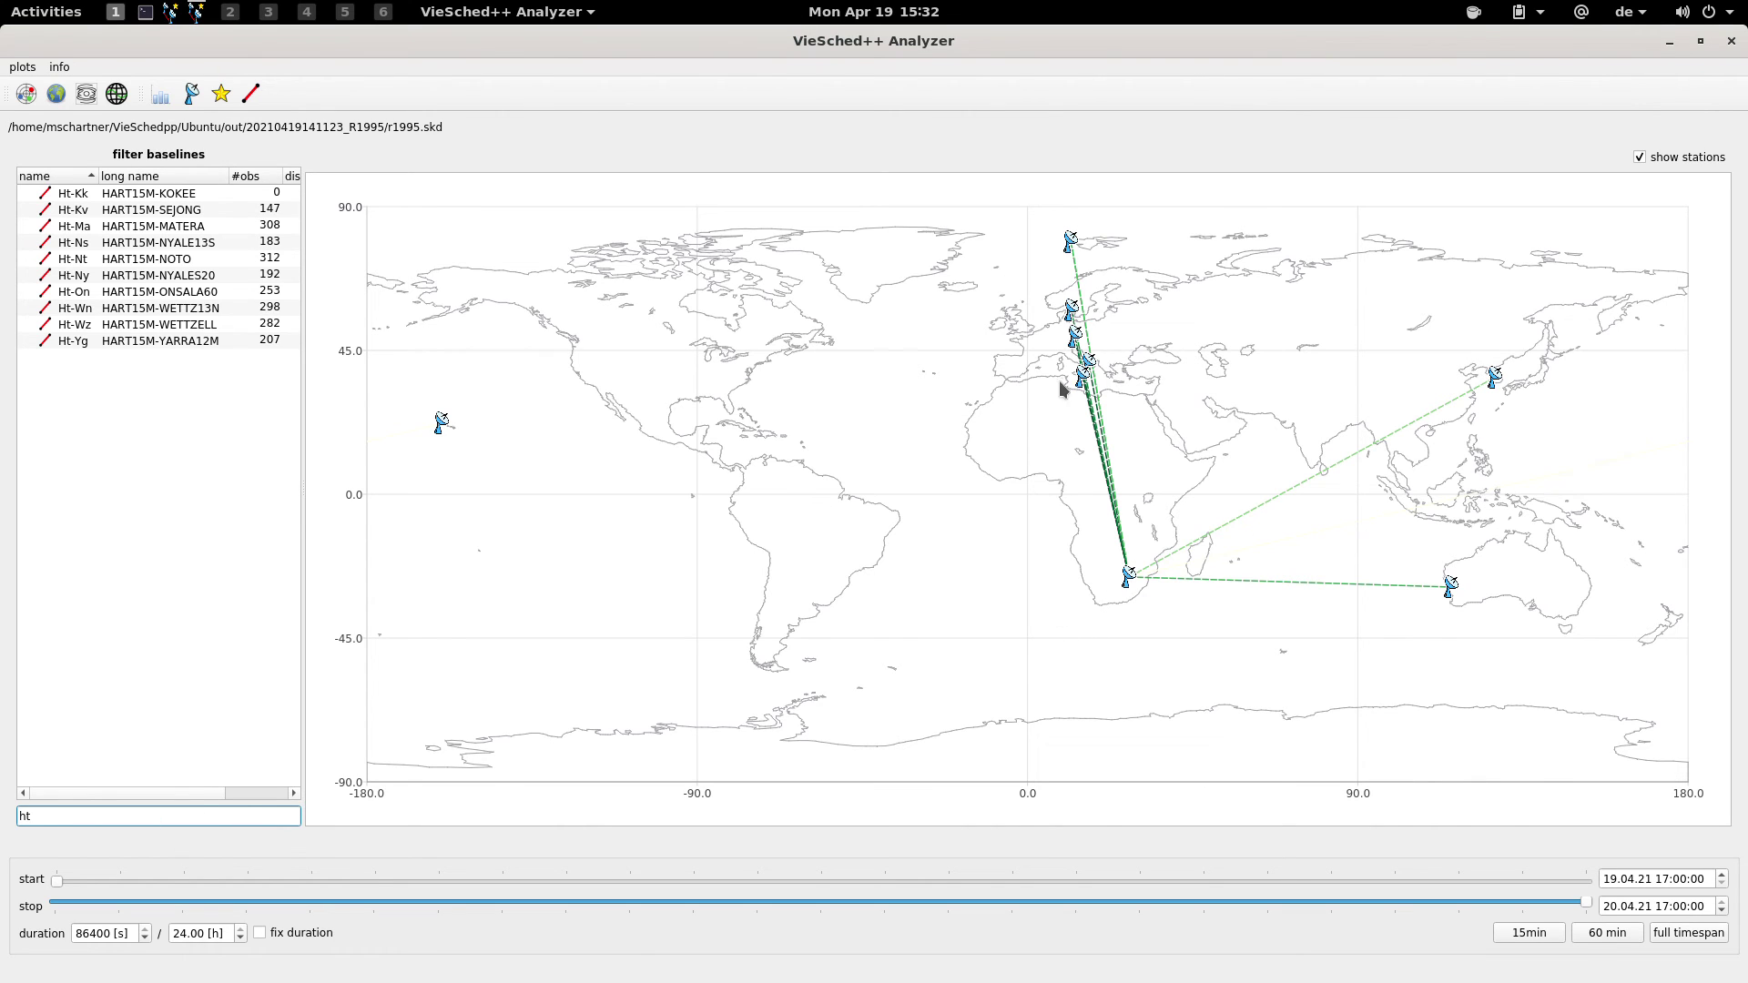
Step: Limit the filtered baseline map to a 60-minute window starting at 20.04.21 00:13:59 and inspect the HART15M baselines
{"action": "left_click", "coordinate": [1587, 905]}
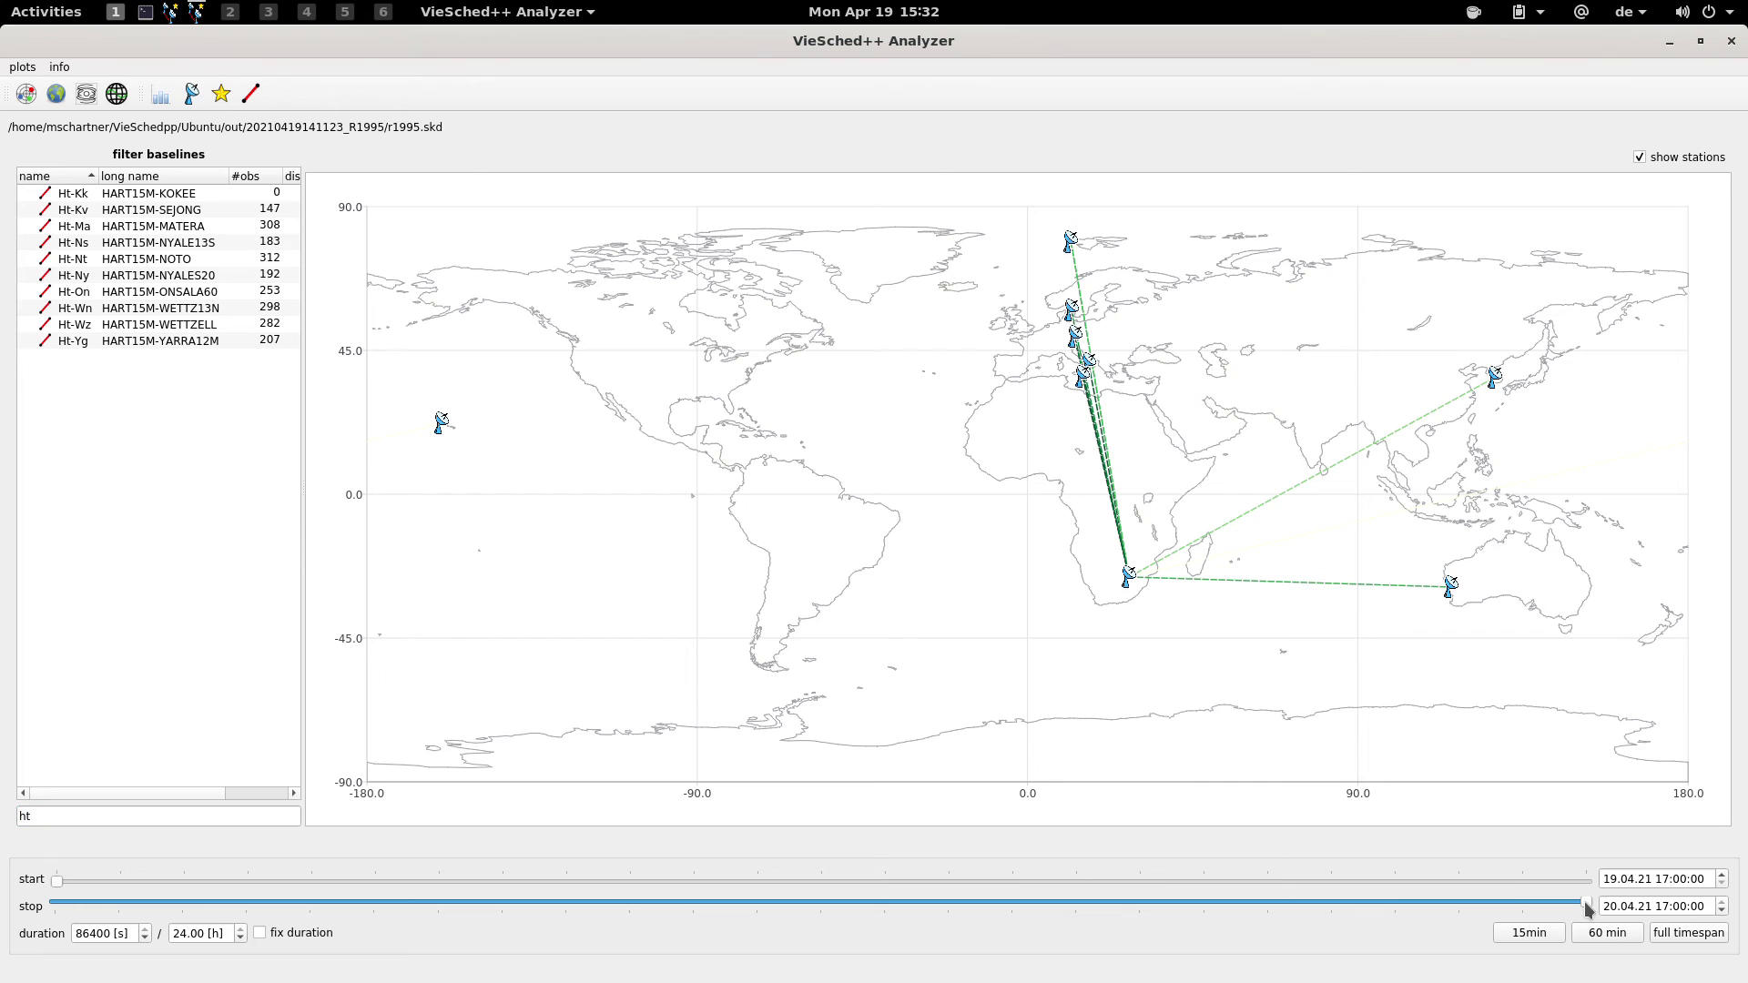
{"action": "left_click", "coordinate": [1608, 934]}
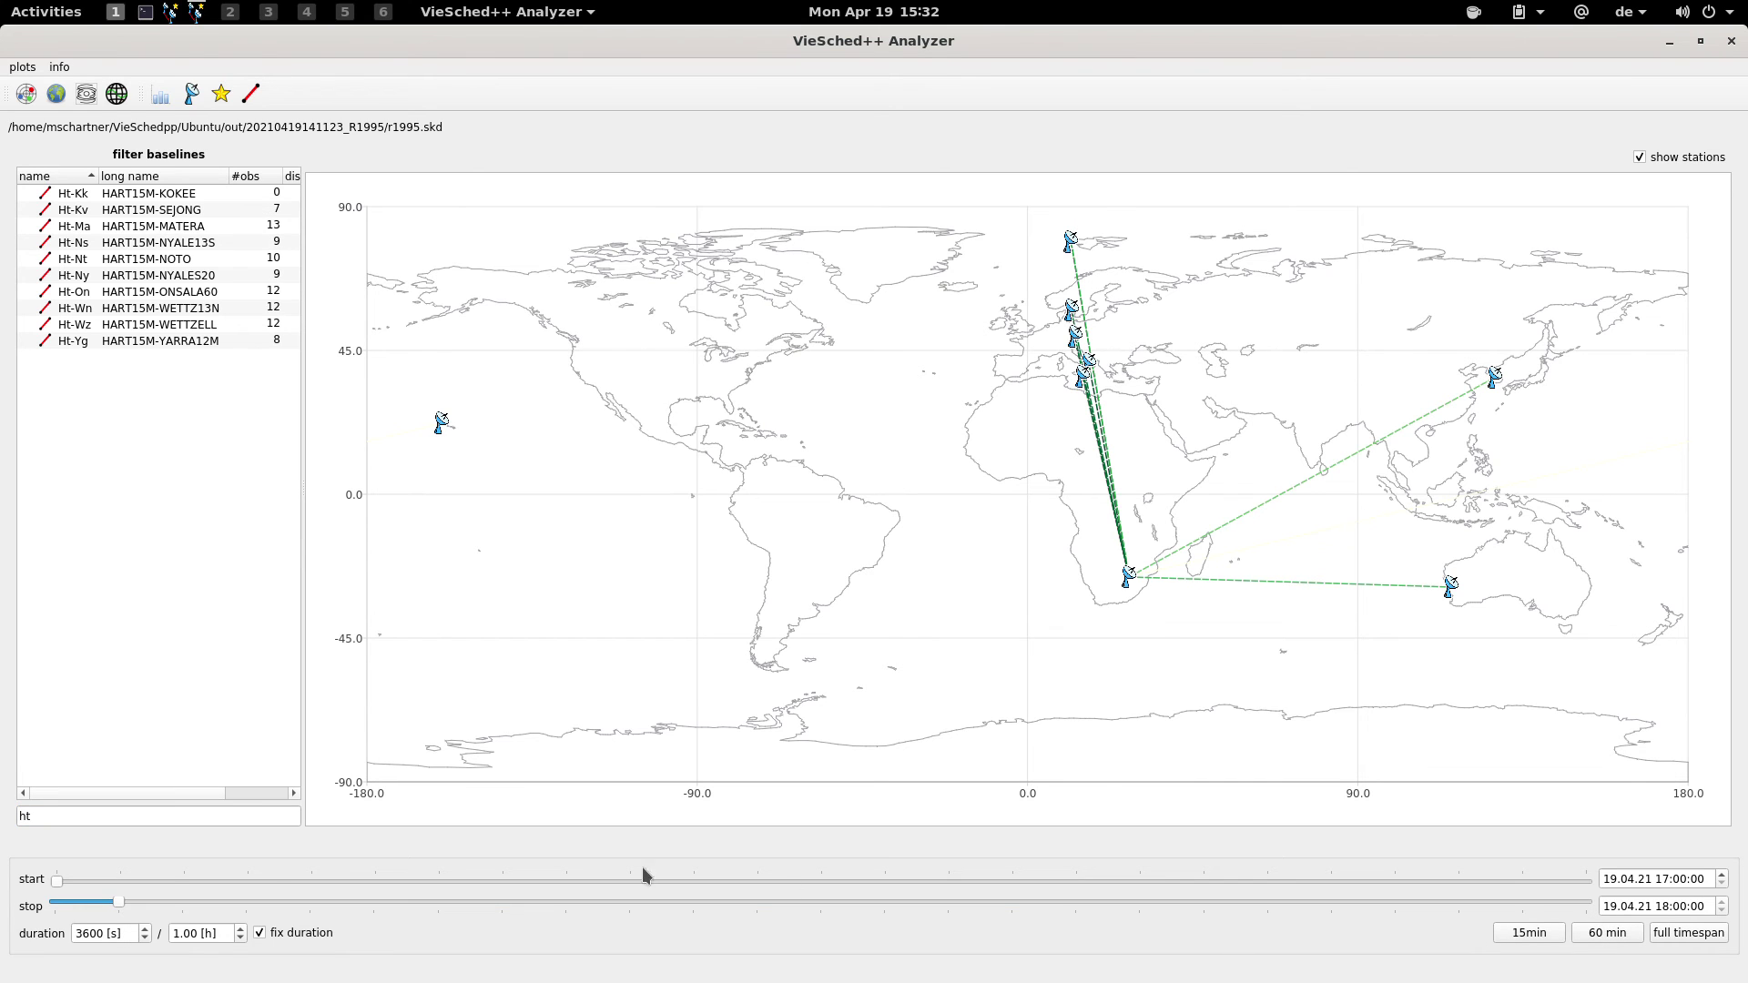
{"action": "left_click_drag", "start_coordinate": [121, 907], "coordinate": [580, 903]}
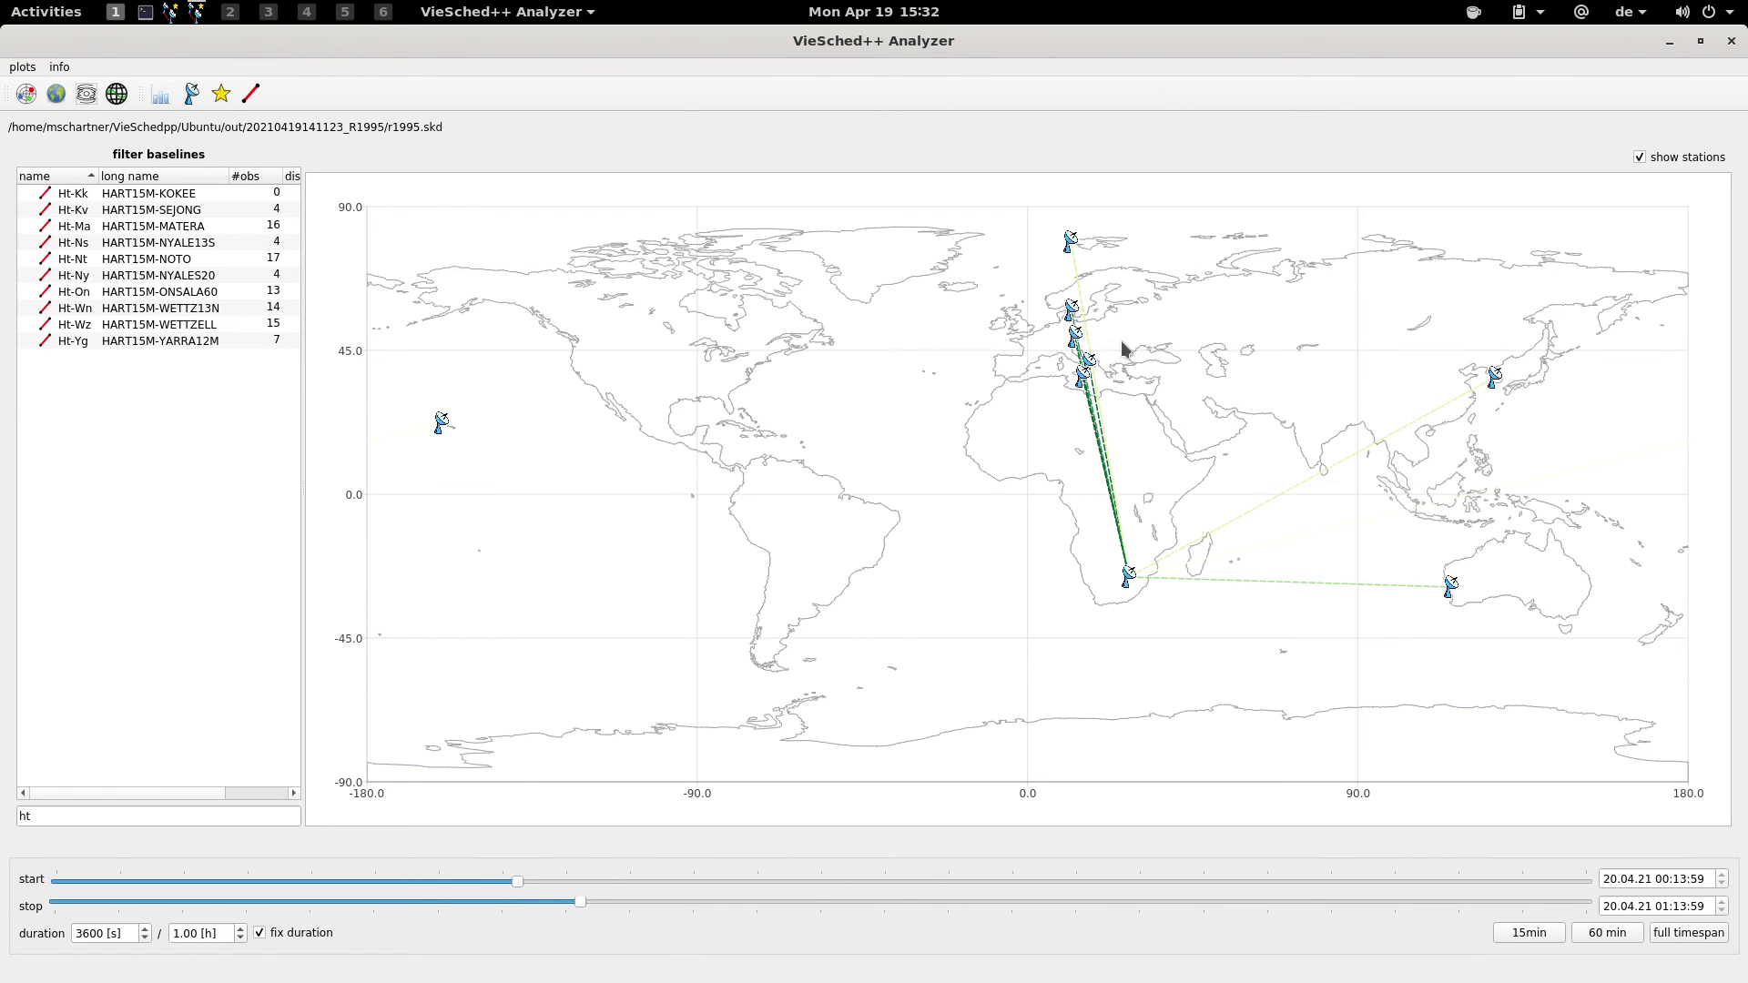
{"action": "mouse_move", "coordinate": [1284, 500]}
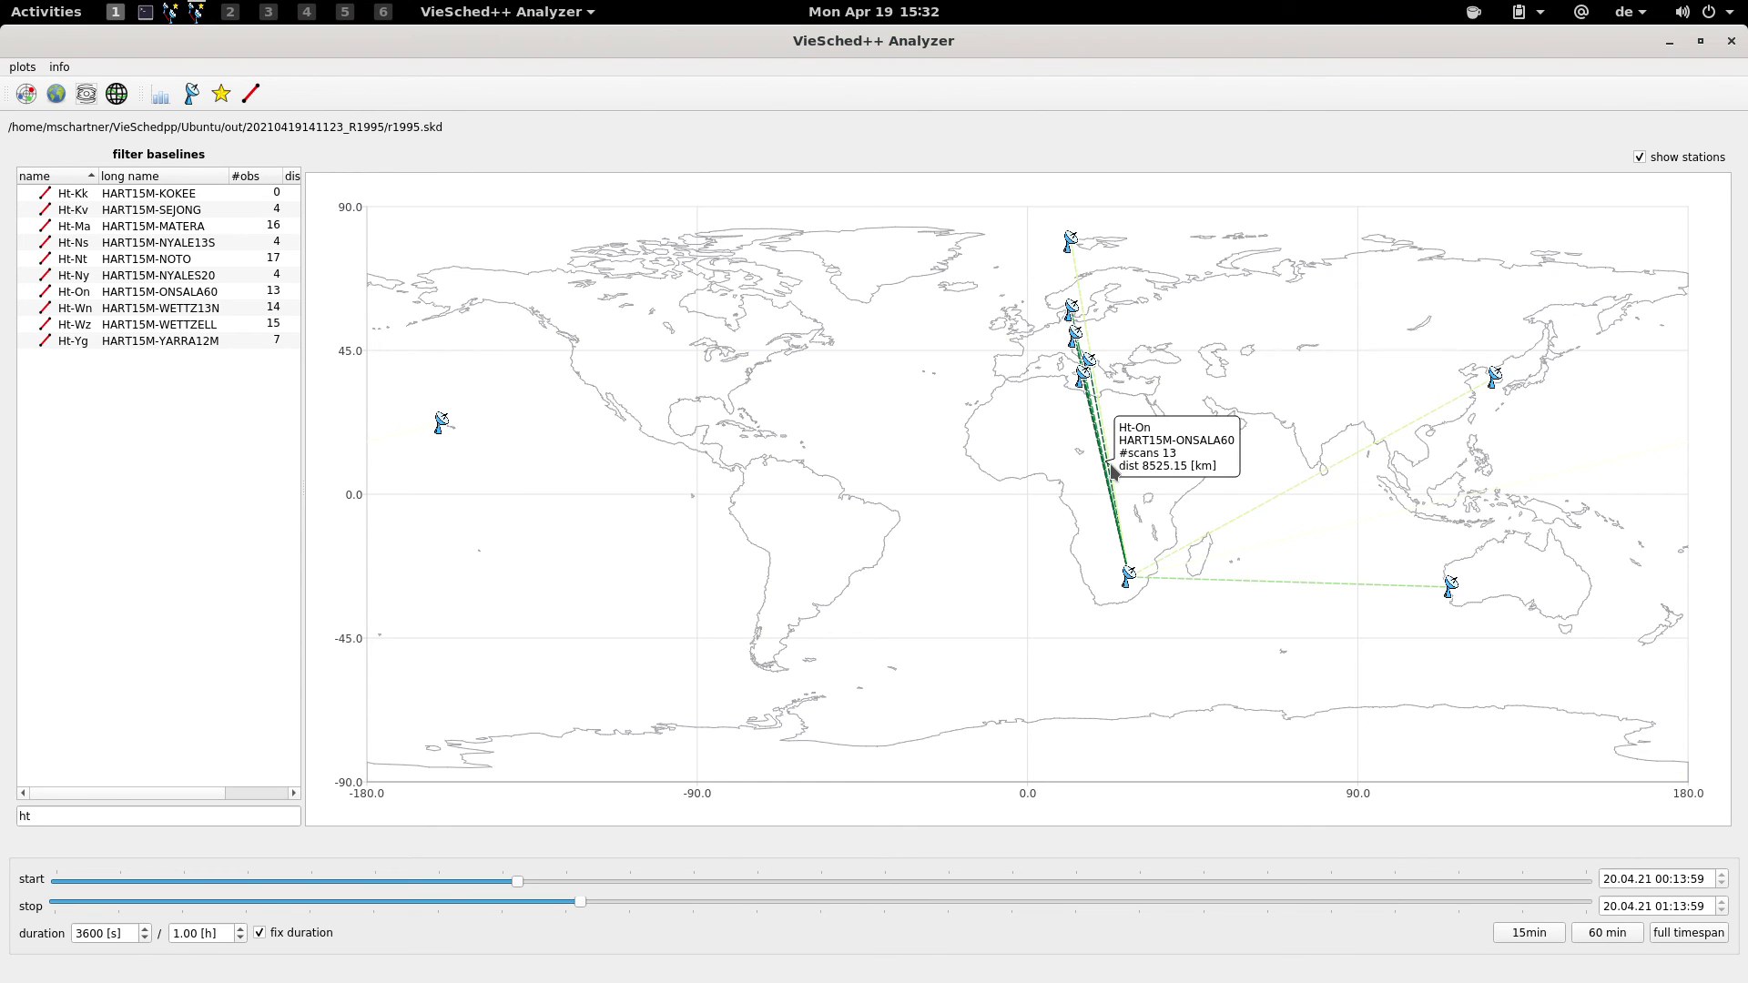
Step: Restore the full timespan on the baseline map and sort the HART15M baselines by descending number of observations
{"action": "left_click", "coordinate": [1710, 935]}
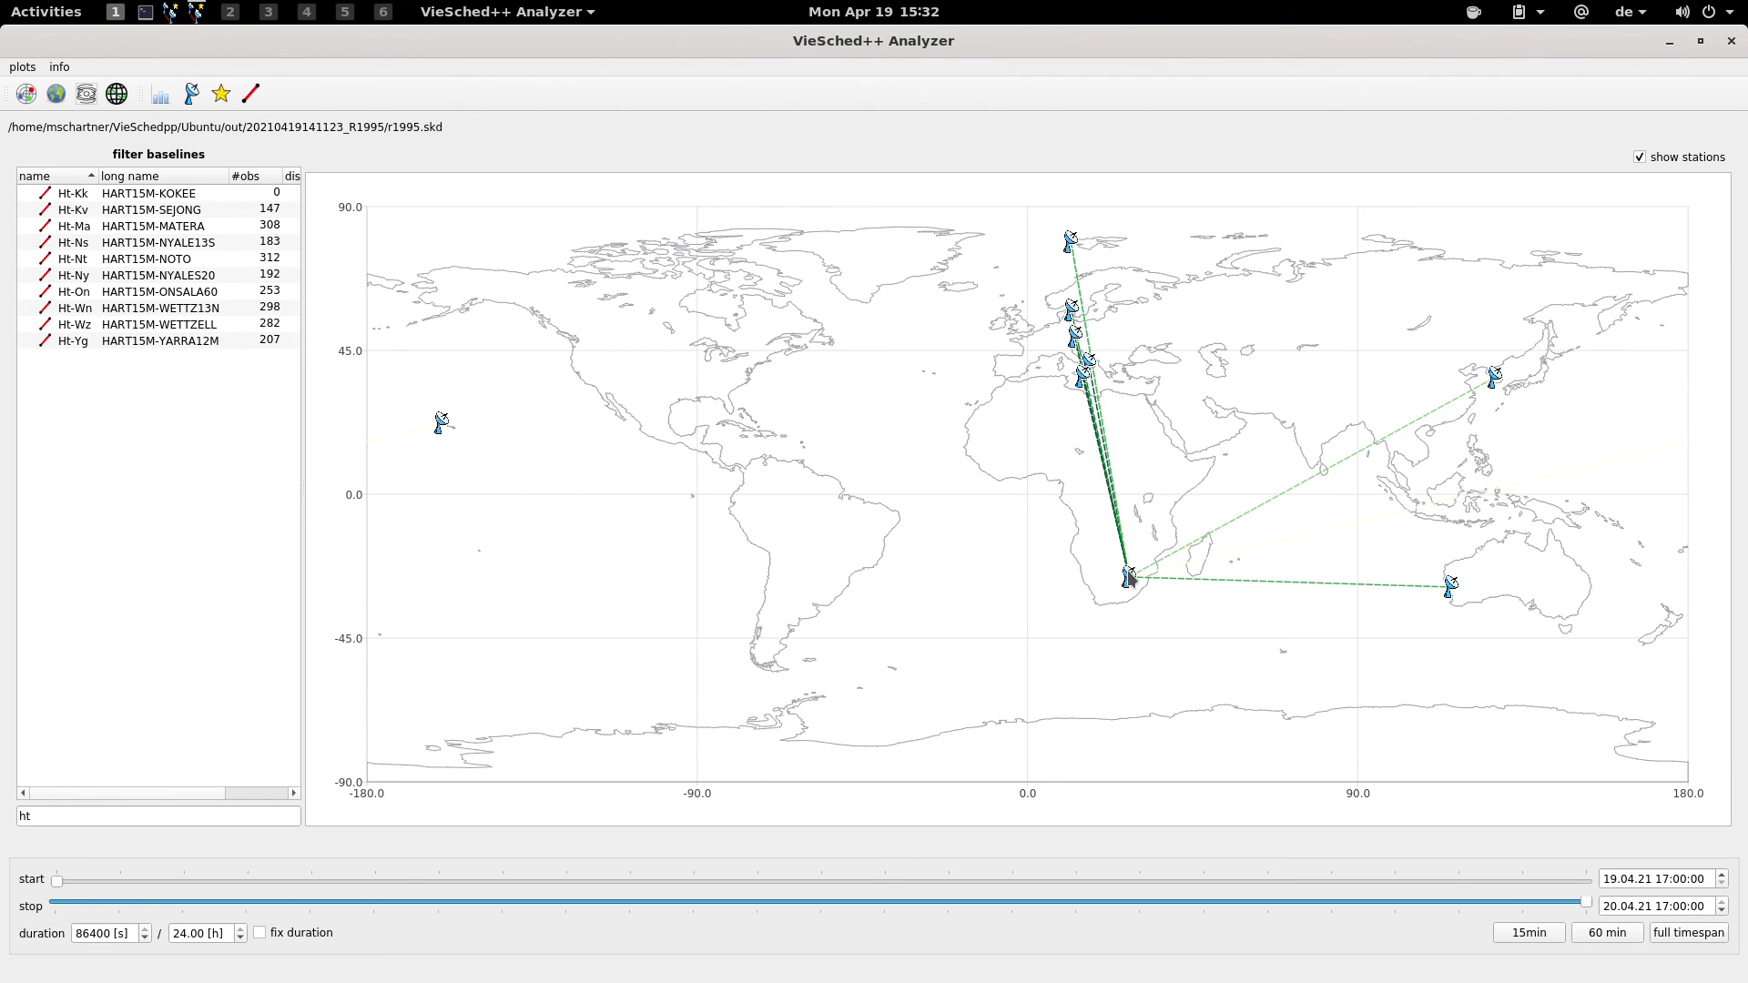
{"action": "mouse_move", "coordinate": [1138, 592]}
{"action": "mouse_move", "coordinate": [1344, 467]}
{"action": "left_click", "coordinate": [259, 178]}
{"action": "left_click", "coordinate": [260, 179]}
{"action": "mouse_move", "coordinate": [256, 208]}
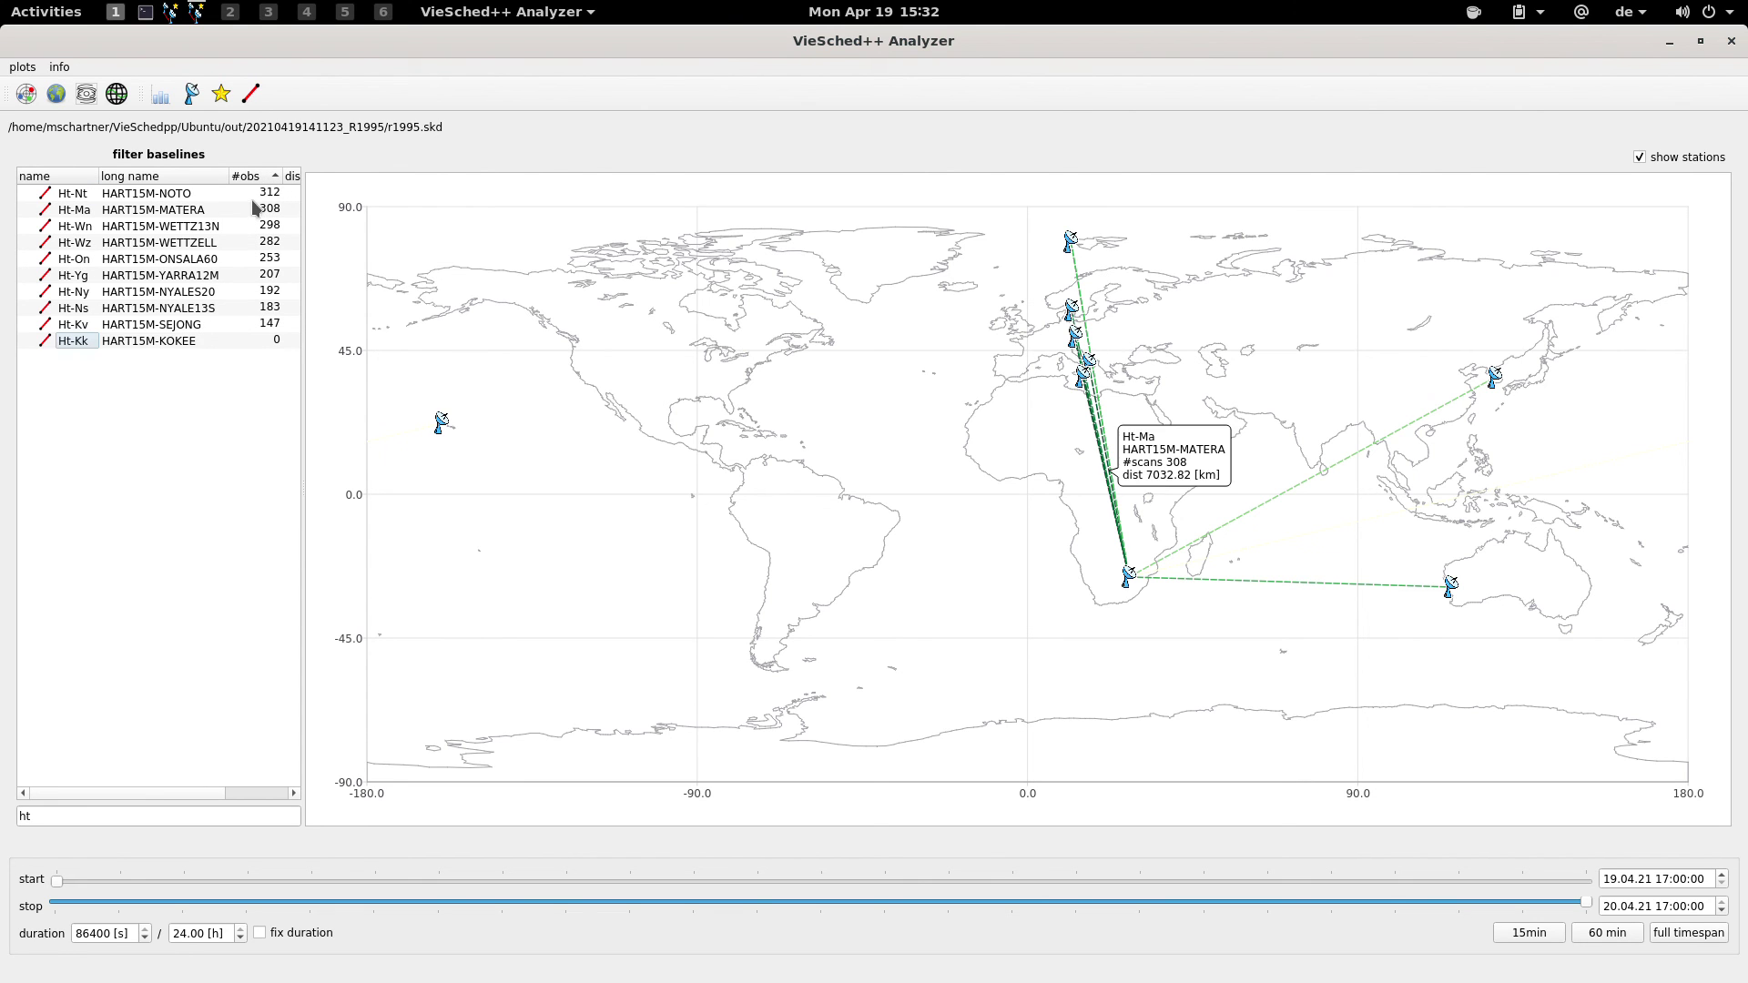
Step: Clear the baseline filter and show the station sky plots of HART15M and KOKEE for the full timespan
{"action": "left_click", "coordinate": [99, 823]}
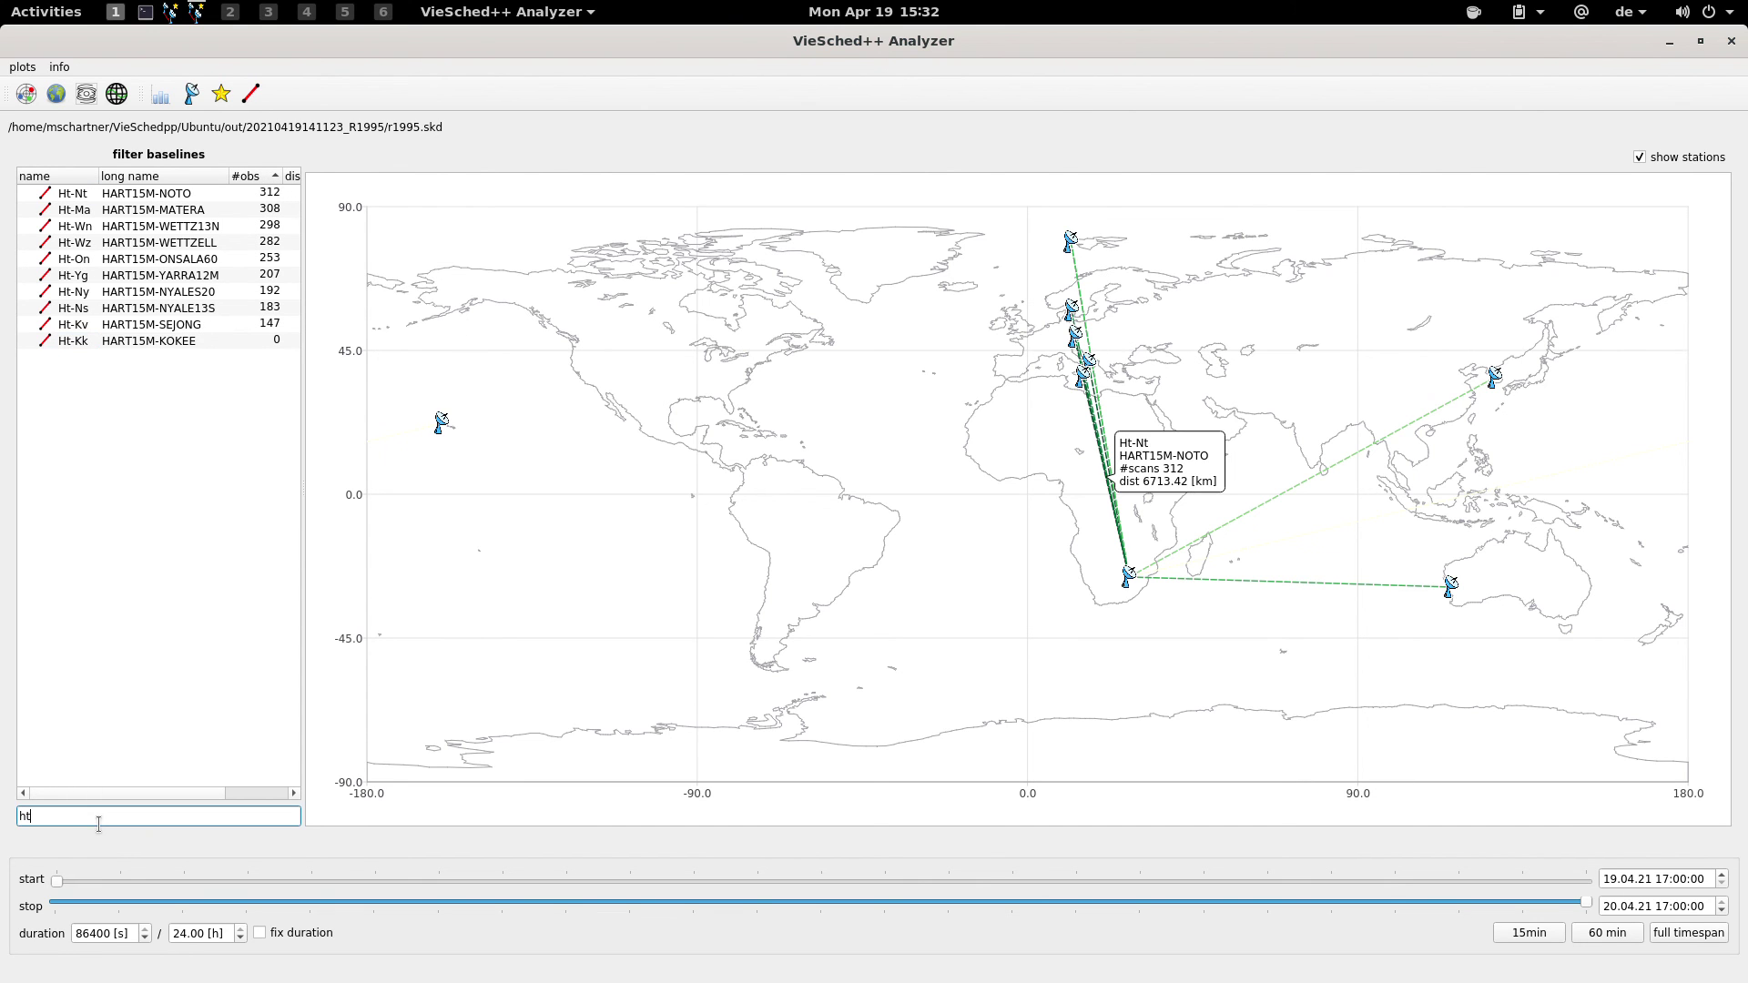
{"action": "key", "text": "BackSpace"}
{"action": "key", "text": "BackSpace"}
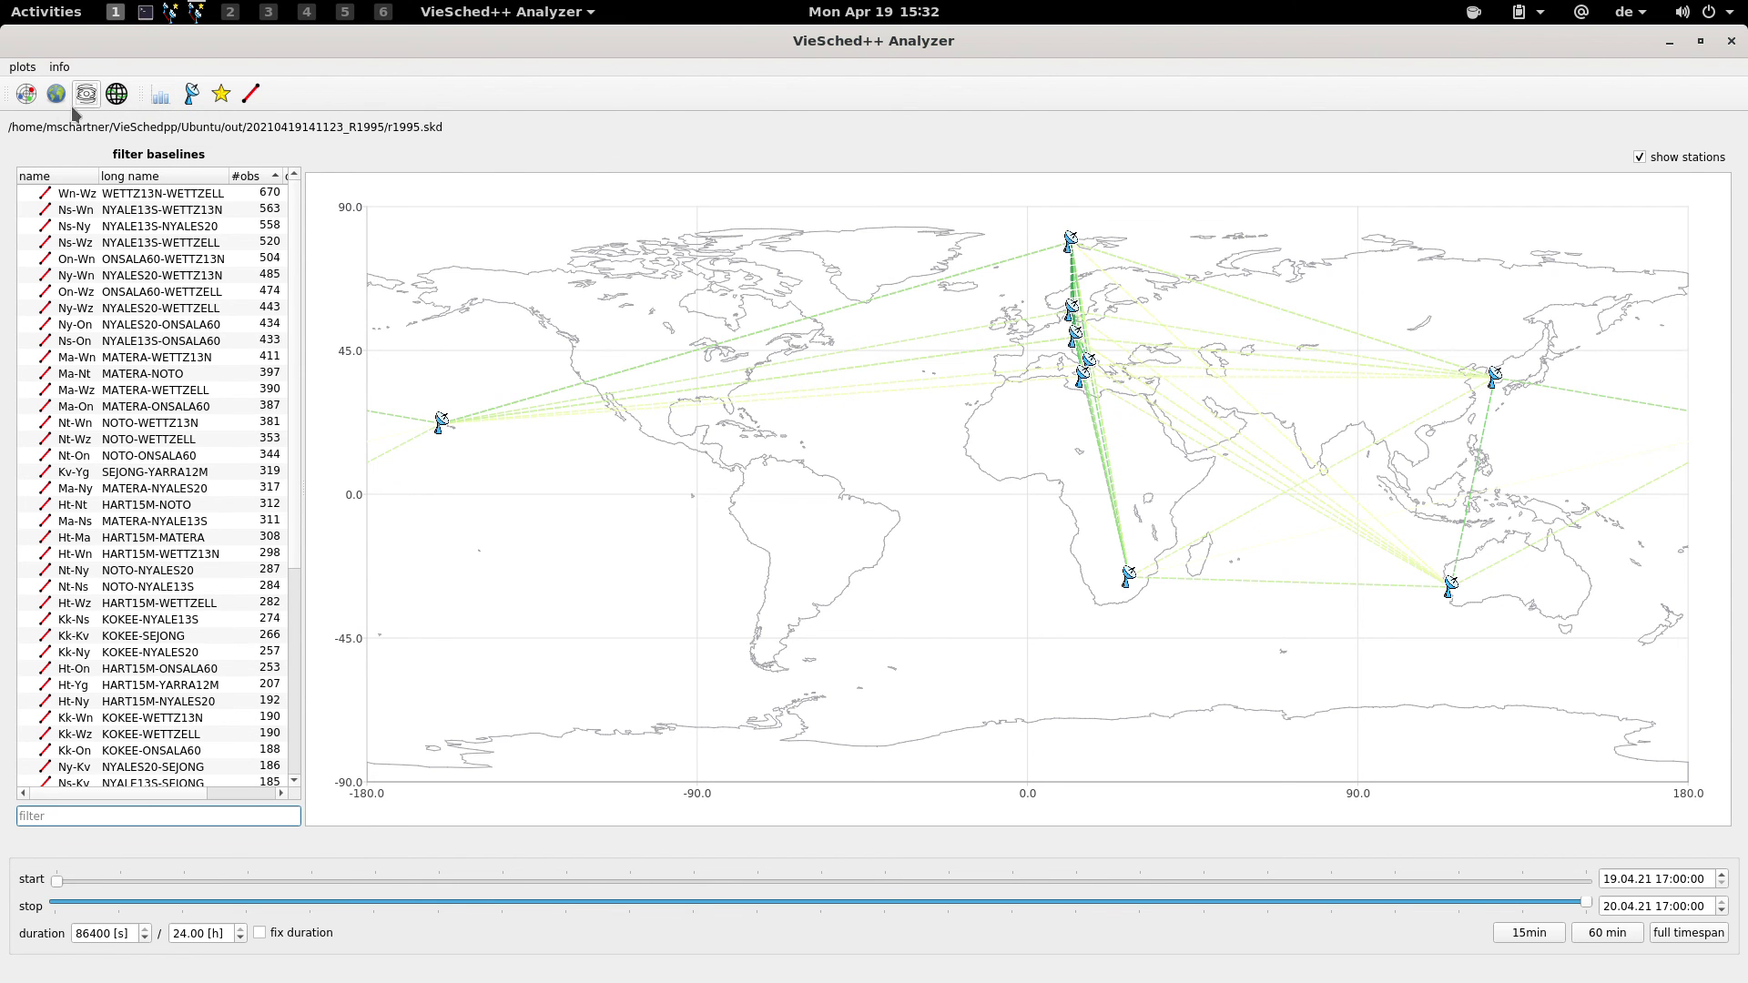
{"action": "left_click", "coordinate": [25, 94]}
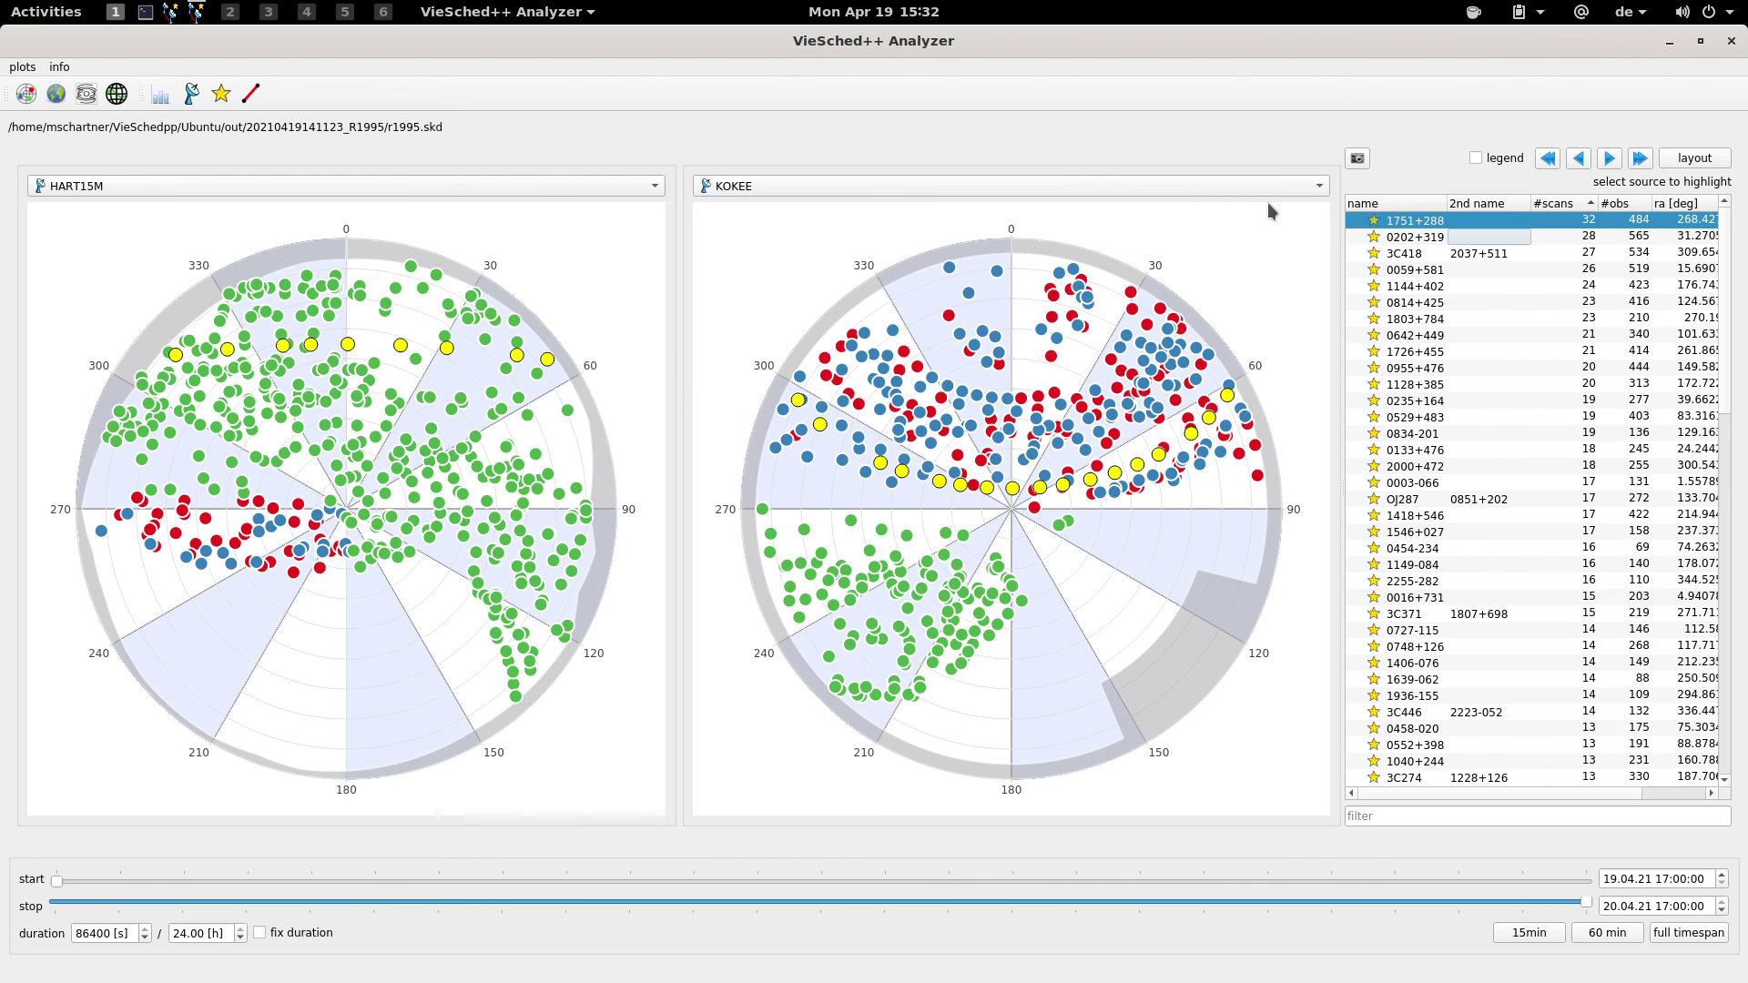